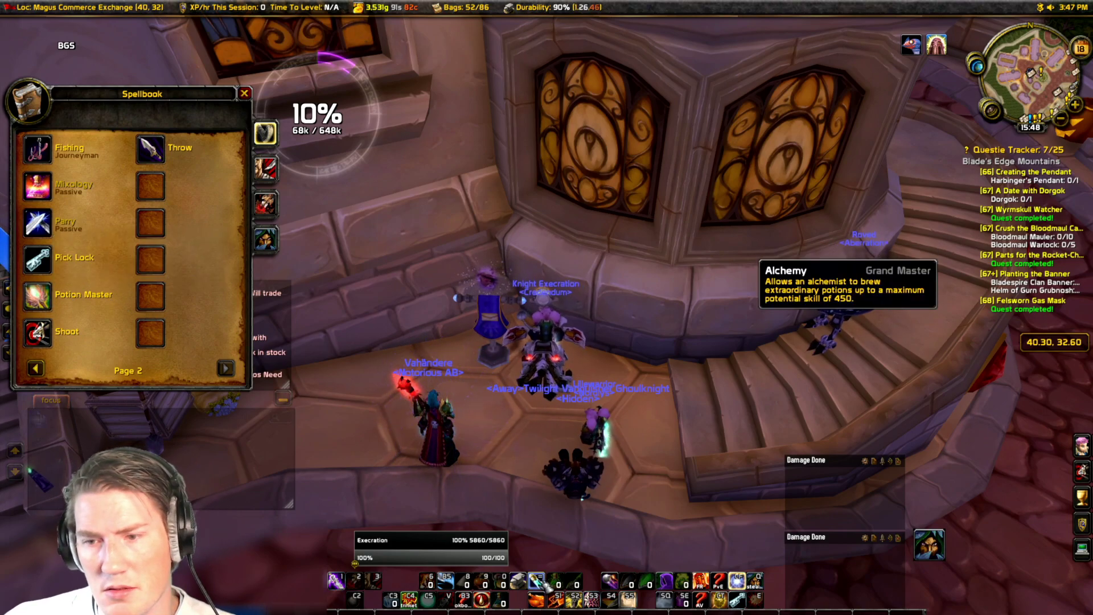
Open the TradeSkillMaster crafting list for Alchemy (450/450)
left_click(538, 582)
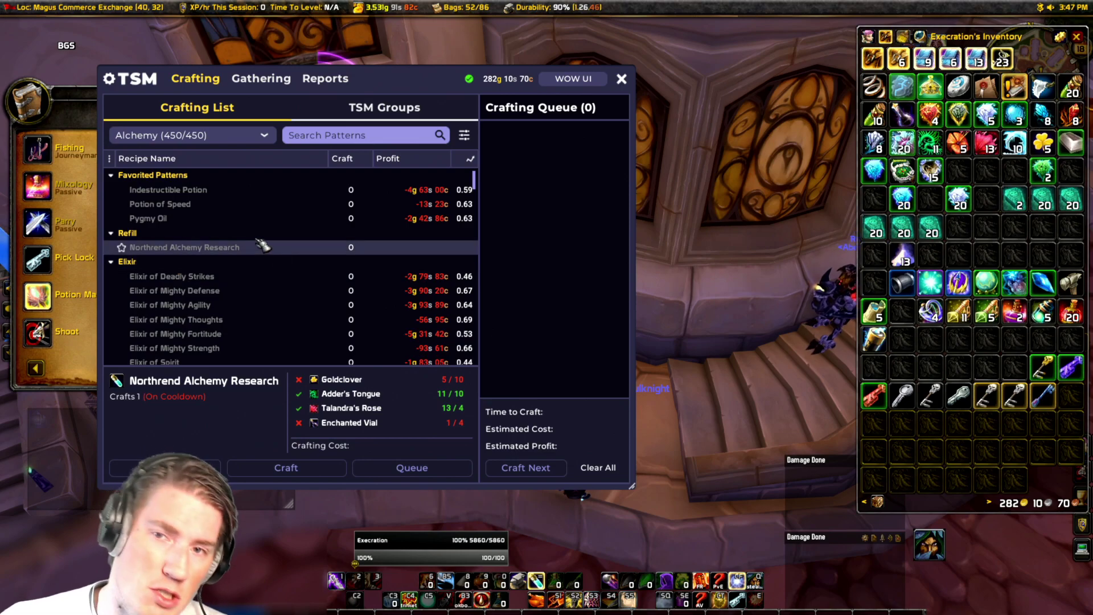
Inspect the Potion of Speed, Indestructible Potion and Flask of the North recipe details
left_click(228, 204)
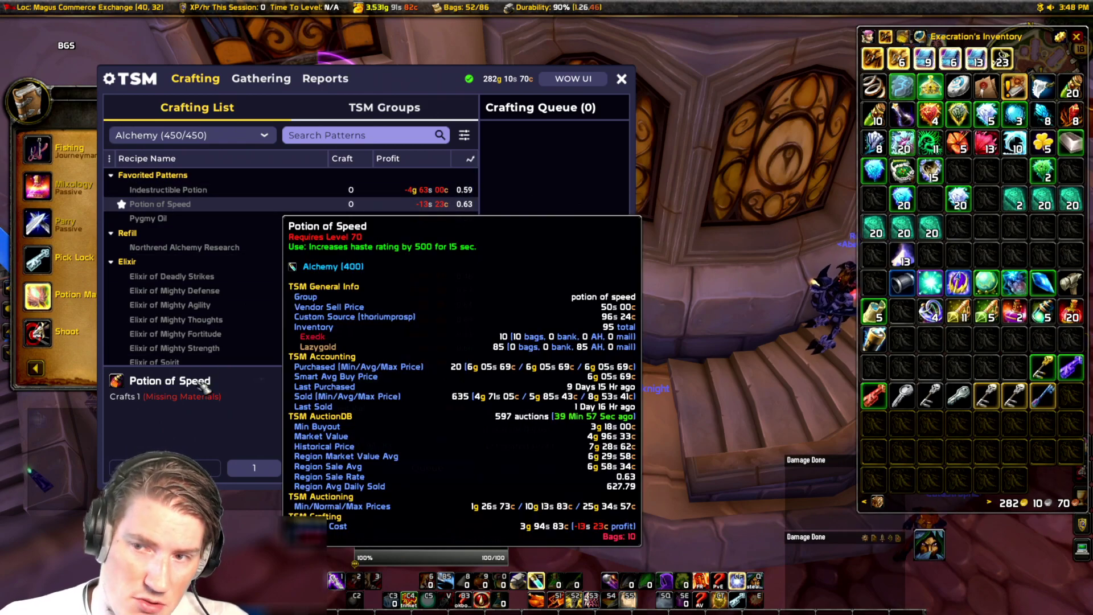
left_click(214, 192)
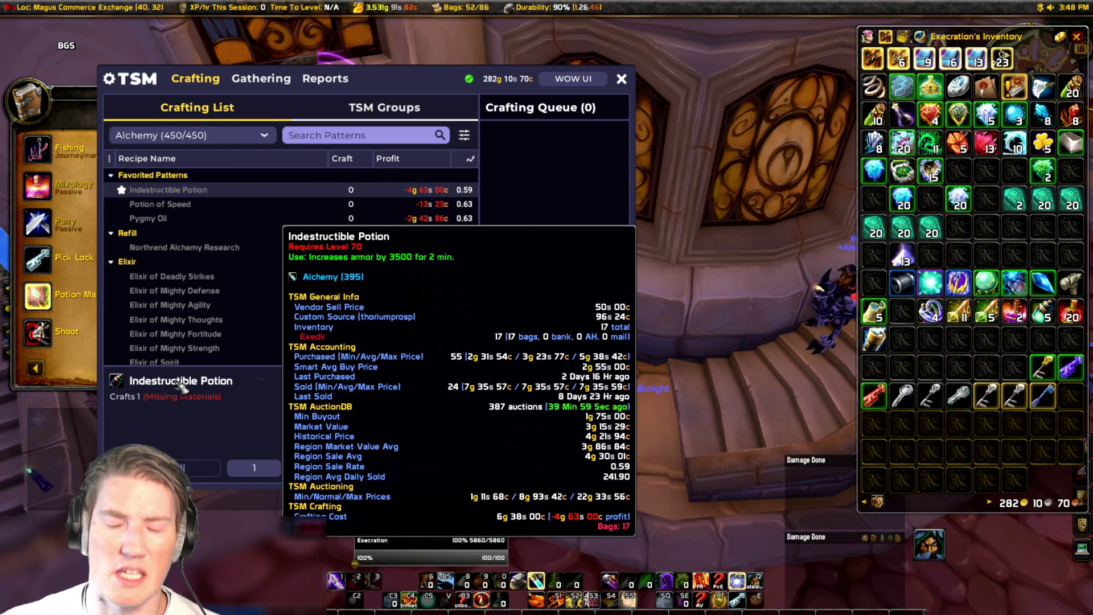
scroll(328, 307, "down", 3)
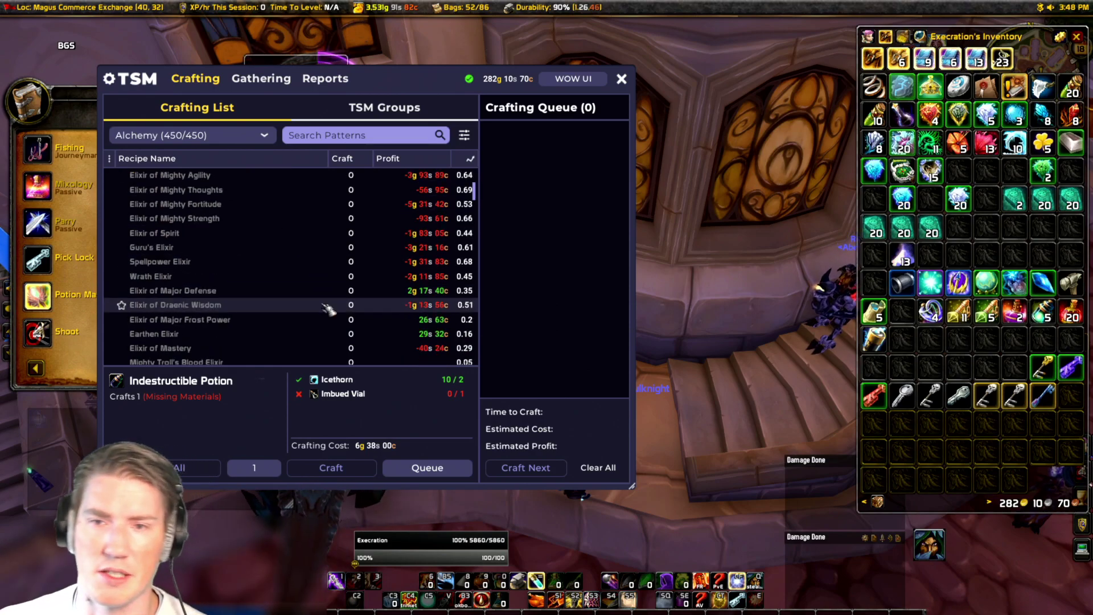
scroll(238, 301, "down", 2)
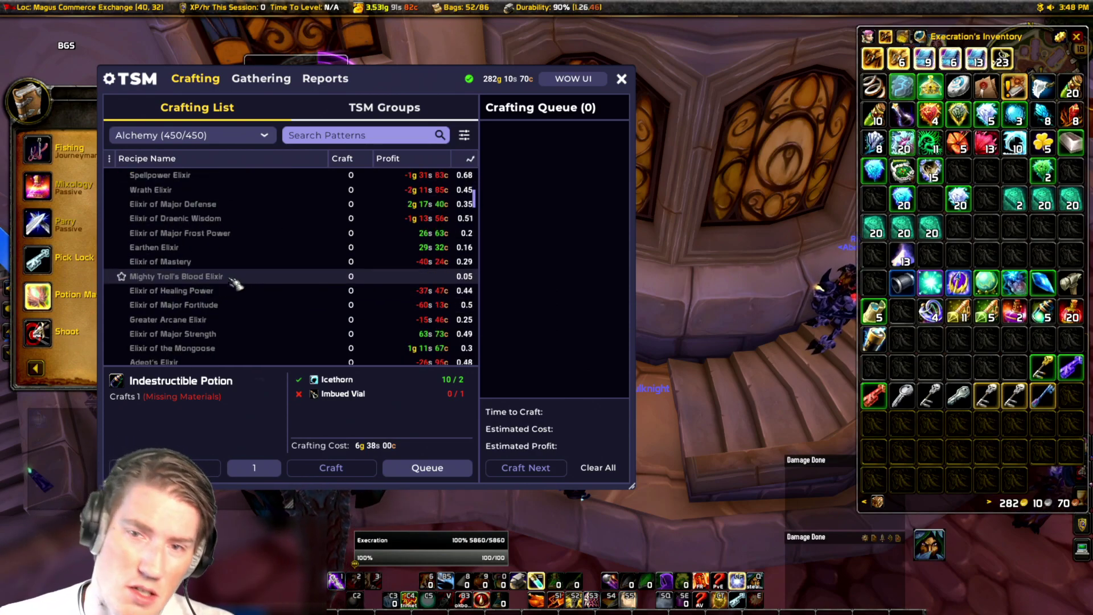
scroll(235, 283, "down", 8)
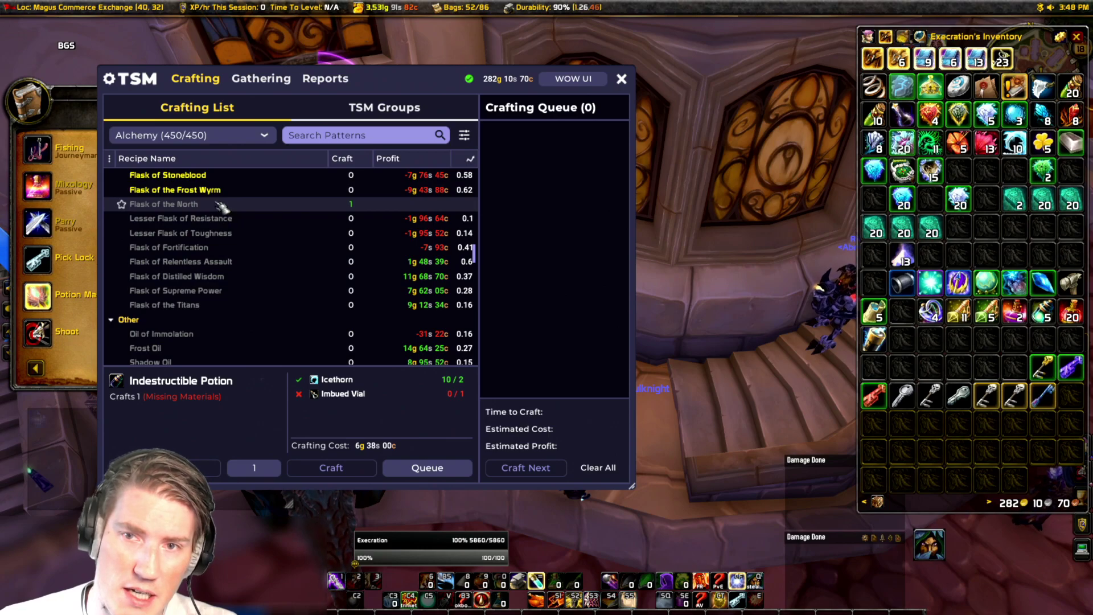
left_click(221, 205)
Compare the Life to Earth, Earth to Water and Primal Life to Earth transmutes, ending on Elemental Fire at 13s 69c
scroll(225, 296, "down", 3)
scroll(250, 319, "down", 2)
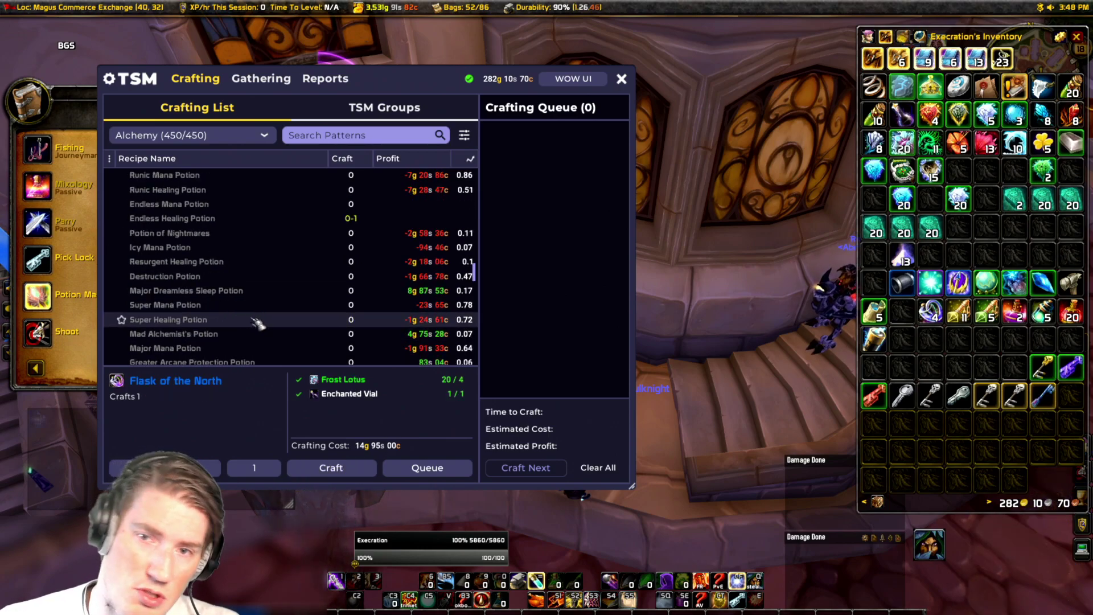
scroll(258, 324, "down", 5)
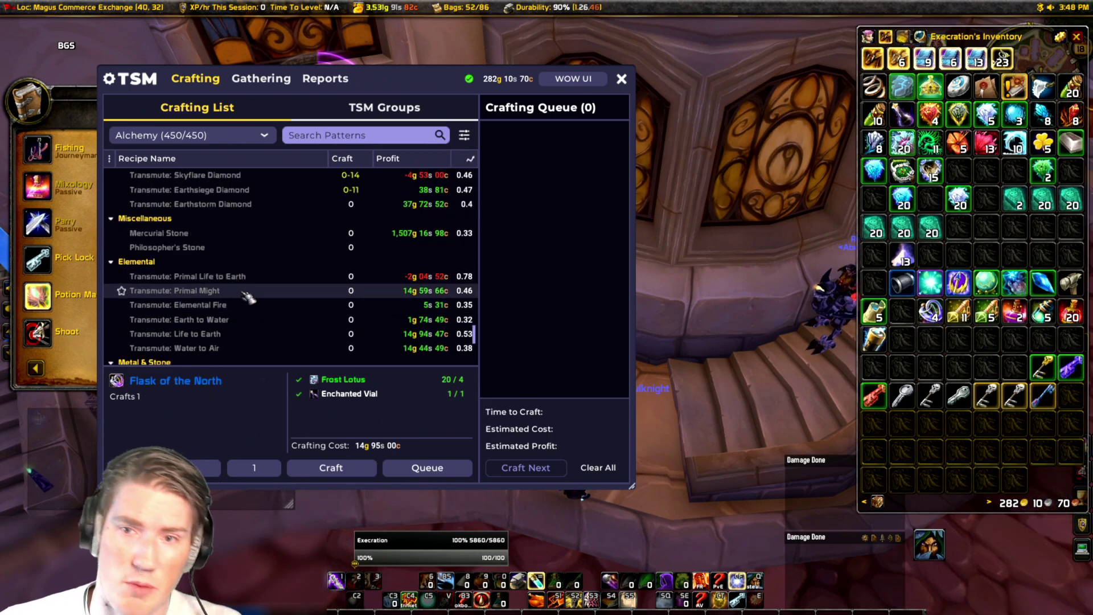
left_click(276, 334)
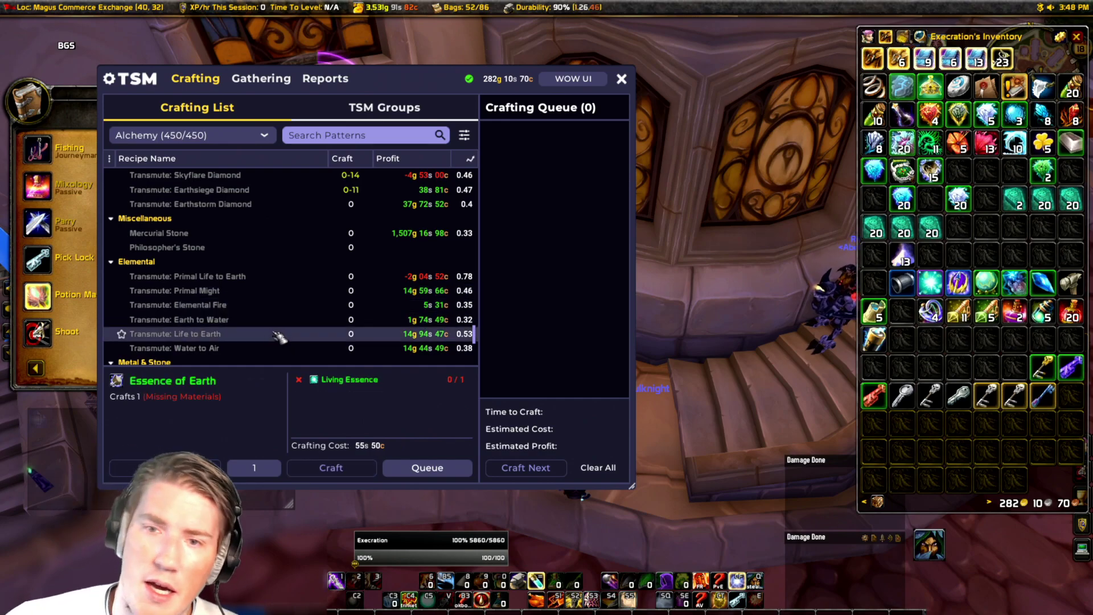
left_click(284, 320)
left_click(292, 306)
scroll(293, 307, "down", 2)
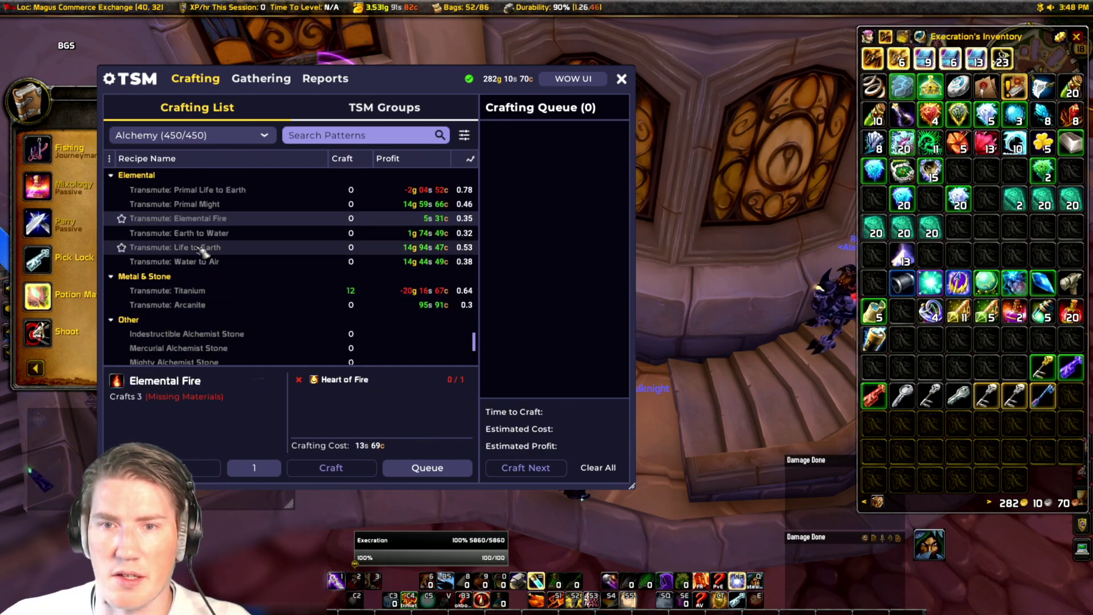
scroll(219, 245, "up", 1)
left_click(221, 235)
left_click(219, 262)
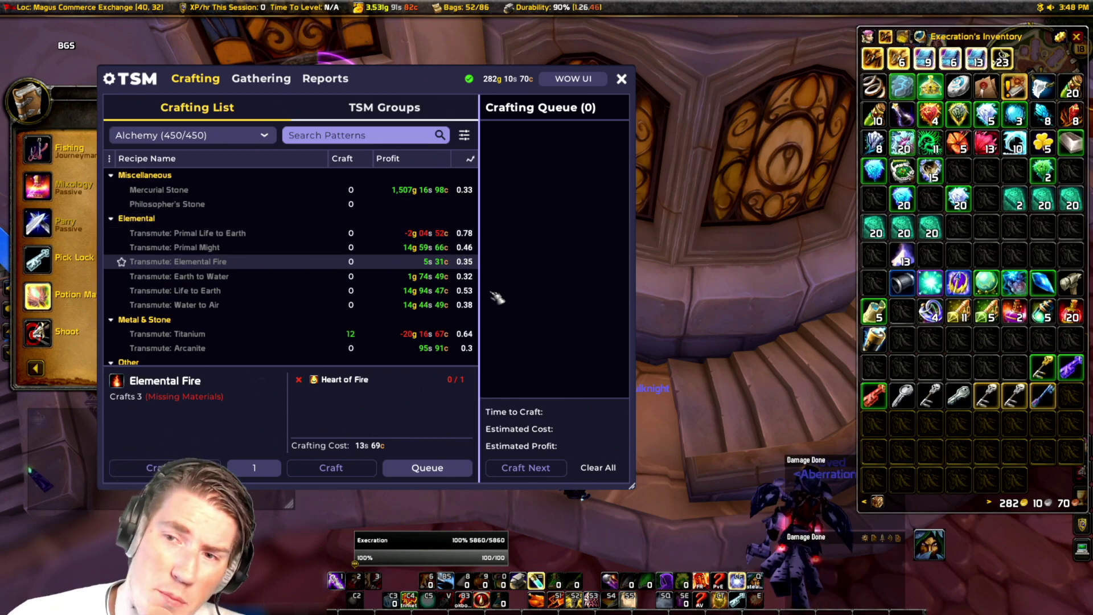
scroll(410, 278, "up", 5)
scroll(404, 271, "up", 5)
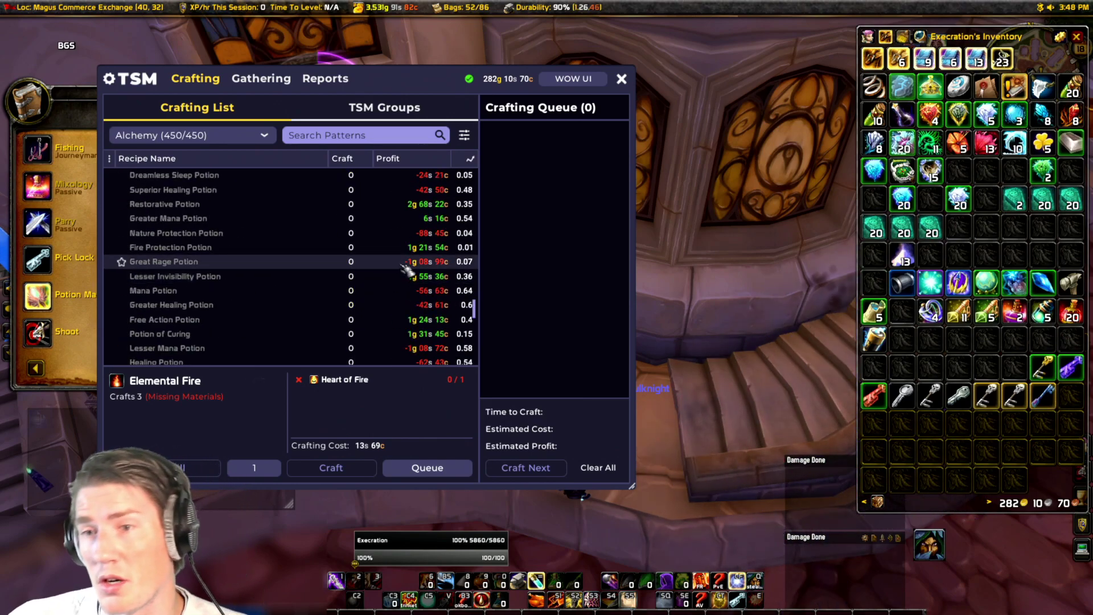
scroll(274, 257, "up", 5)
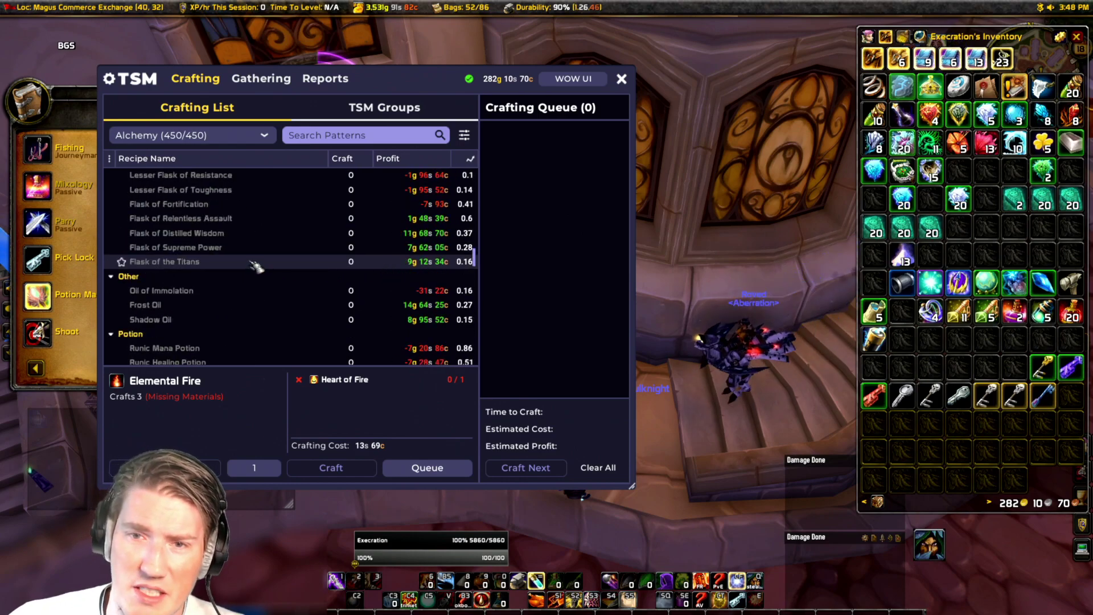
scroll(275, 257, "up", 5)
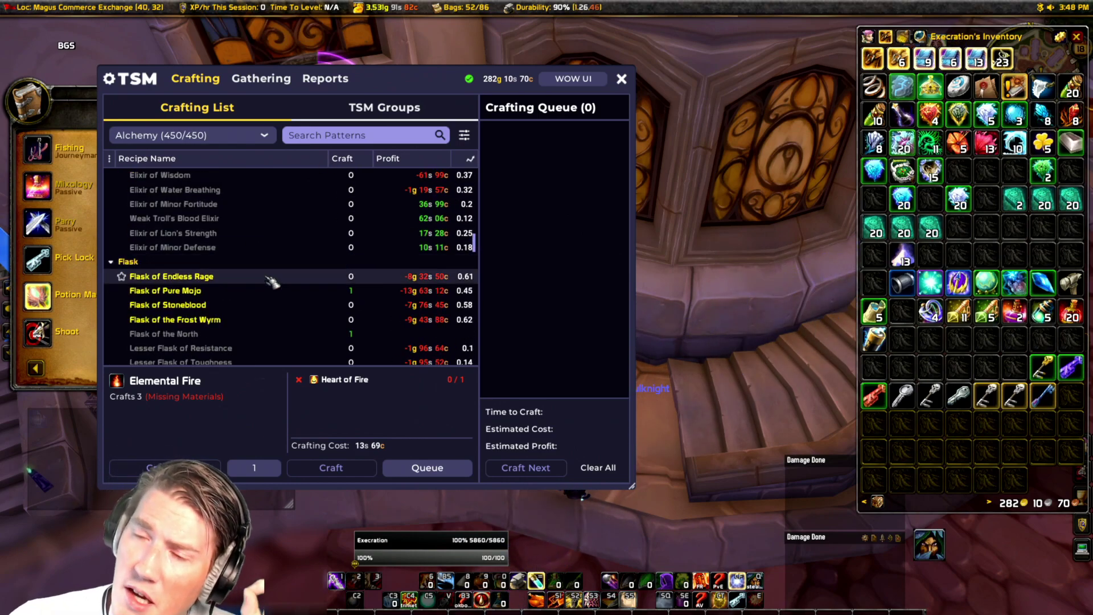
scroll(273, 278, "up", 5)
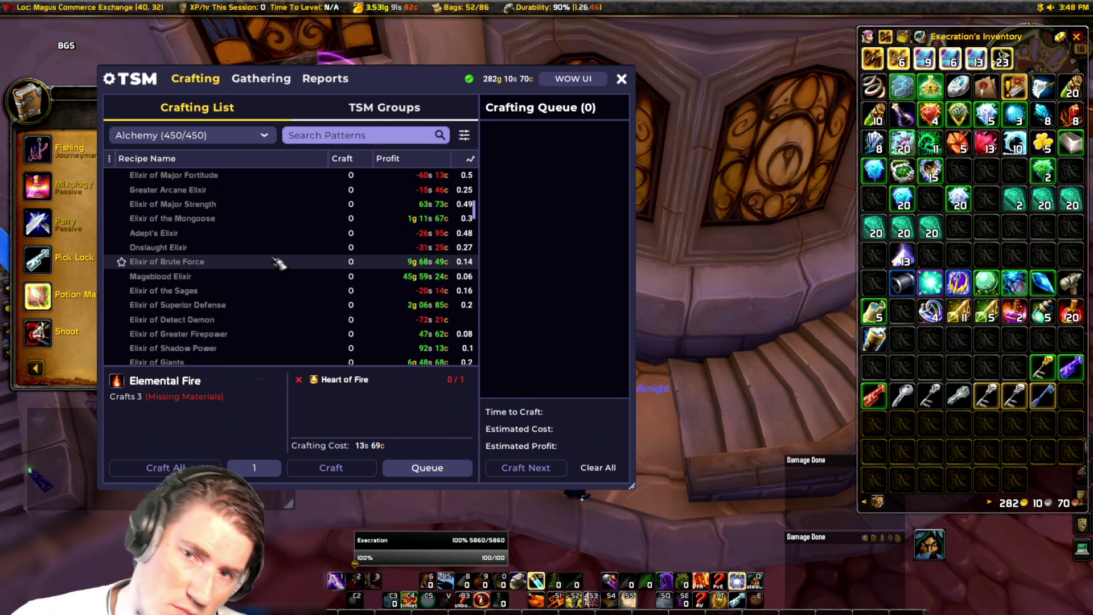
scroll(278, 256, "up", 3)
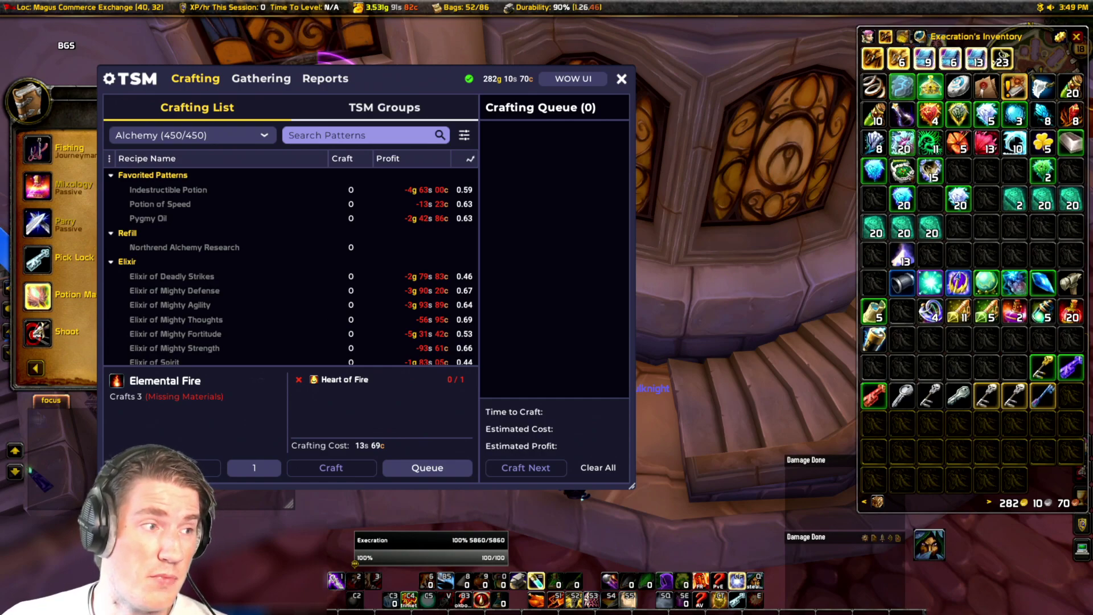
Show the Recipes sheet of crafting costs in Google Sheets, then minimise the browser back to the game
key("alt+Tab")
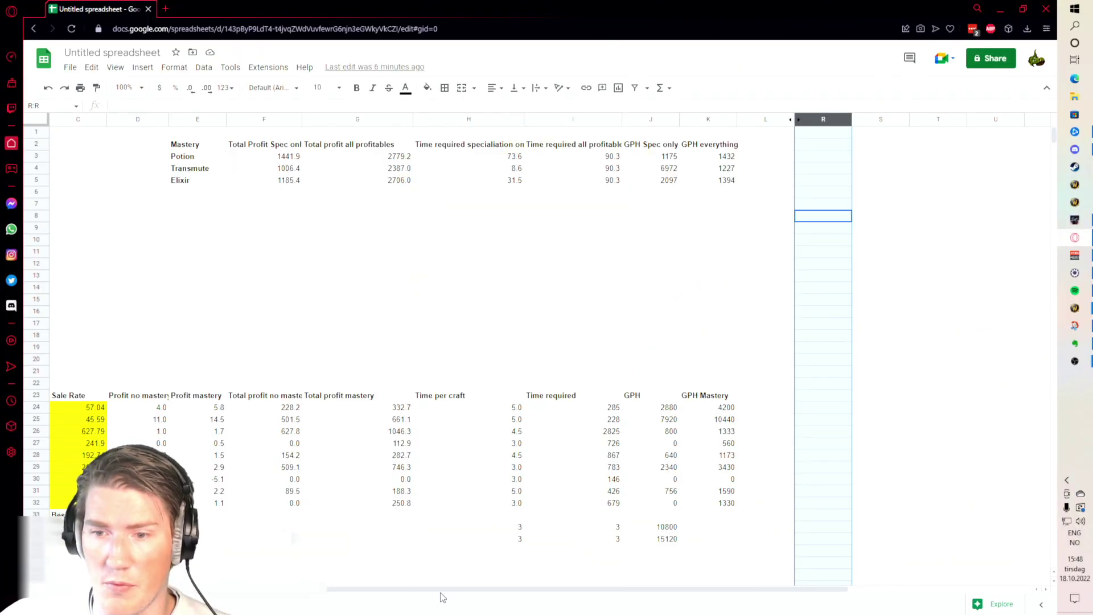
left_click_drag(442, 596, 421, 597)
key("ctrl+Page_Down")
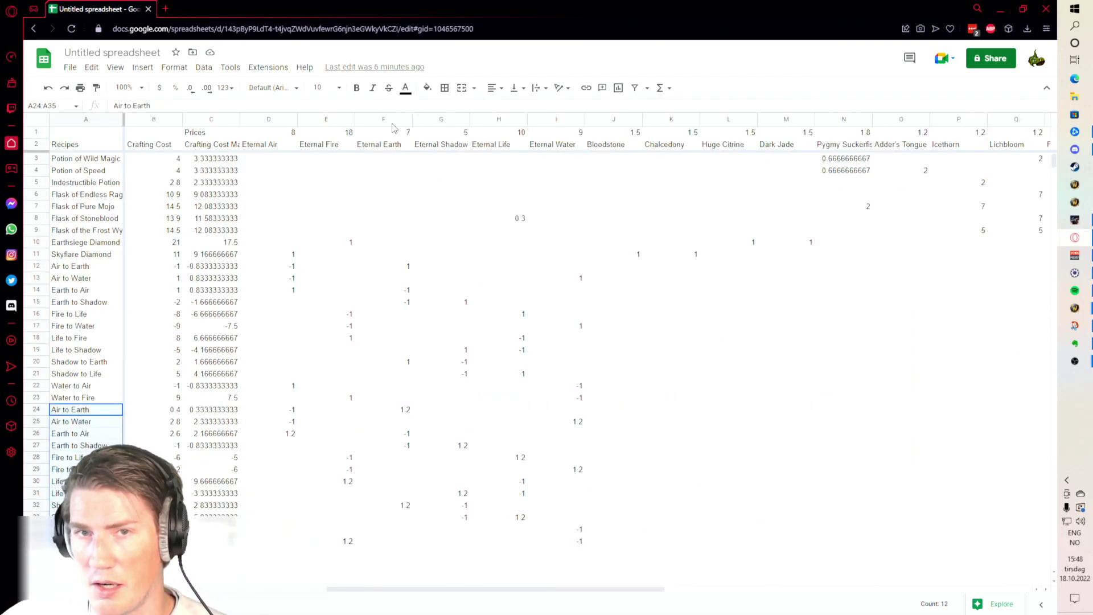
left_click(1006, 13)
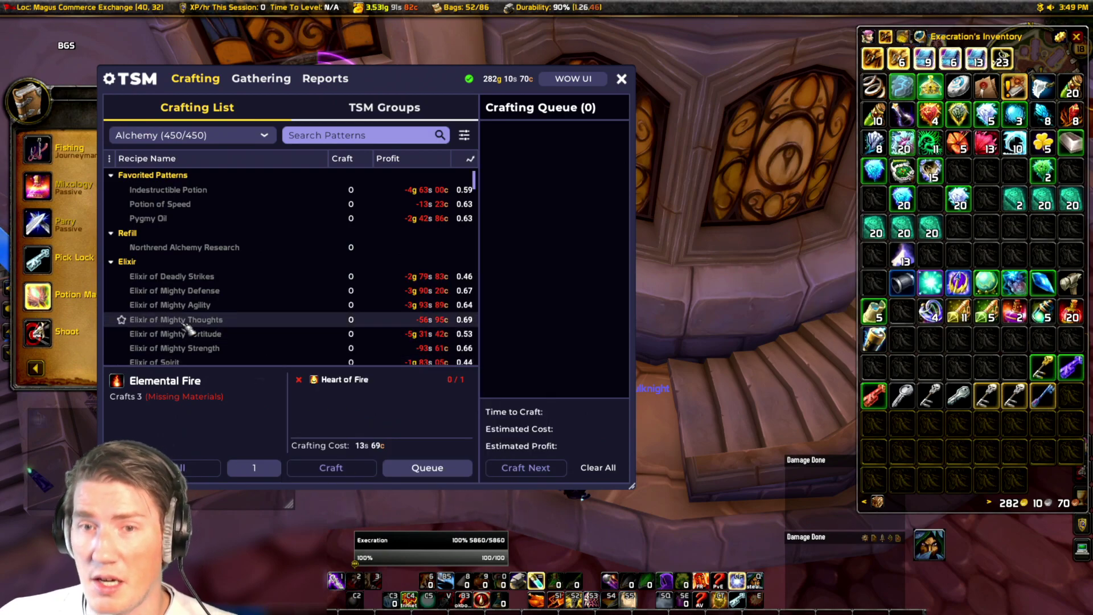
Compare the Earthsiege Diamond and Skyflare Diamond transmute recipes in TSM
scroll(256, 287, "down", 3)
scroll(321, 291, "down", 8)
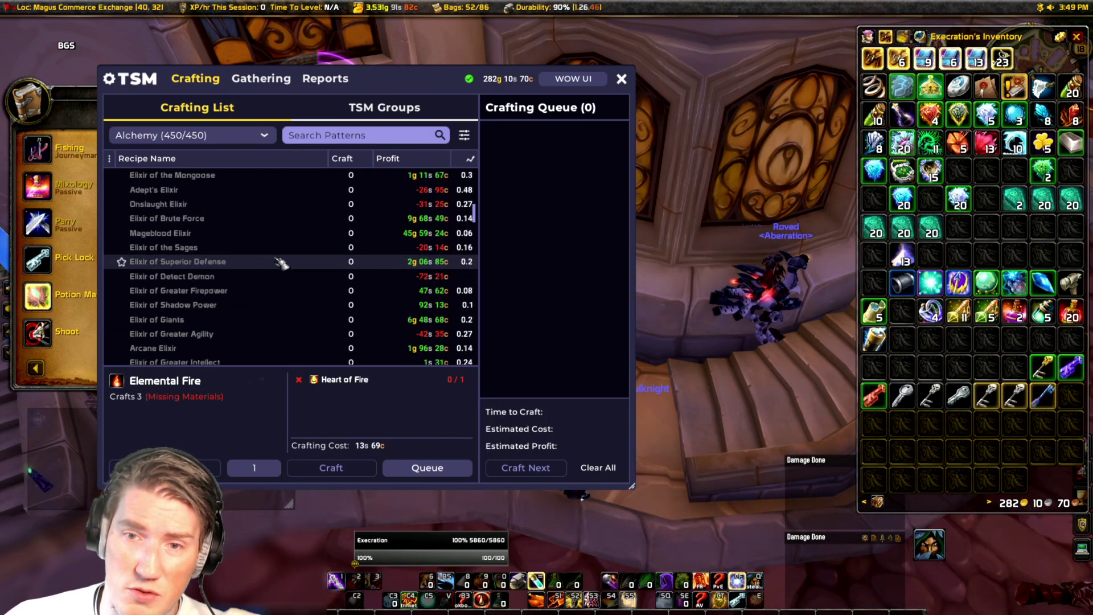
scroll(311, 256, "down", 10)
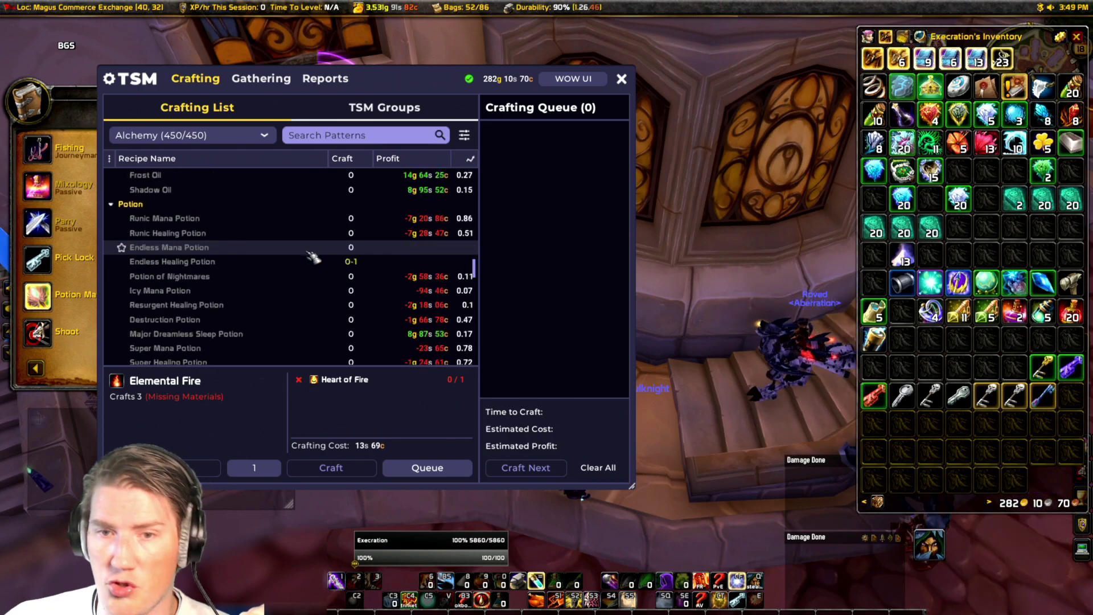
scroll(318, 273, "down", 6)
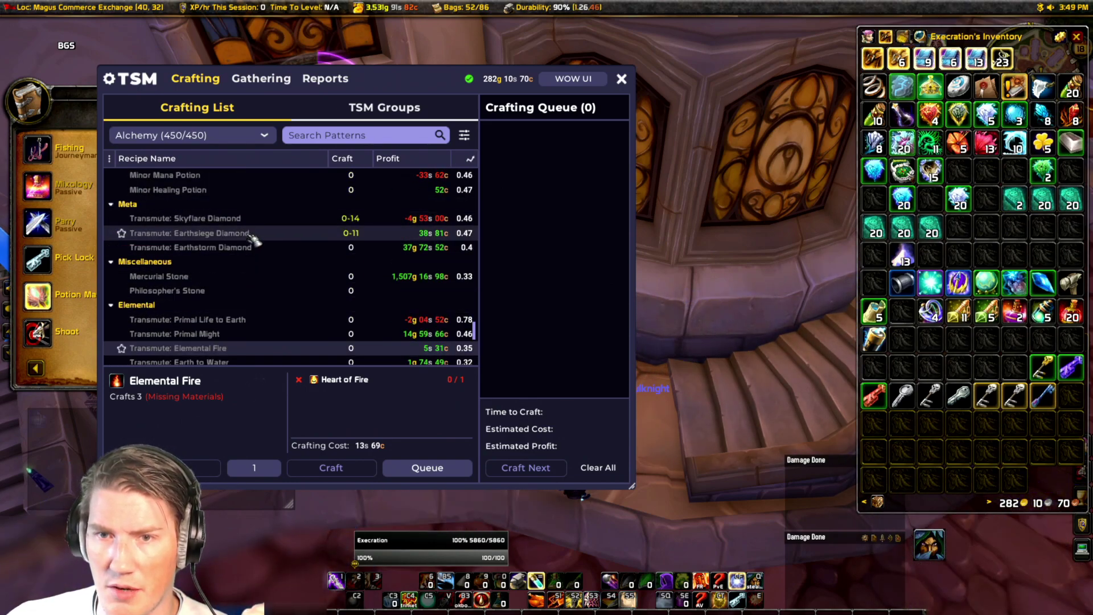
left_click(250, 234)
left_click(284, 219)
left_click(287, 230)
left_click(285, 220)
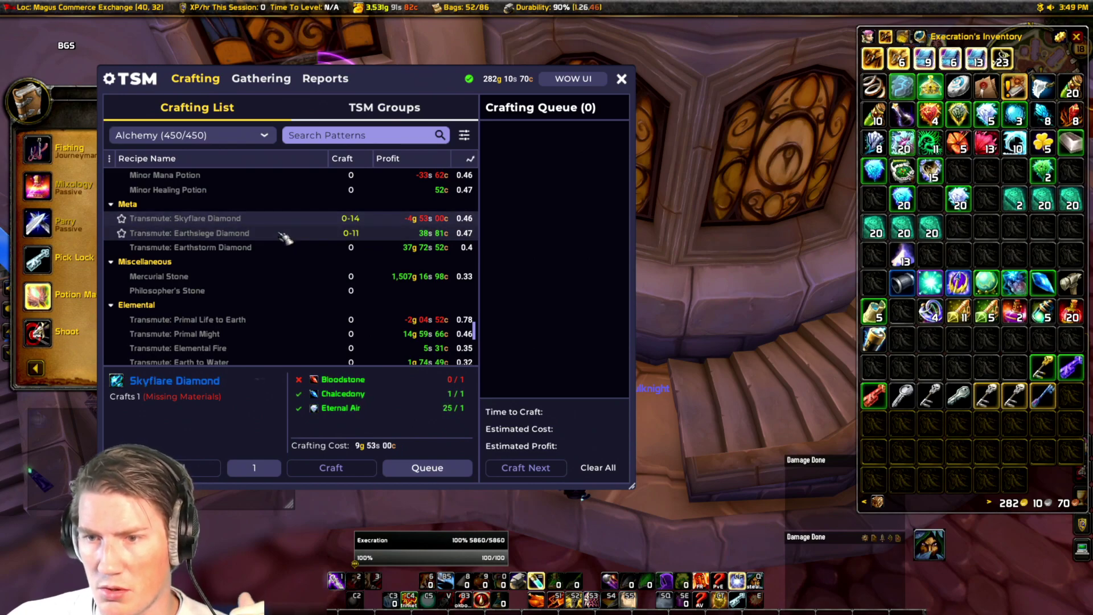
left_click(293, 234)
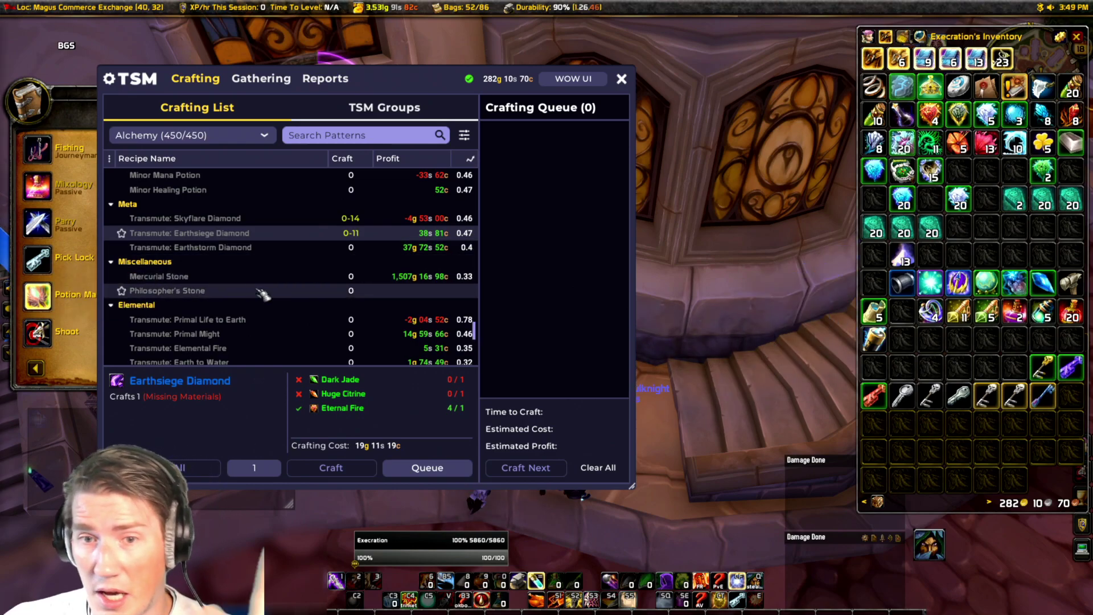
Review Potion of Speed and Indestructible Potion, then close the crafting window and bags
scroll(313, 251, "up", 6)
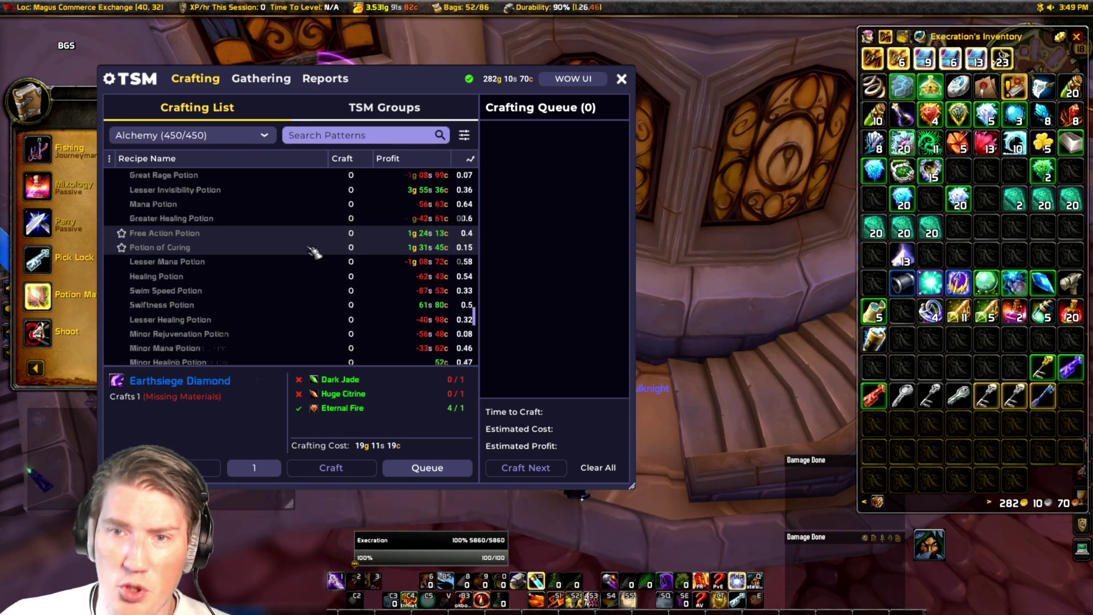
scroll(362, 262, "up", 10)
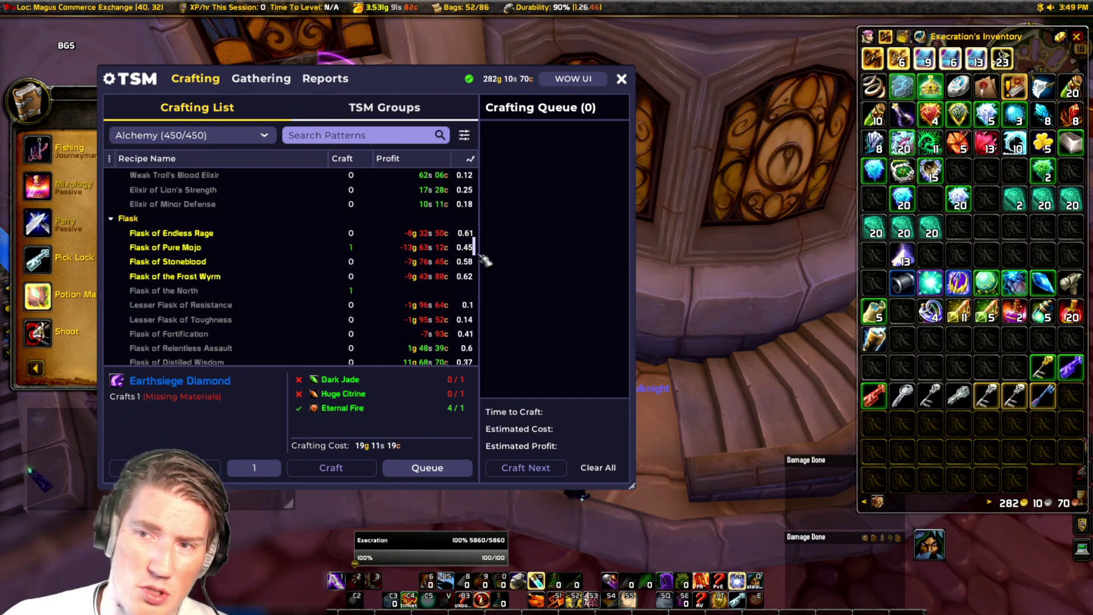
scroll(340, 286, "up", 8)
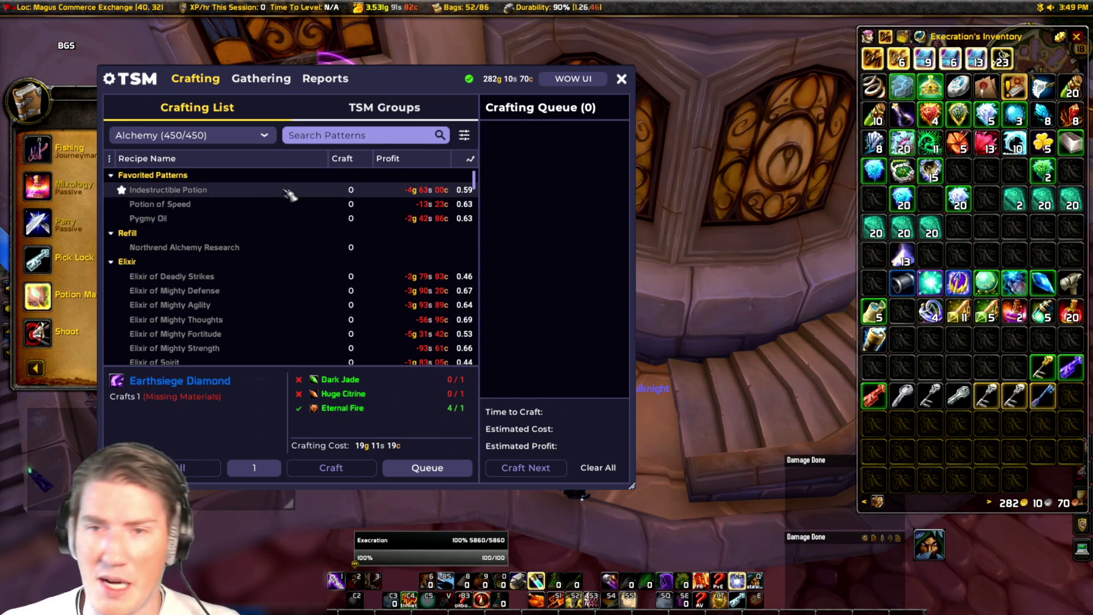
left_click(205, 207)
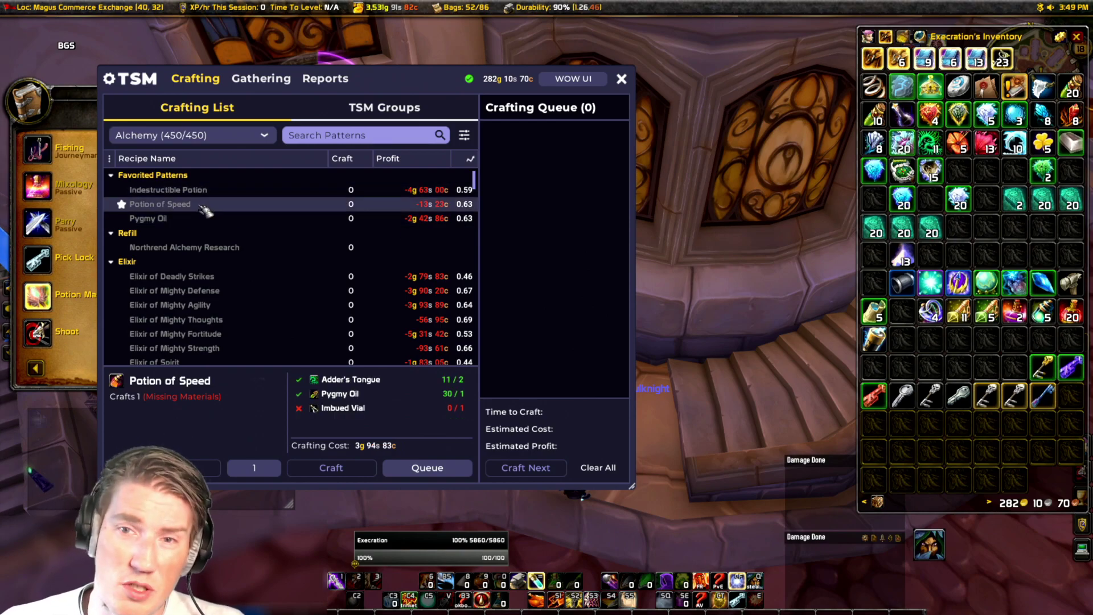
mouse_move(169, 388)
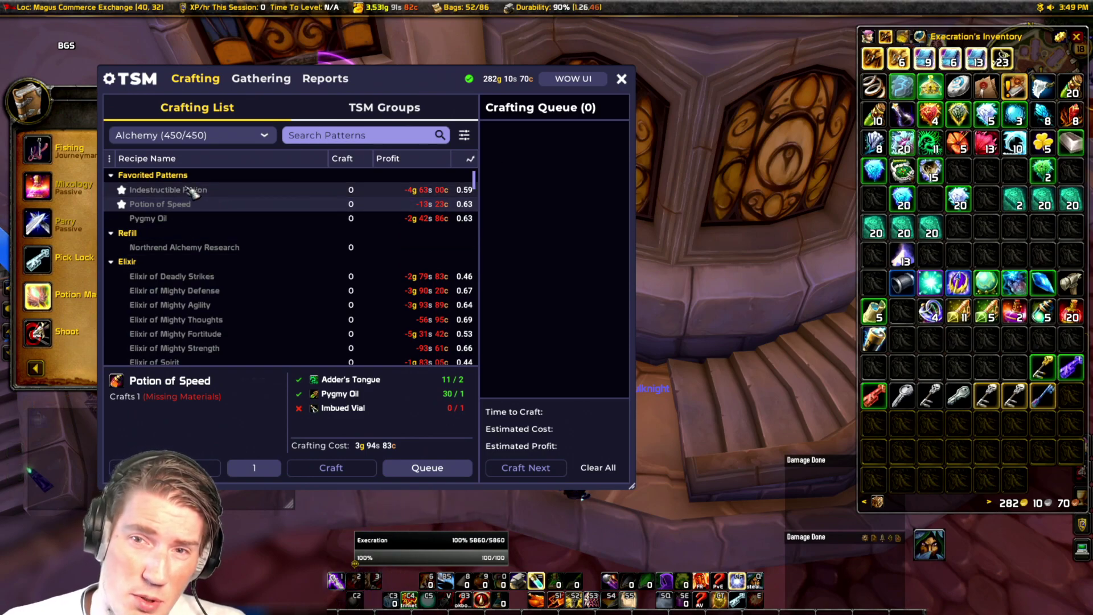
left_click(192, 191)
mouse_move(219, 385)
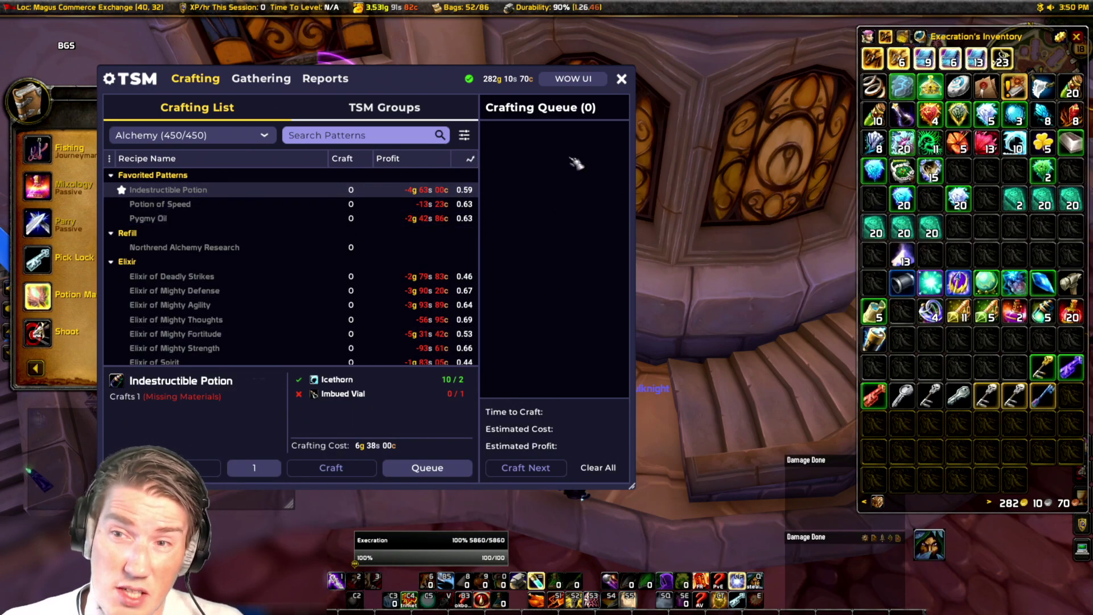
left_click(622, 79)
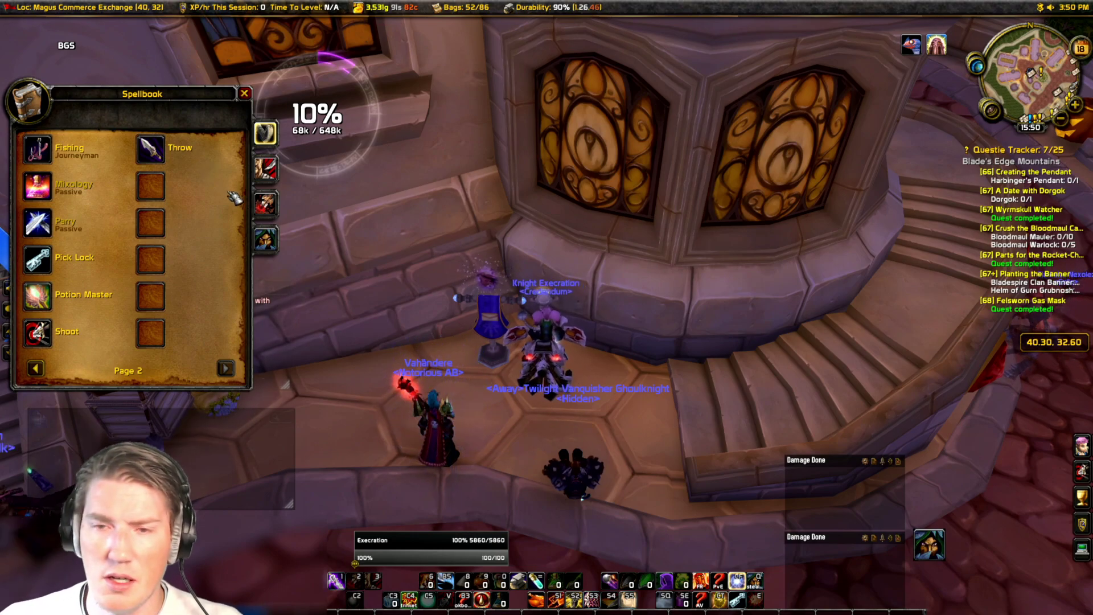
Check Elixir of Mighty Agility's 5g 18s 00c cost against Elixir of Deadly Strikes, then return to Chrome
left_click(245, 94)
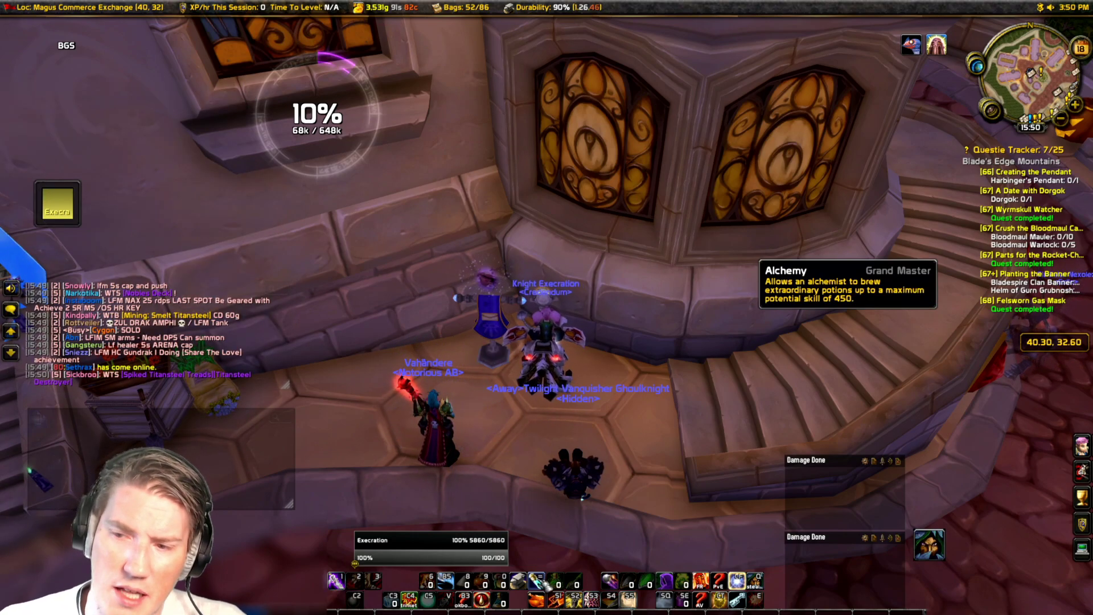
left_click(535, 581)
left_click(261, 304)
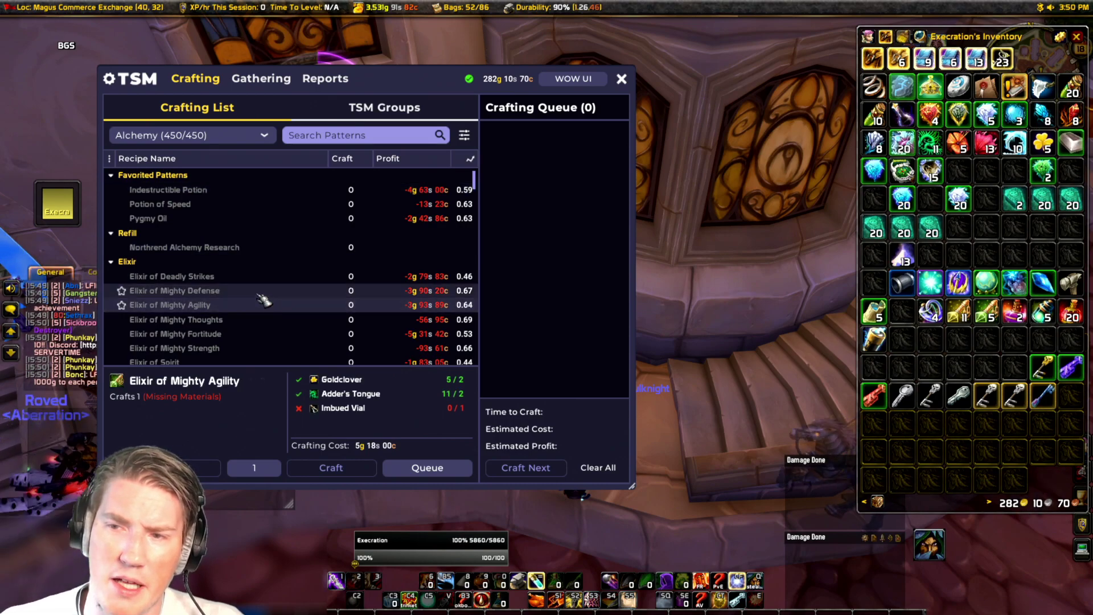
left_click(200, 276)
left_click(197, 305)
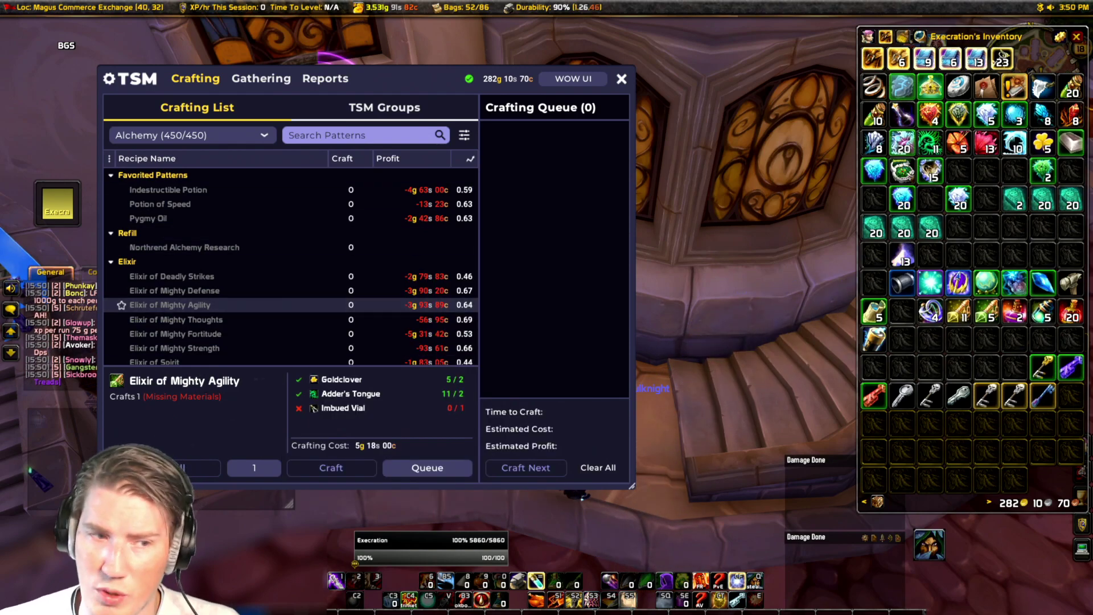
mouse_move(433, 398)
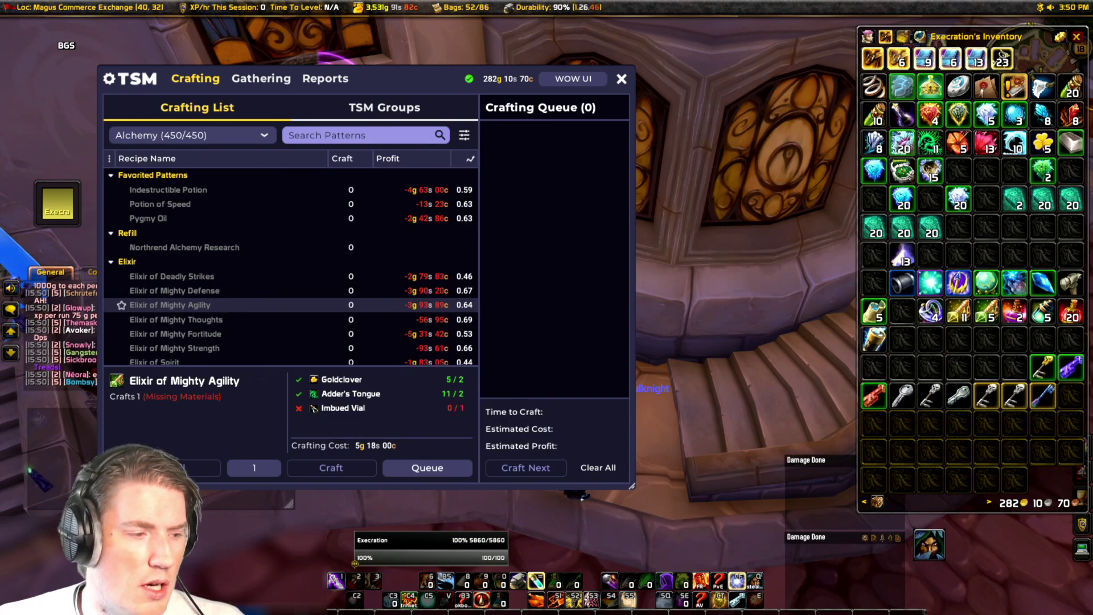
key("alt+Tab")
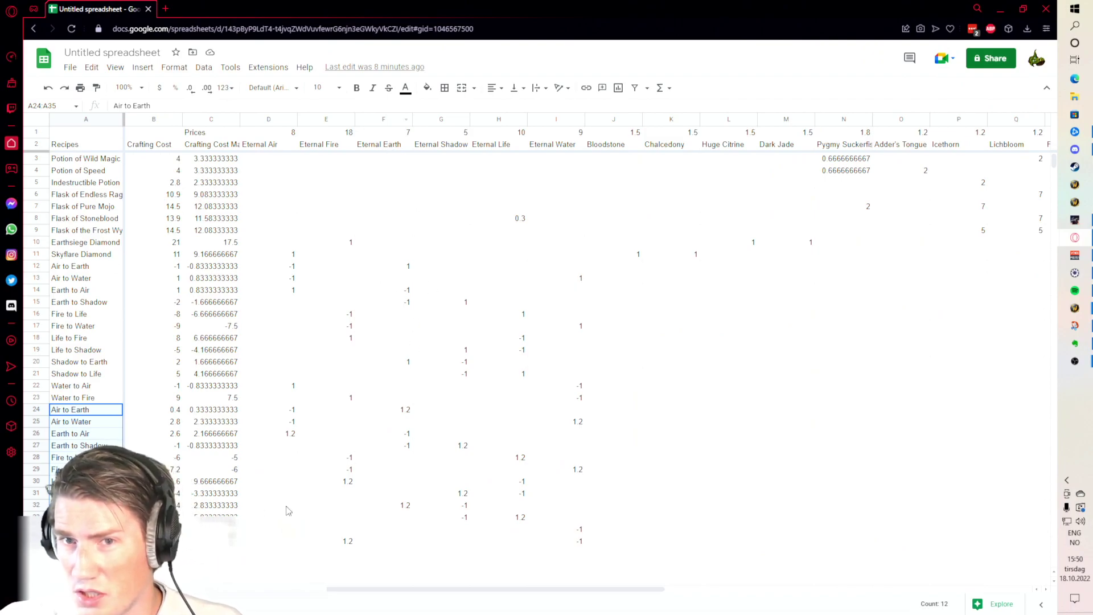
On the material prices and mastery sheet, select the column C sale rates down to 226.3
key("ctrl+shift+Page_Up")
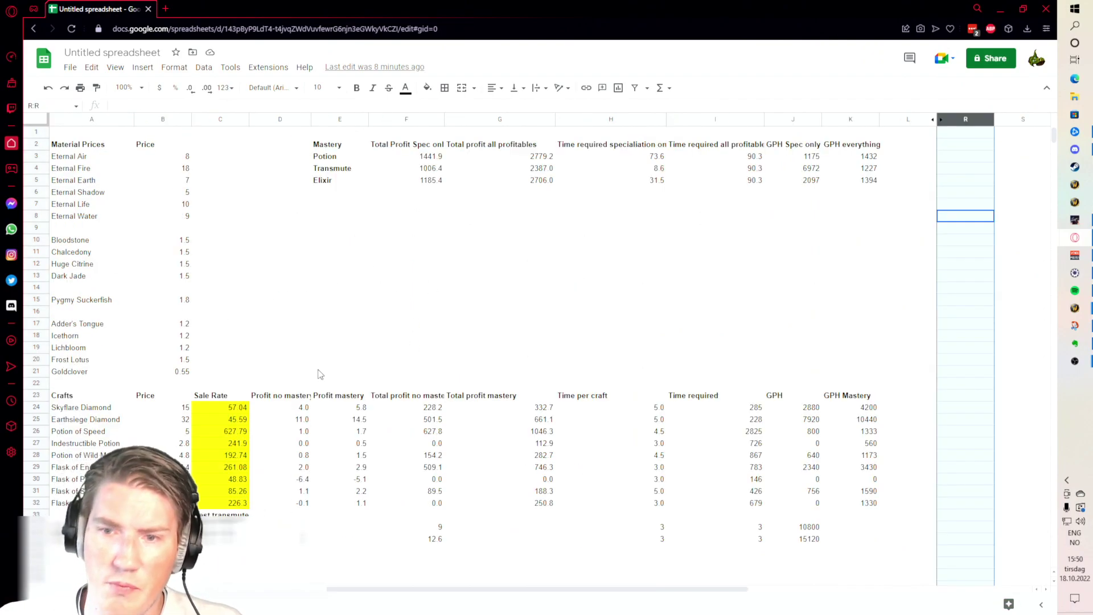
left_click(163, 288)
left_click_drag(228, 407, 236, 501)
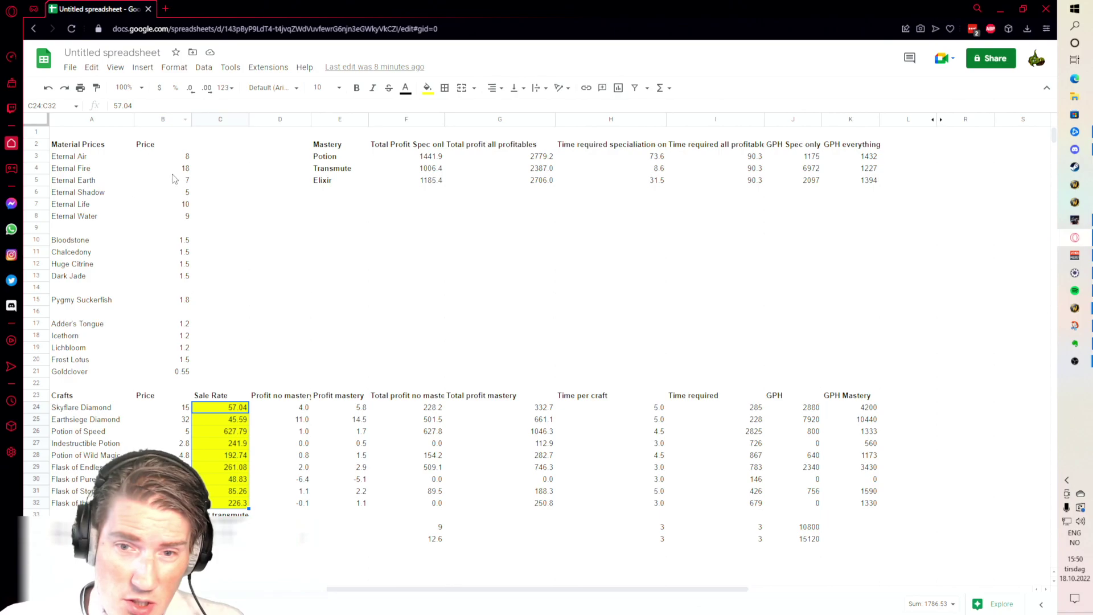
left_click_drag(228, 407, 230, 499)
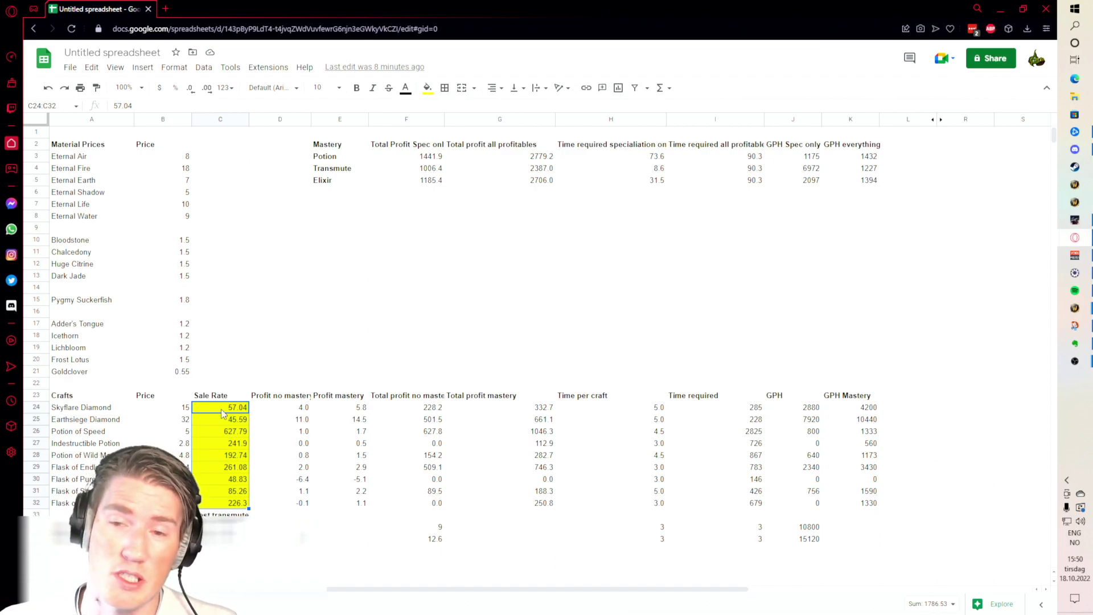
key("shift+Return")
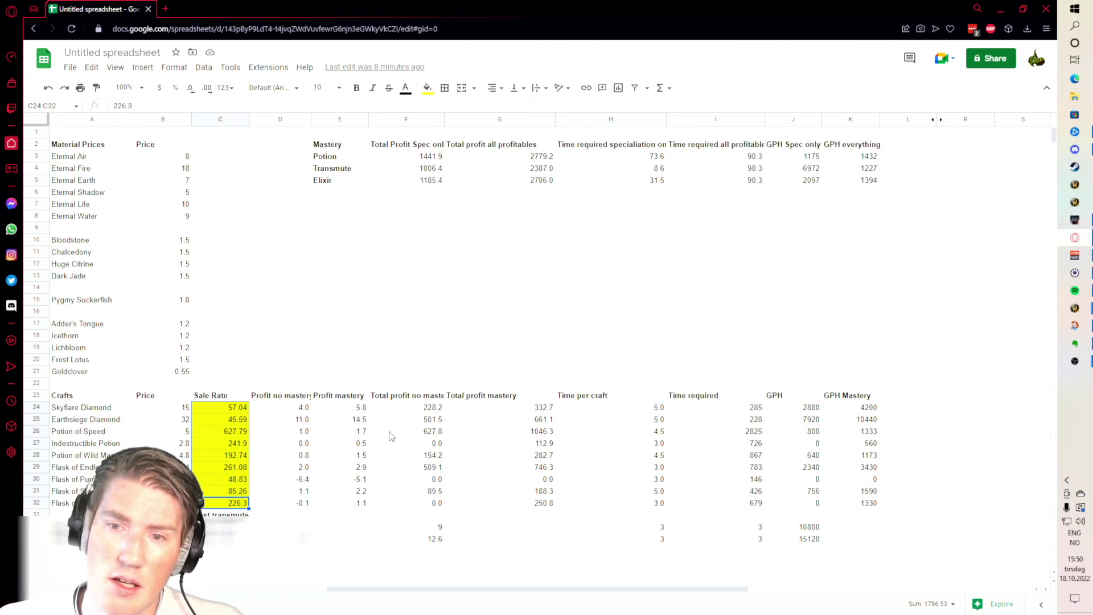
Inspect the mastery and no-mastery profit formulas for the diamonds and the total profit
left_click(336, 407)
key("Down")
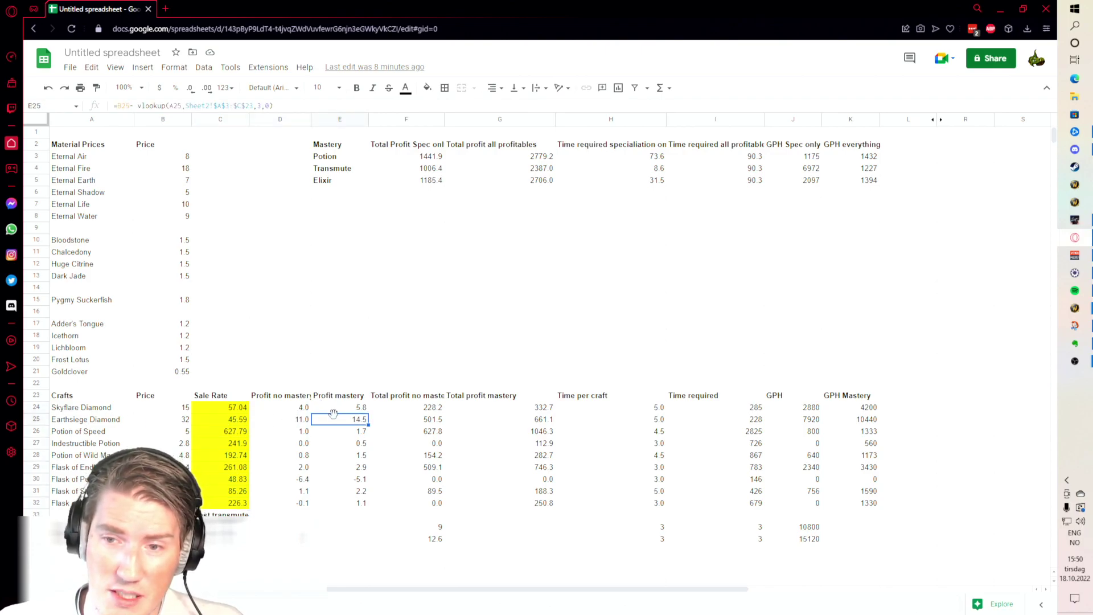
key("Up")
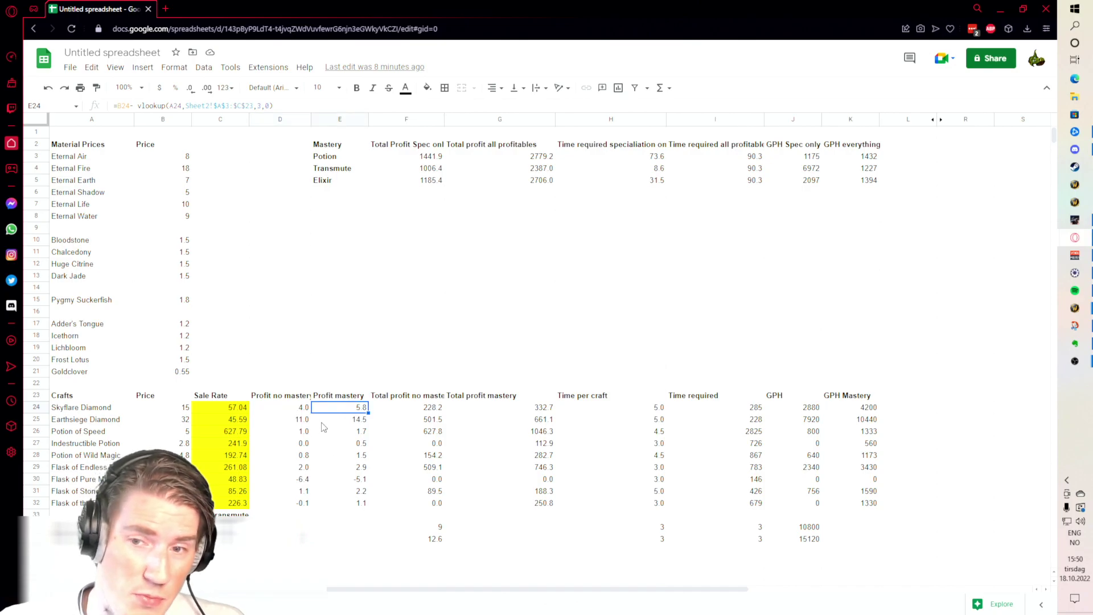
key("Up")
key("Left")
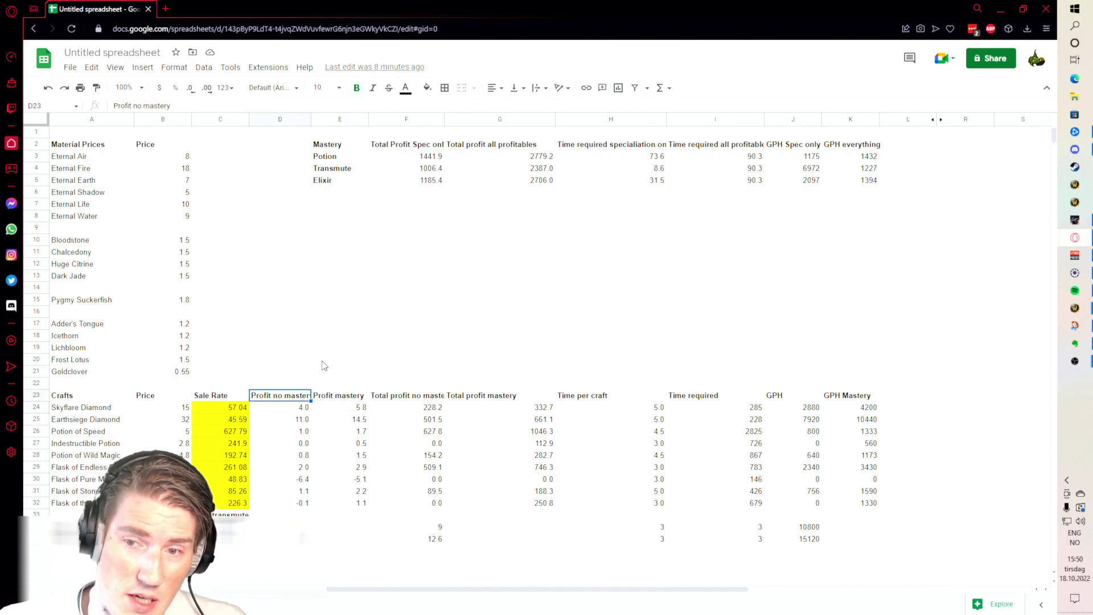
left_click(293, 422)
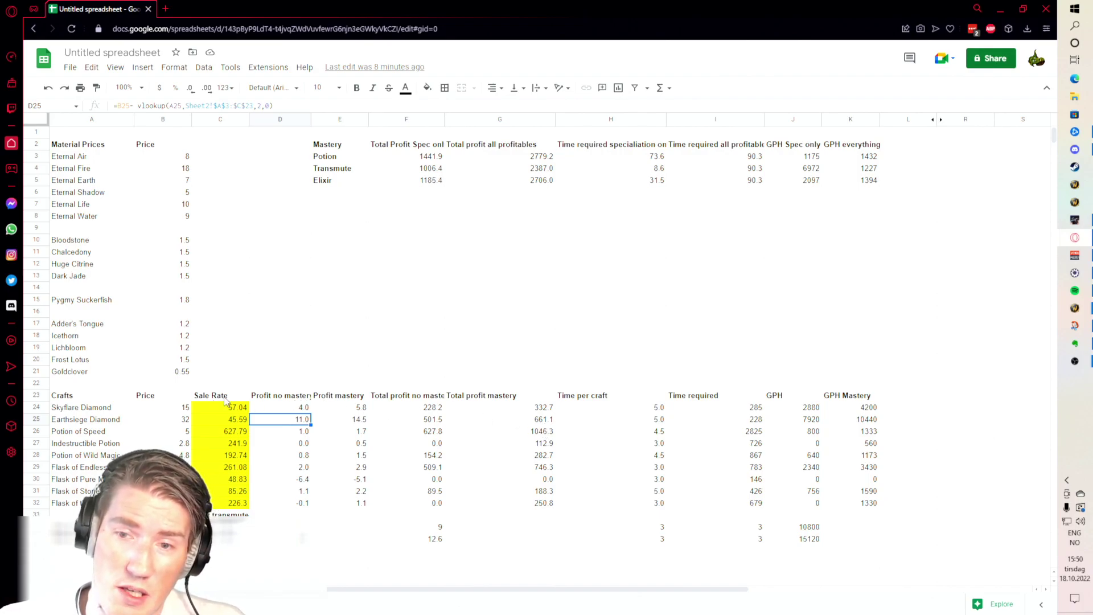
left_click(406, 405)
key("Up")
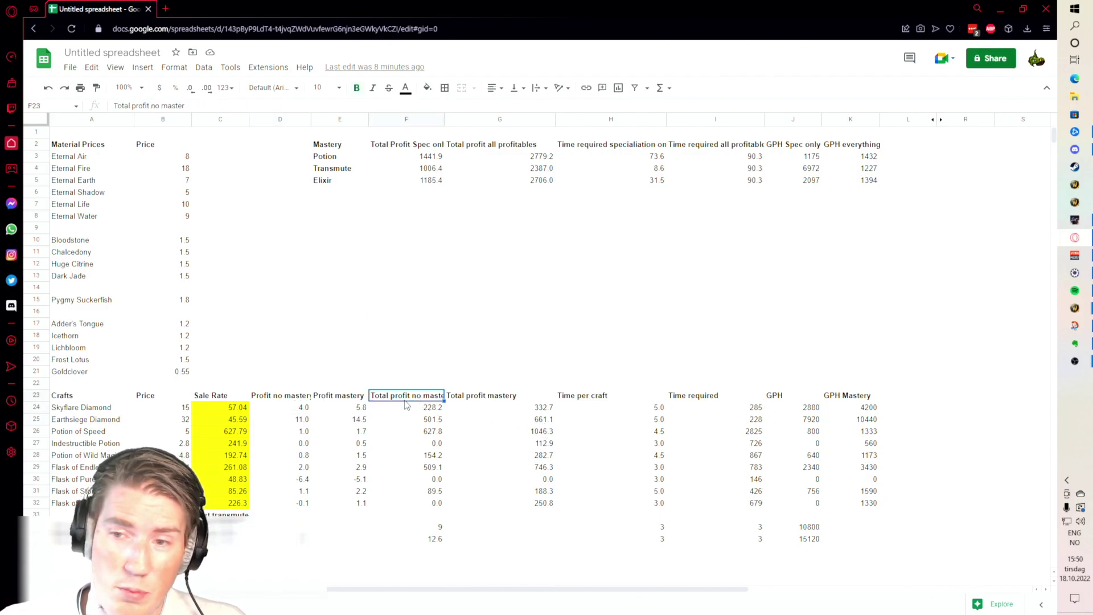
Check sale rates for Skyflare Diamond, Potion of Speed and Potion of Wild Magic, plus Skyflare's time per craft
left_click(228, 409)
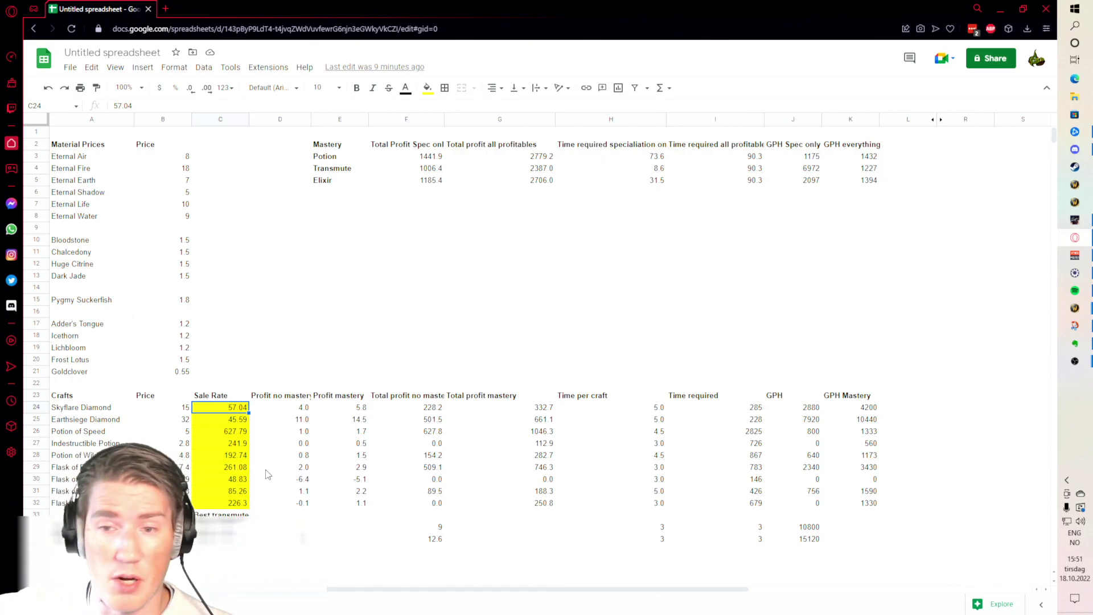
key("Down")
key("Down")
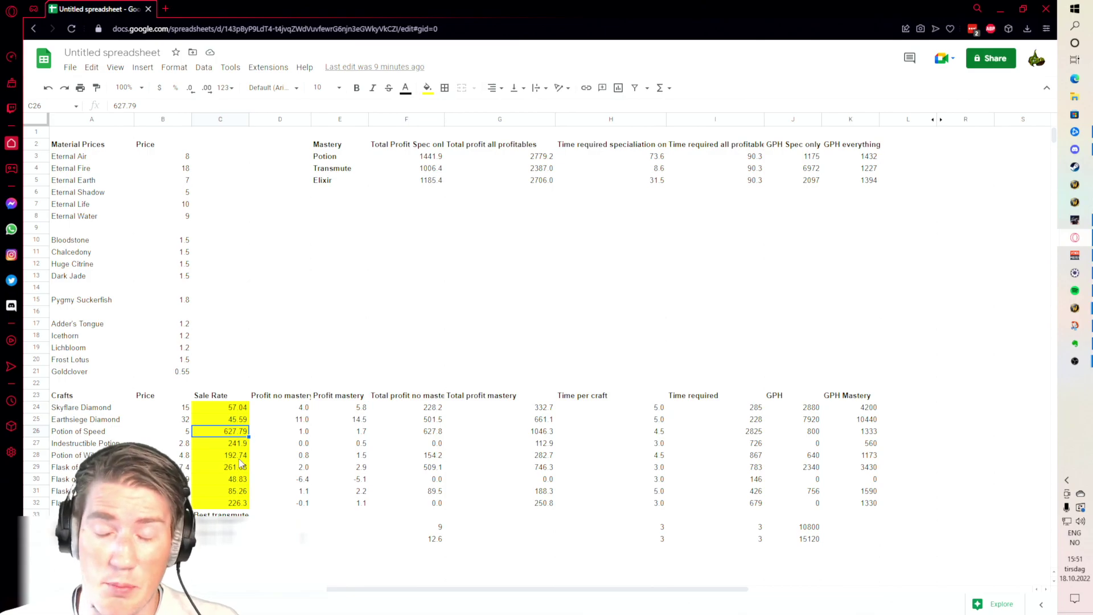
left_click(234, 456)
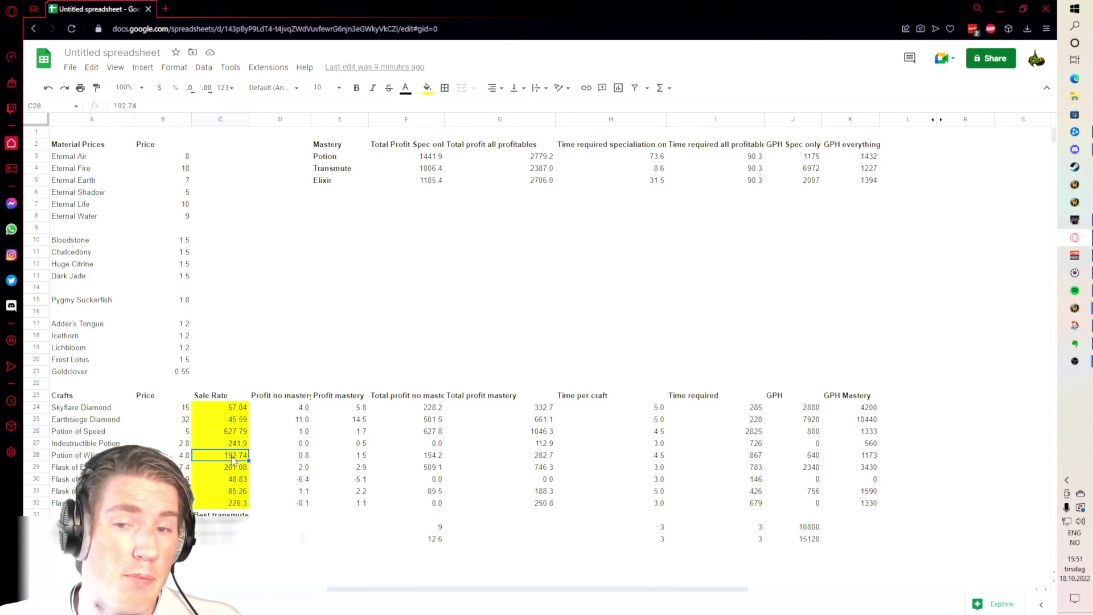
left_click(240, 408)
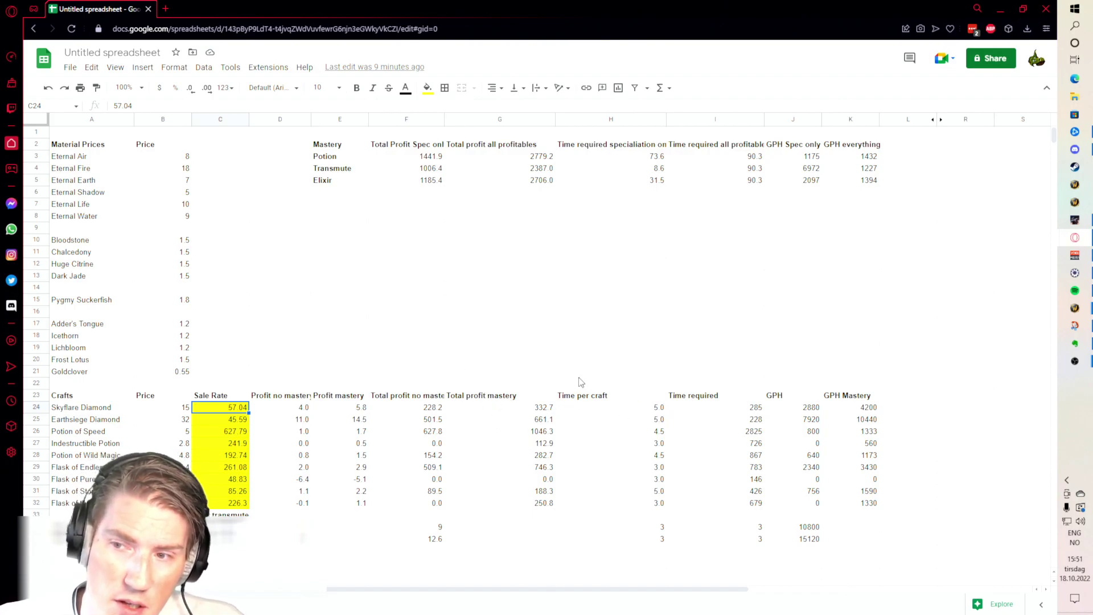
left_click(600, 408)
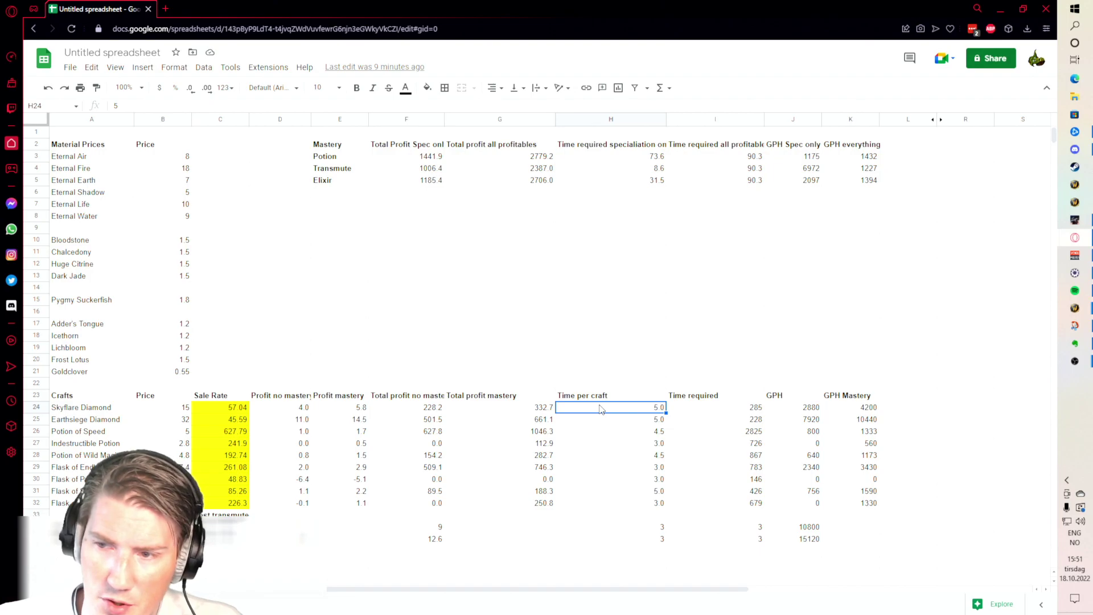
left_click(614, 445)
left_click(616, 481)
left_click(626, 458)
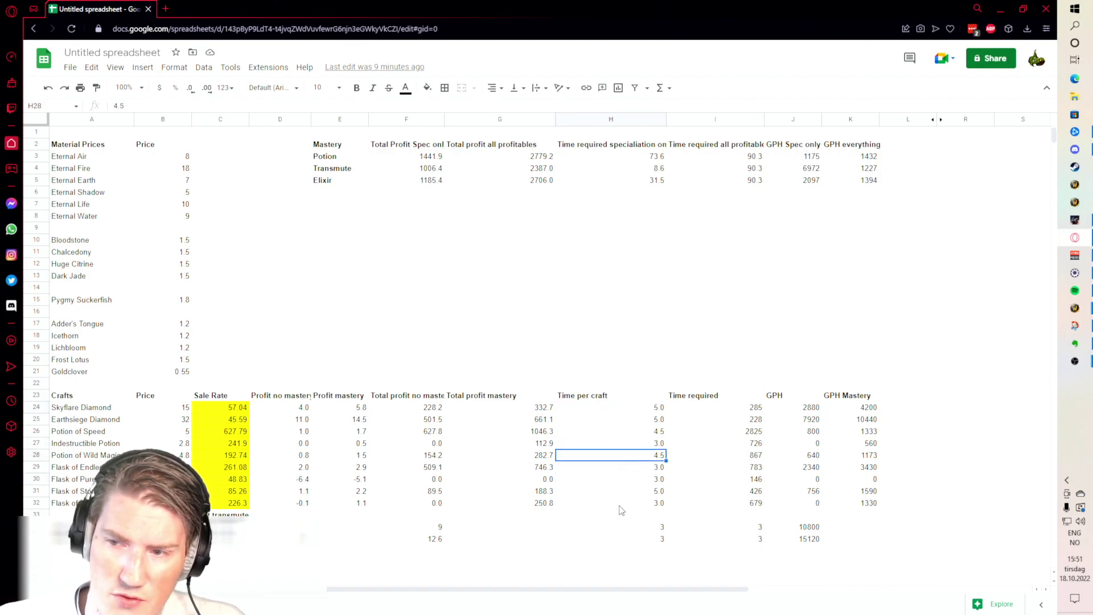
left_click(618, 484)
left_click(615, 491)
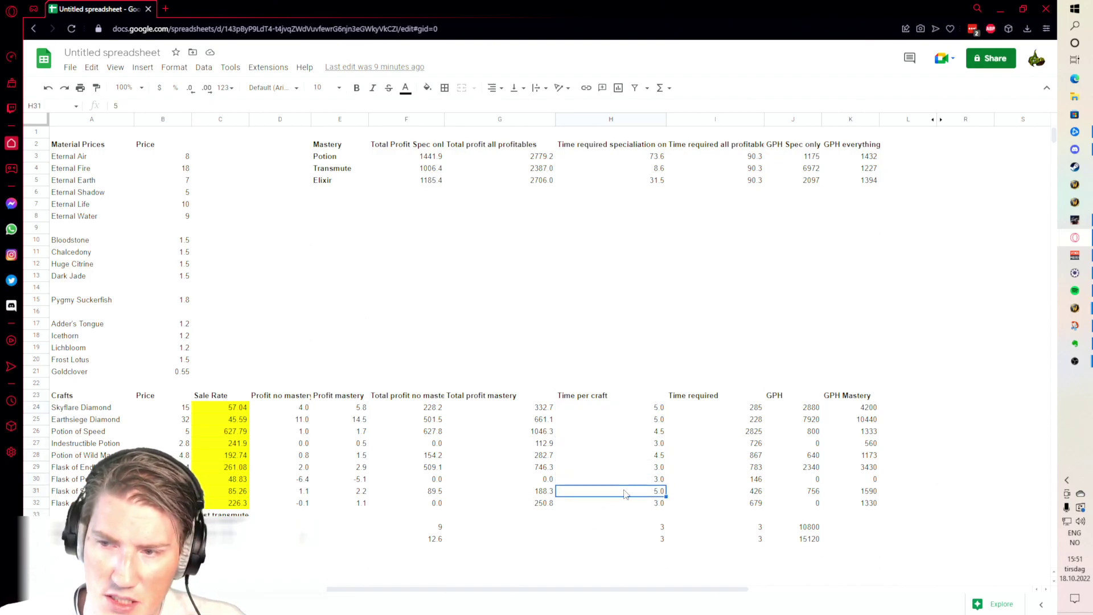
left_click(624, 456)
left_click(618, 432)
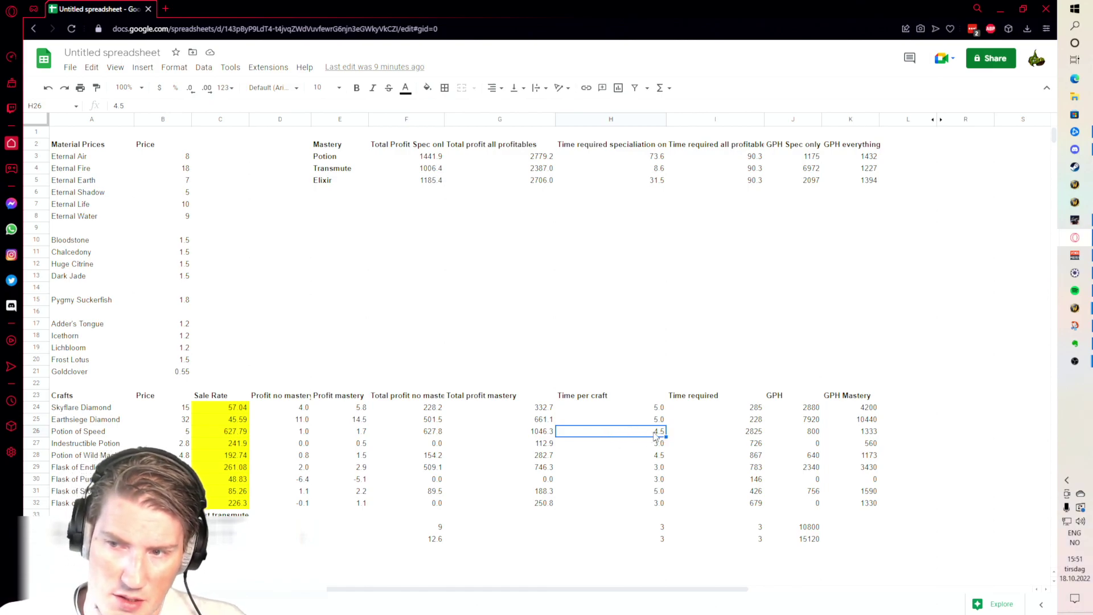
left_click(626, 443)
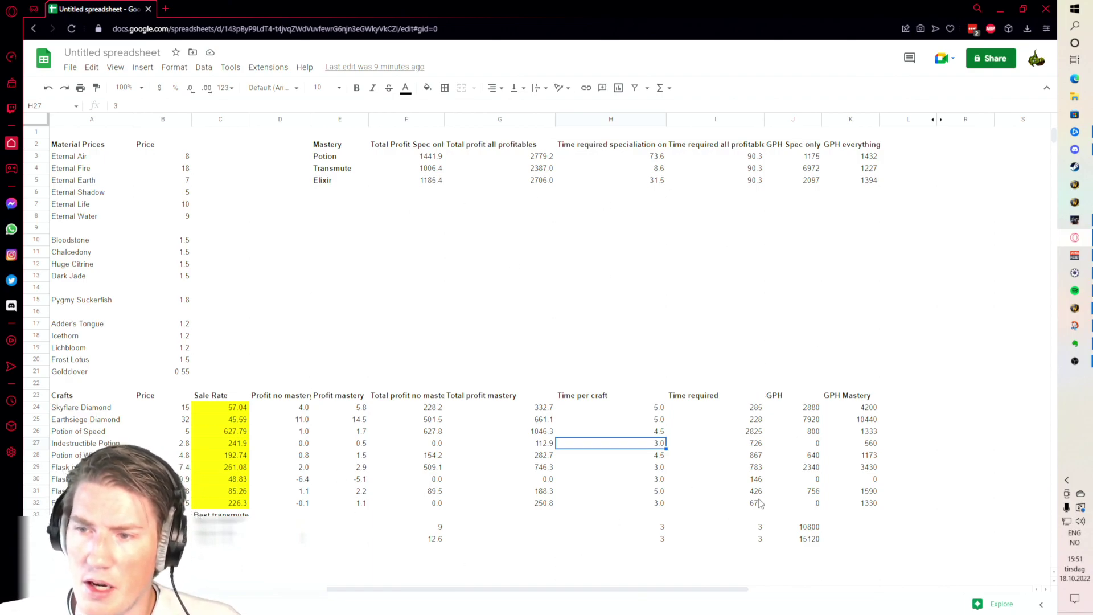
left_click(746, 407)
key("ctrl+shift+Down")
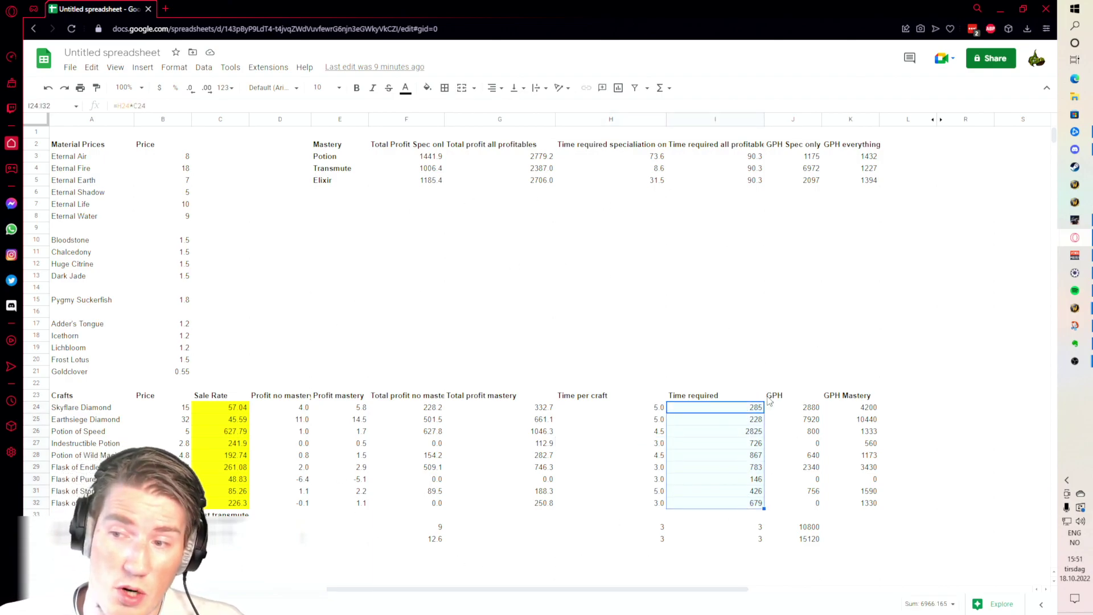
key("Down")
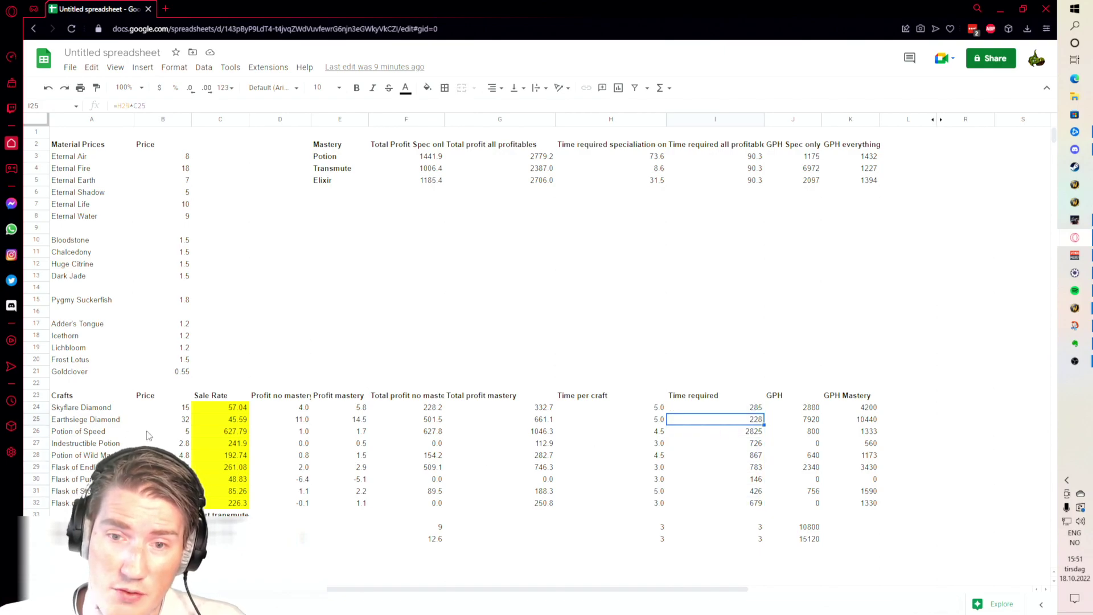
left_click(225, 432)
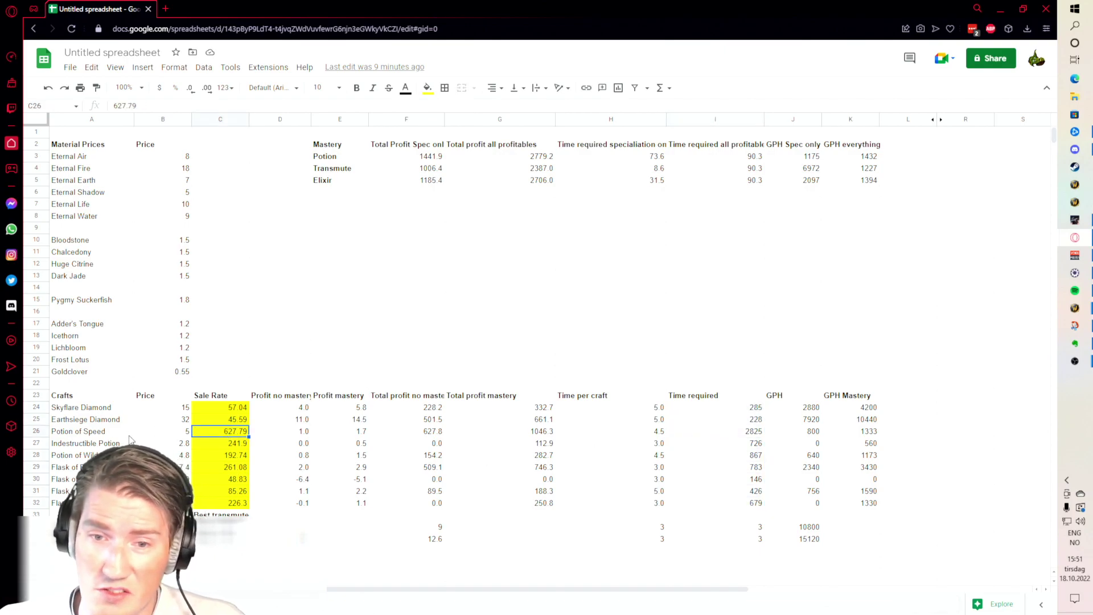
left_click(738, 433)
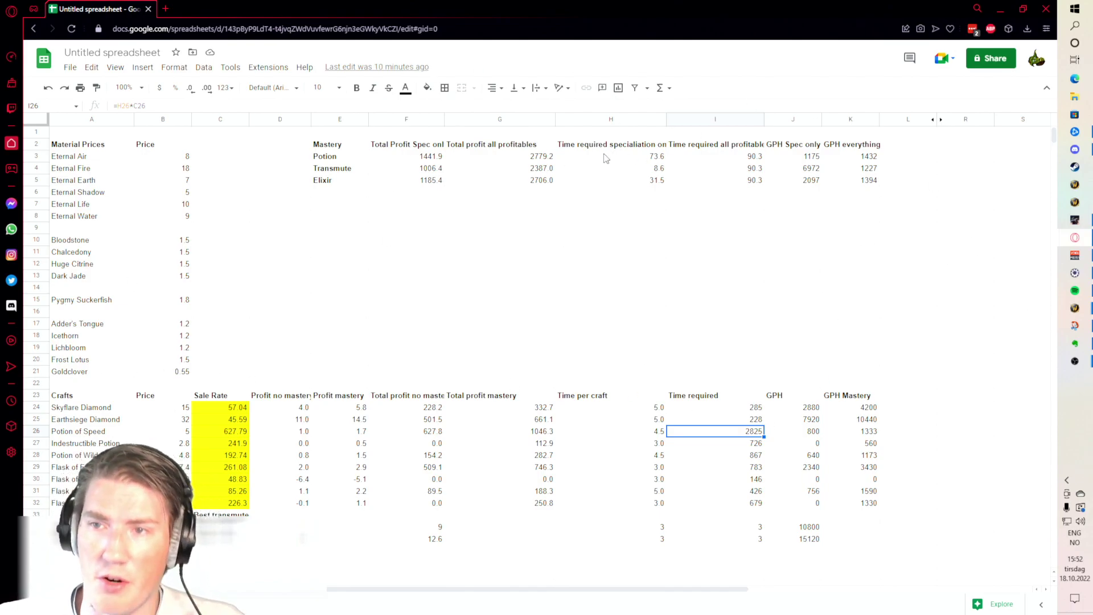
left_click(501, 146)
left_click(437, 157)
left_click_drag(444, 122, 450, 122)
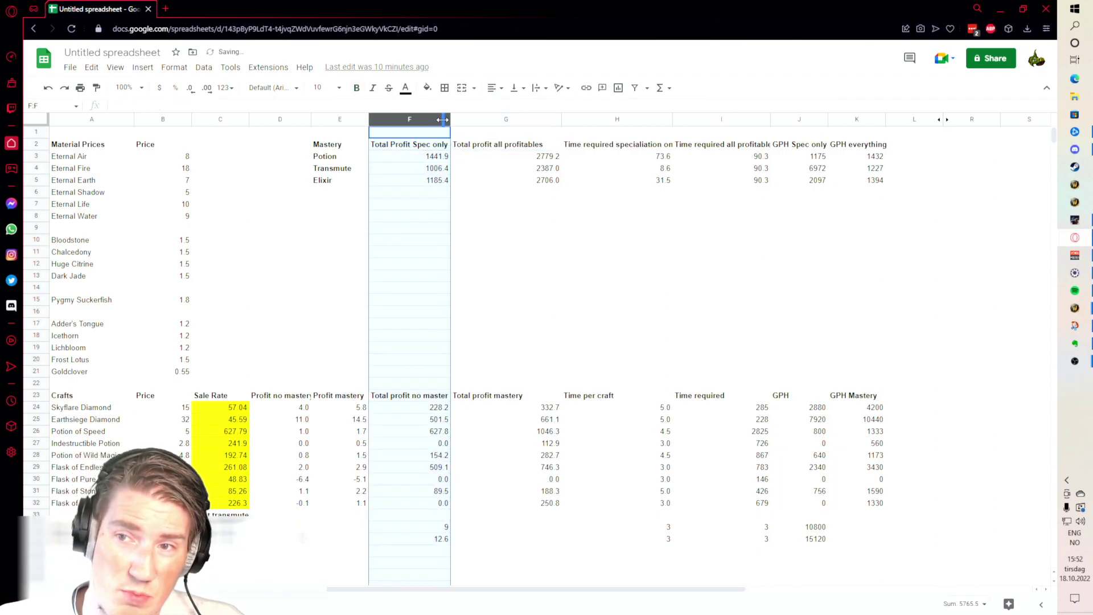
left_click(670, 119)
left_click_drag(672, 120, 681, 119)
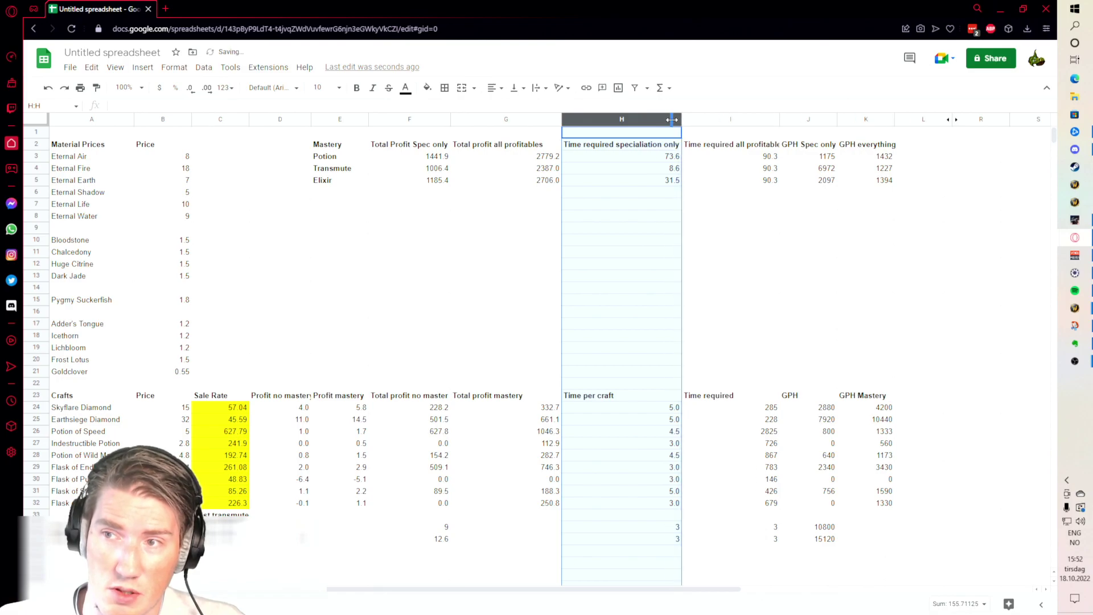
left_click(781, 119)
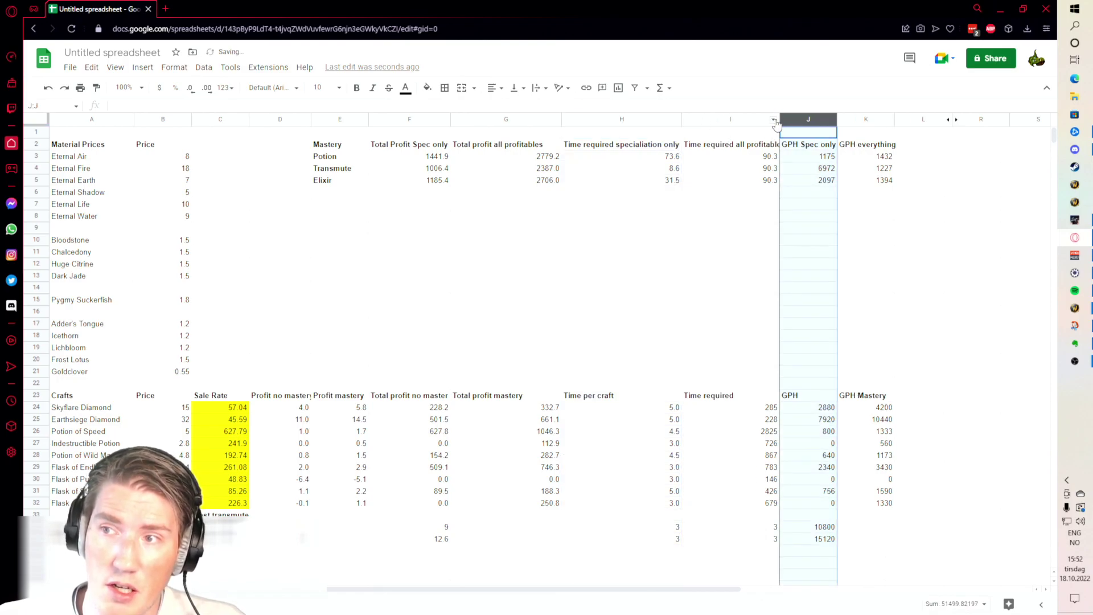
left_click_drag(780, 119, 787, 119)
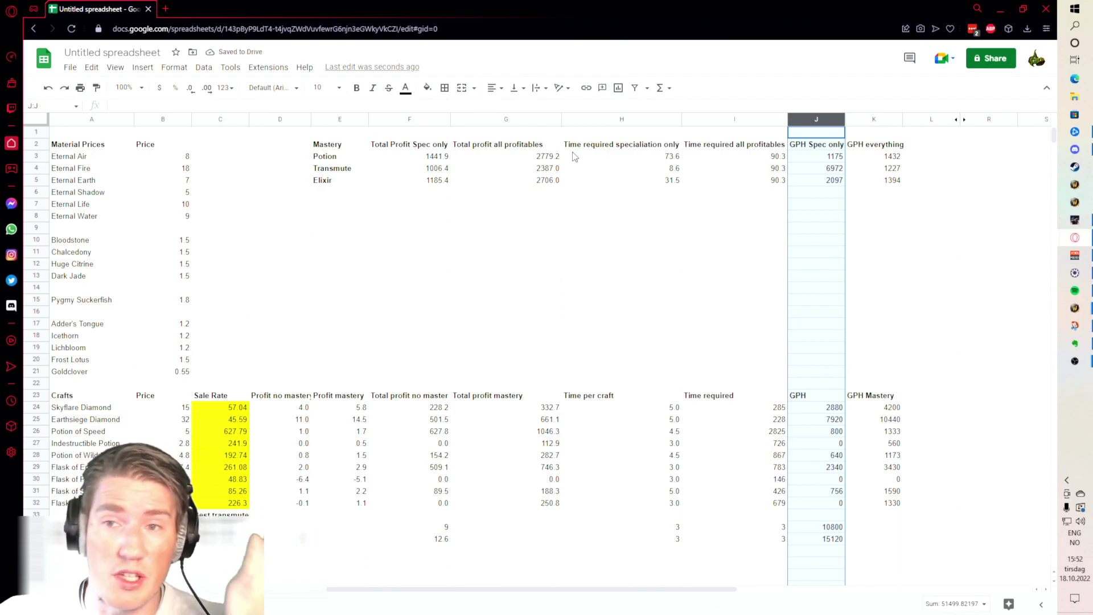
left_click(545, 193)
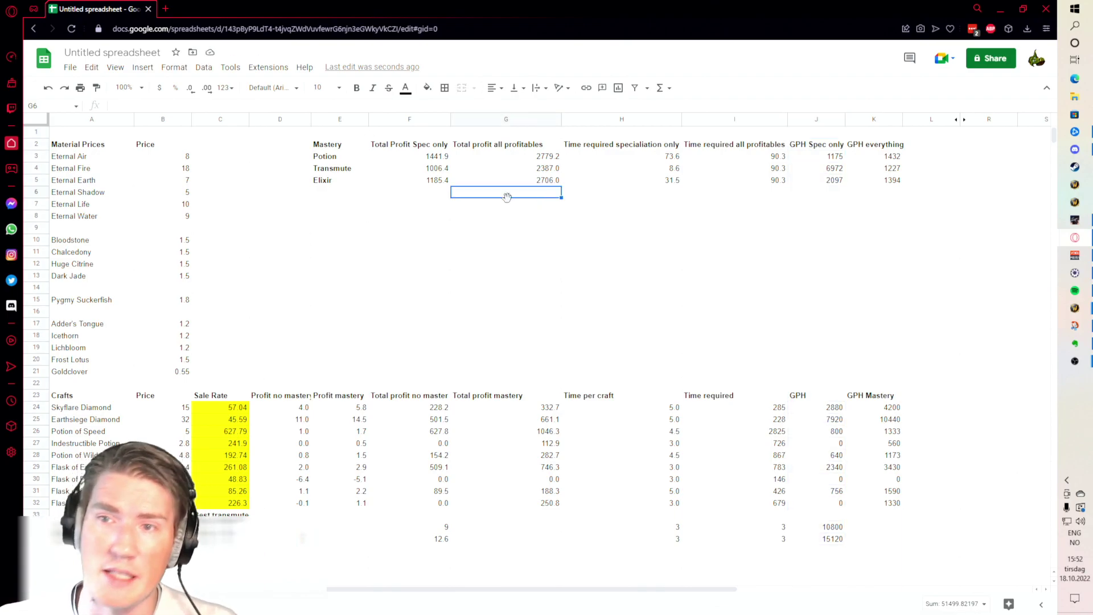
left_click(431, 162)
left_click_drag(421, 181, 431, 160)
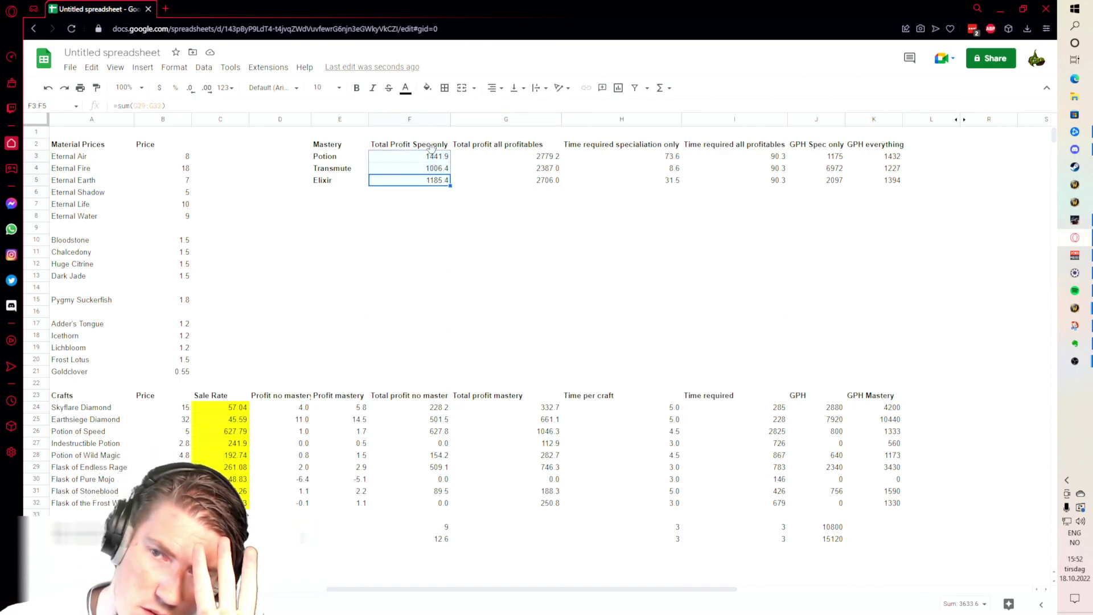
left_click(435, 145)
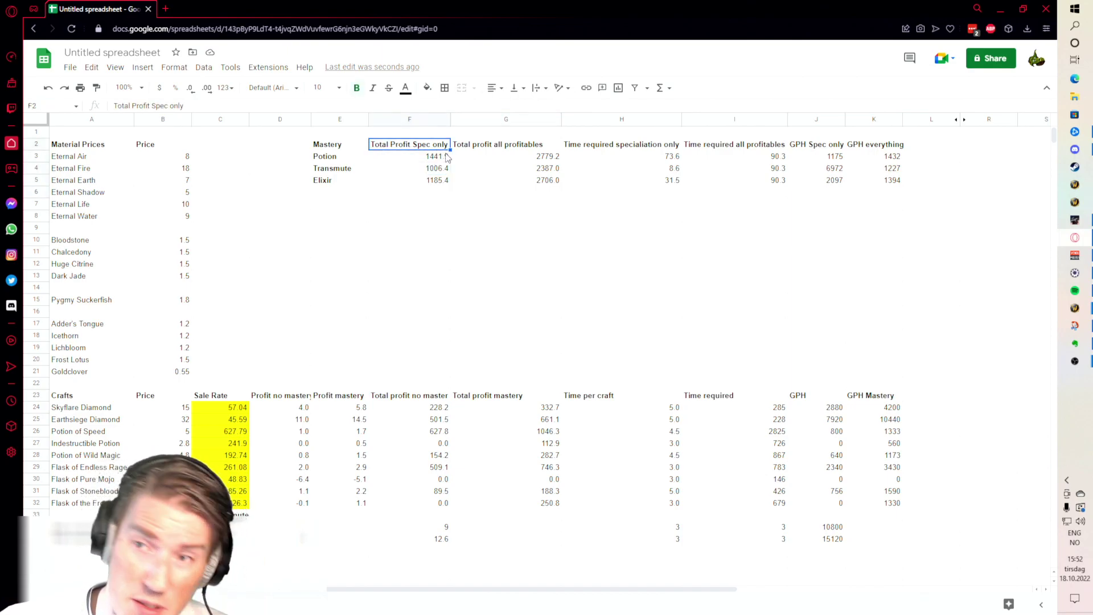
left_click(397, 157)
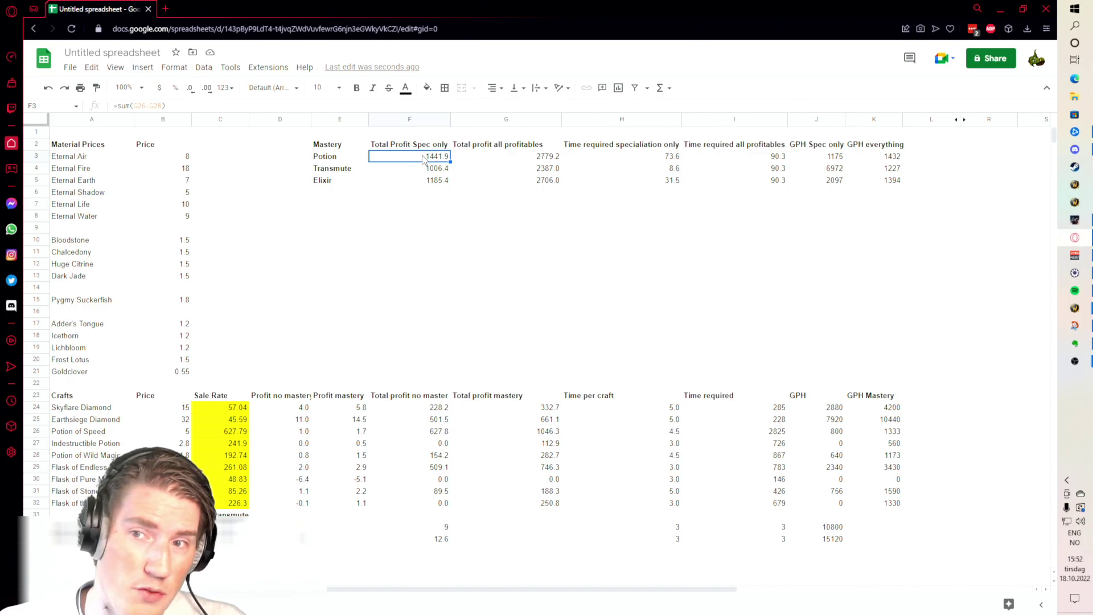
left_click_drag(220, 409, 232, 449)
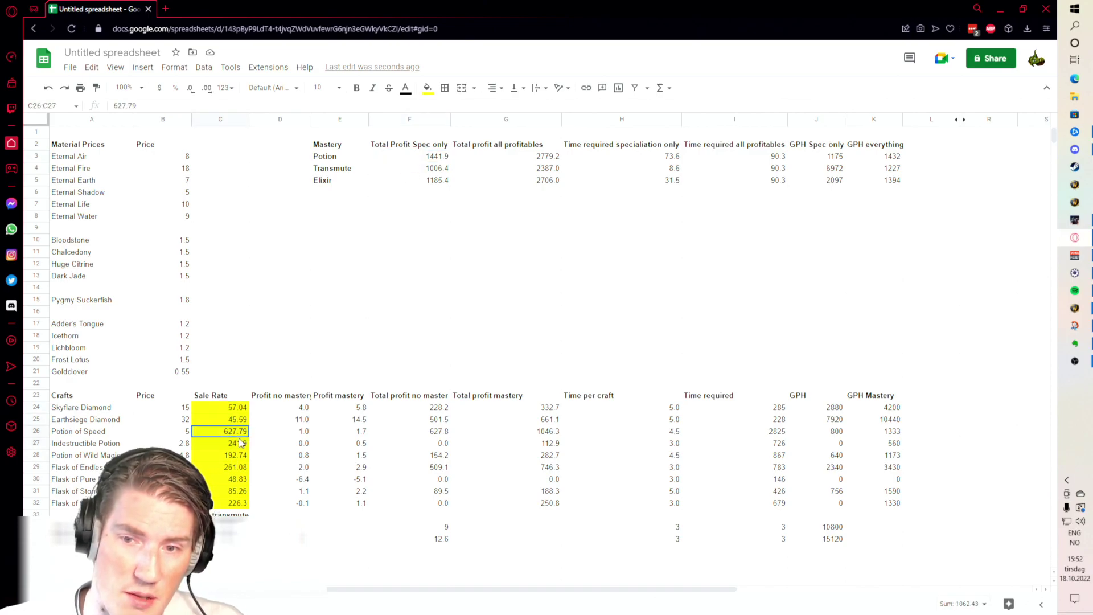
left_click_drag(438, 157, 447, 183)
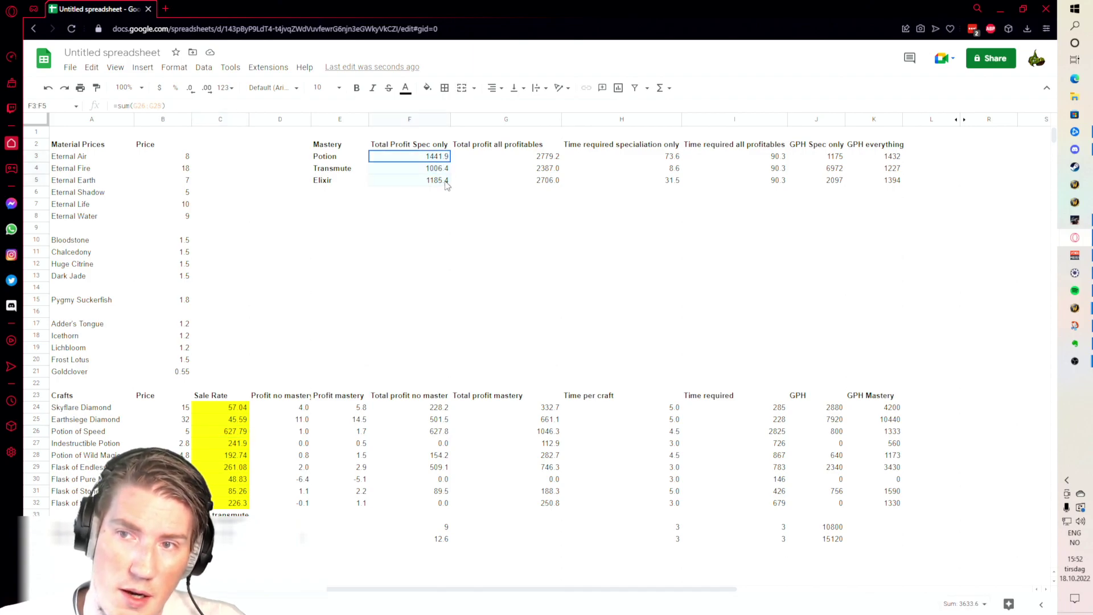
left_click(436, 169)
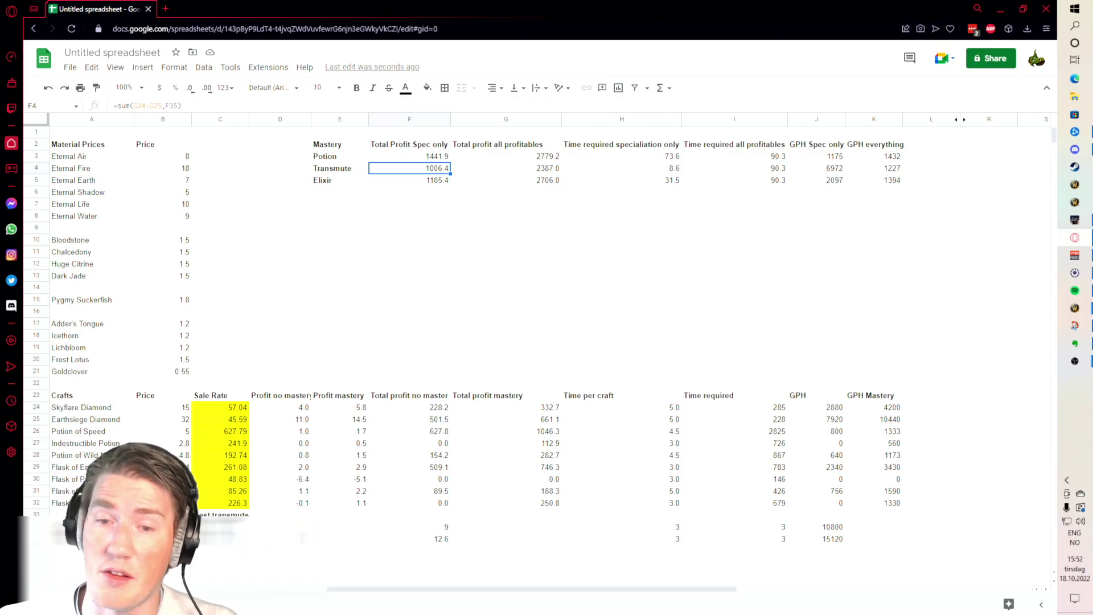
left_click(299, 529)
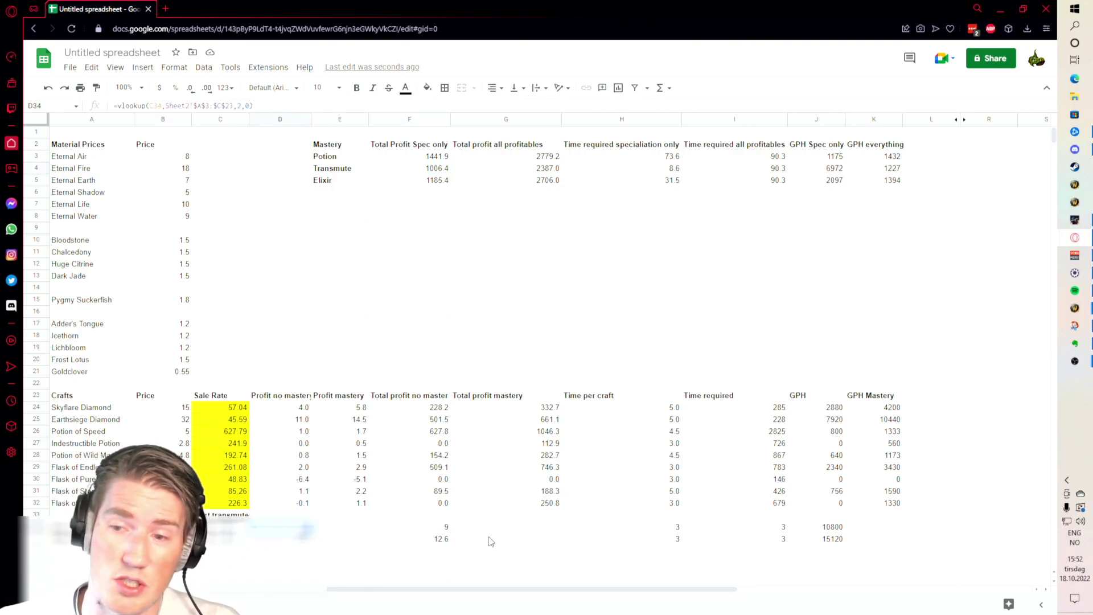
left_click(438, 527)
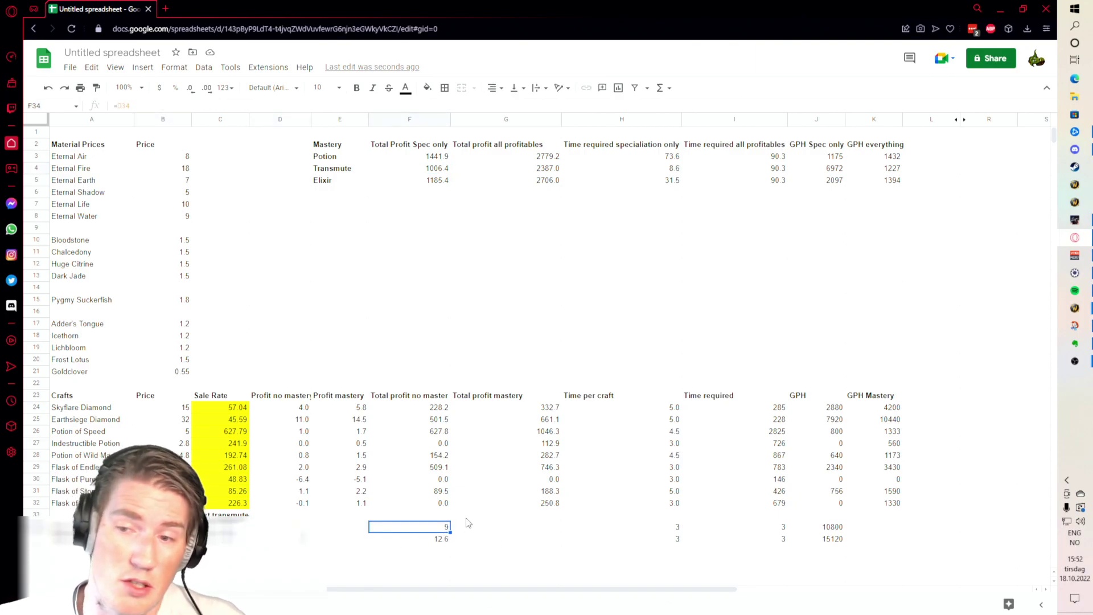
left_click(781, 528)
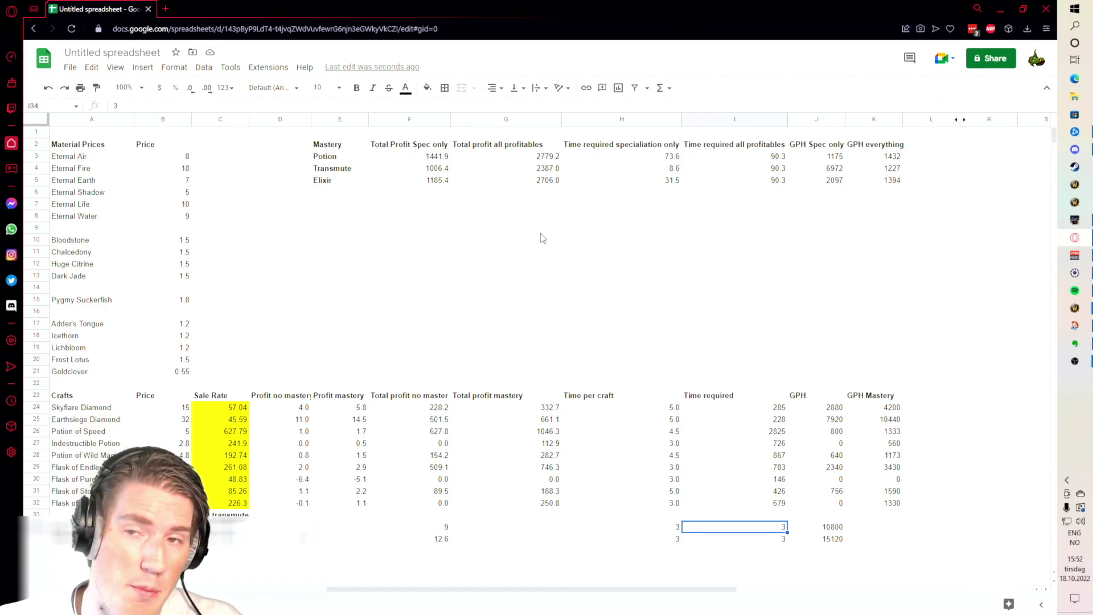
left_click(222, 527)
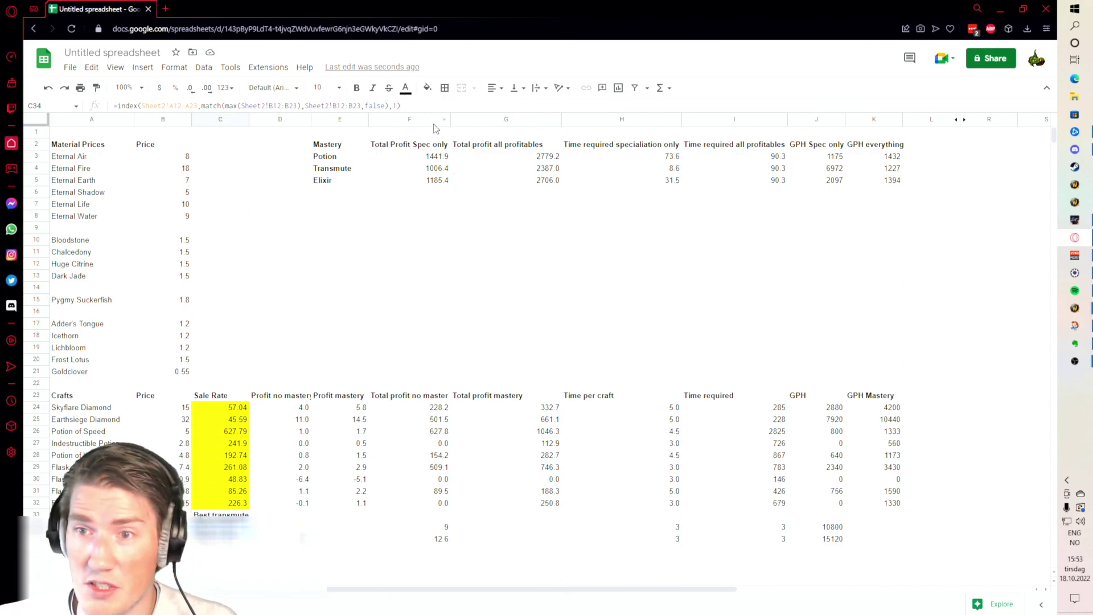
left_click(418, 171)
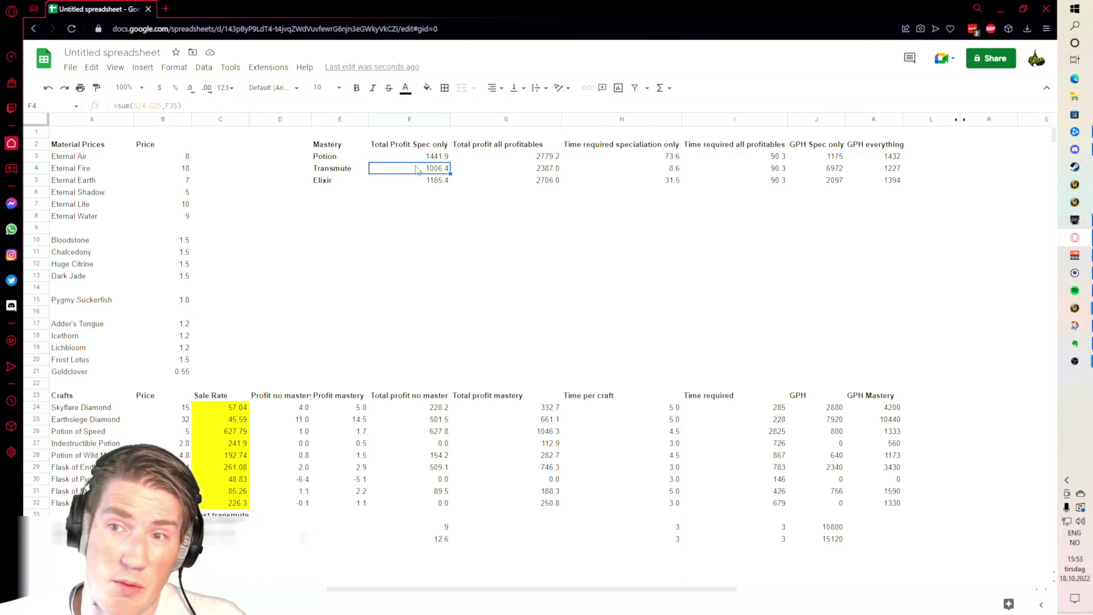
left_click(412, 159)
left_click(443, 170)
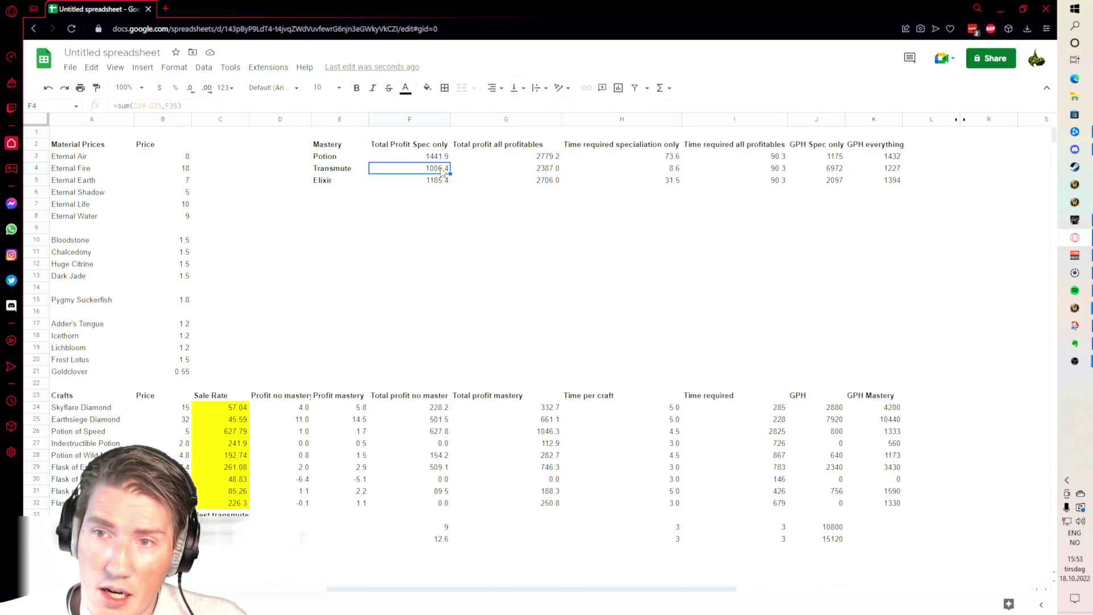
left_click(186, 158)
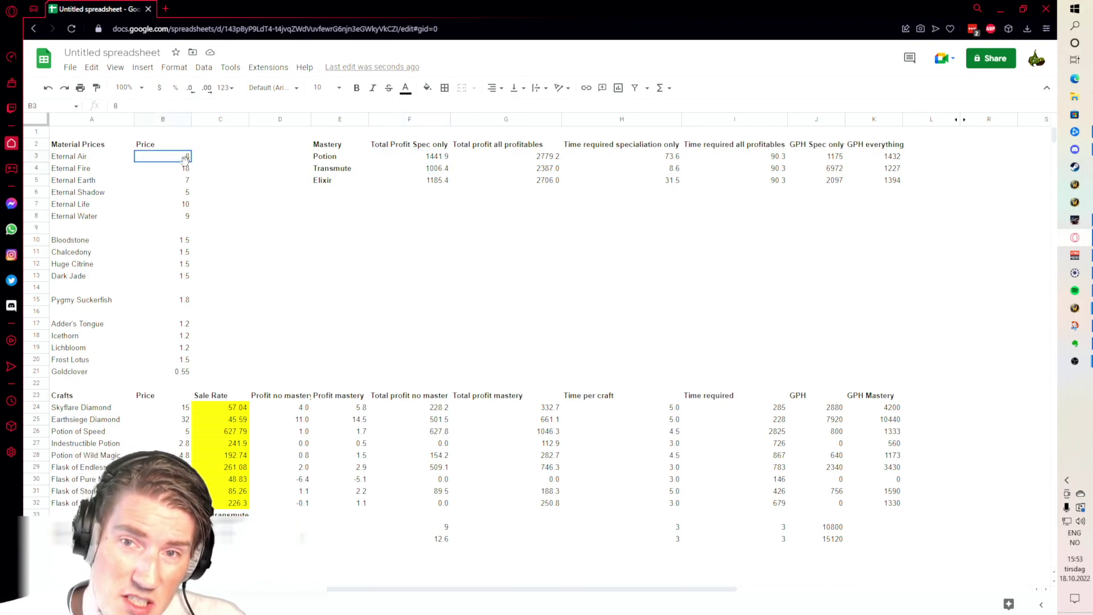
left_click_drag(171, 491, 171, 503)
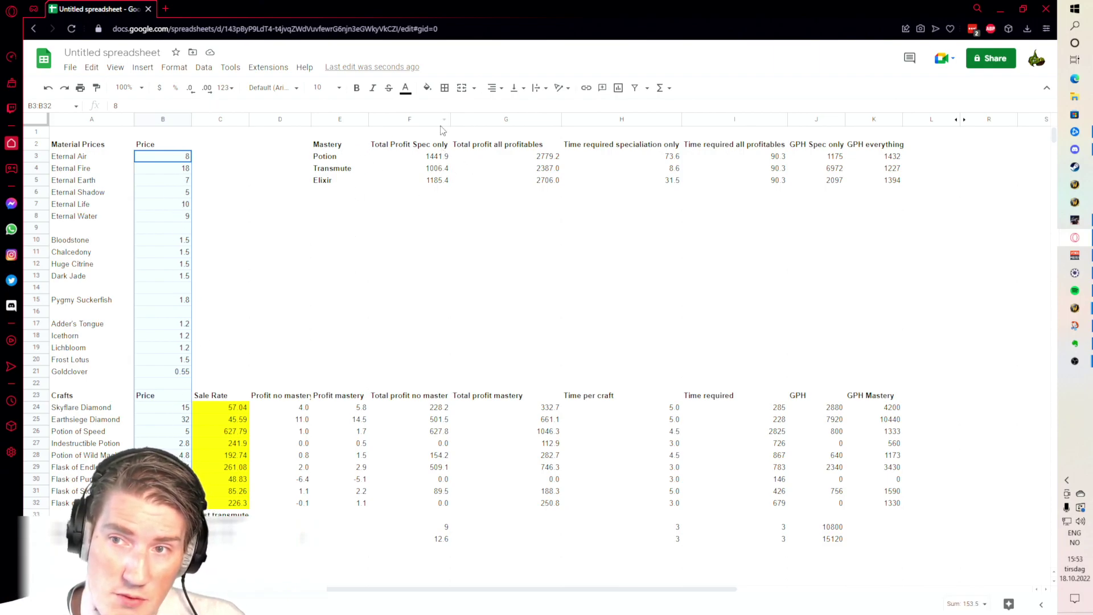
left_click(486, 220)
left_click(426, 160)
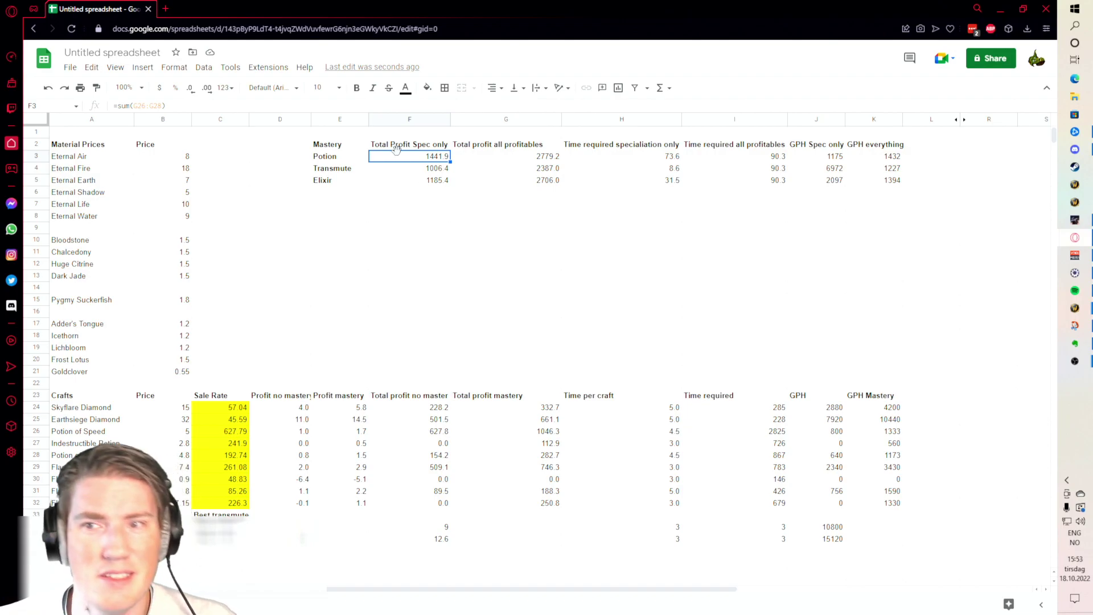
left_click(438, 170)
left_click(438, 181)
left_click(441, 171)
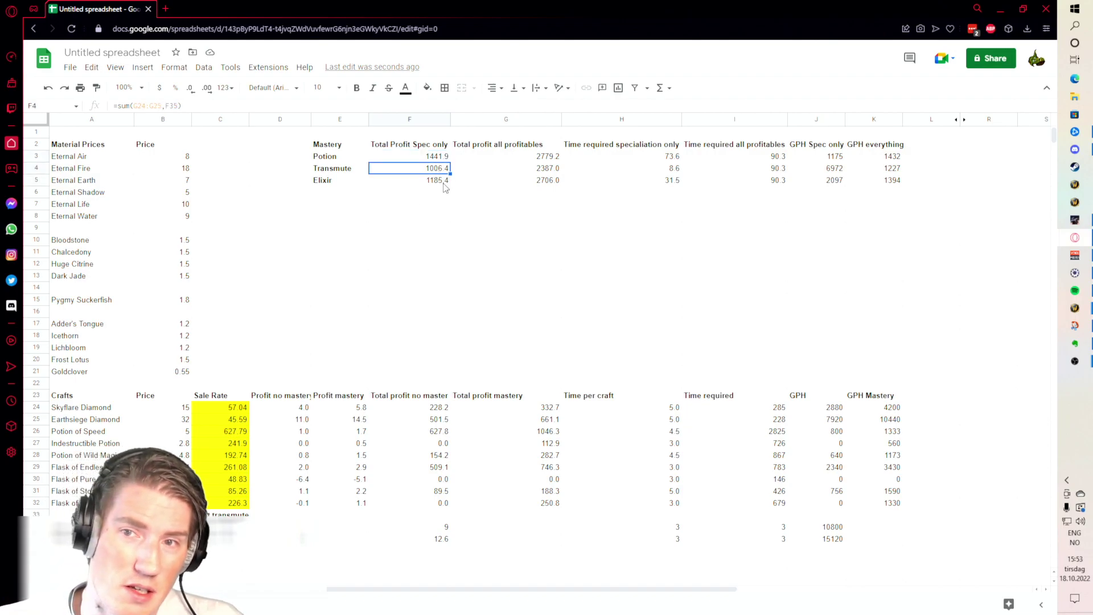
left_click(530, 159)
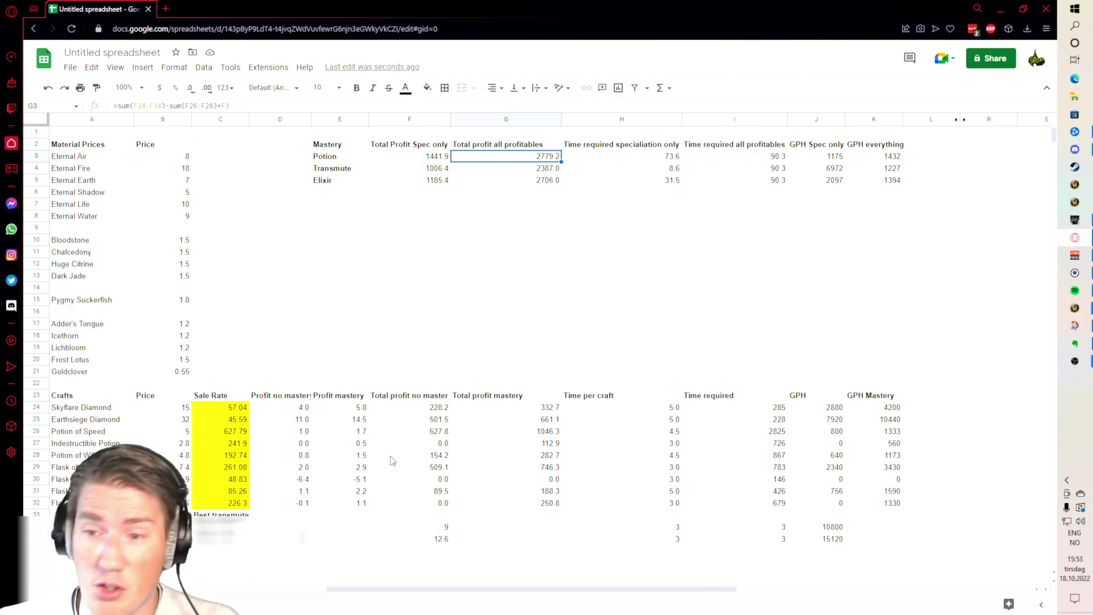
left_click(518, 180)
key("ctrl+Up")
left_click(534, 161)
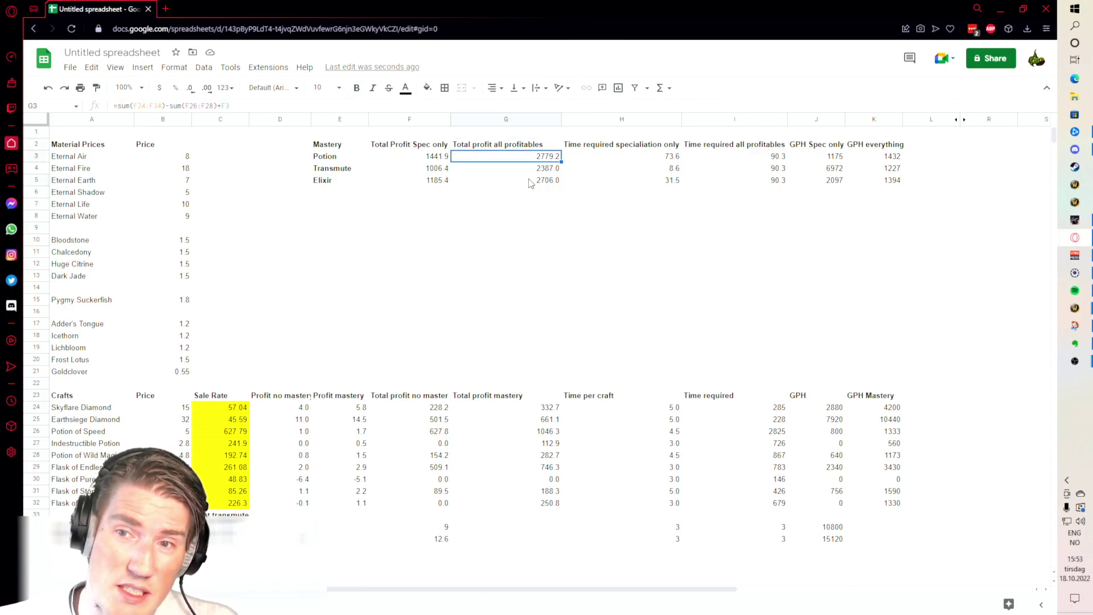
left_click(531, 181)
left_click(529, 160)
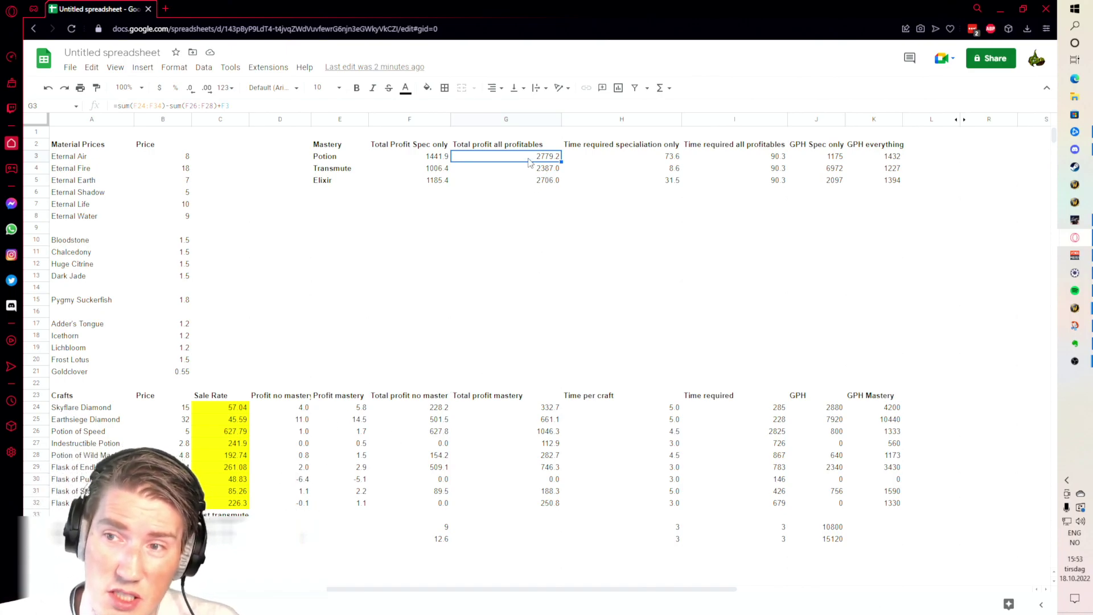
left_click(538, 172)
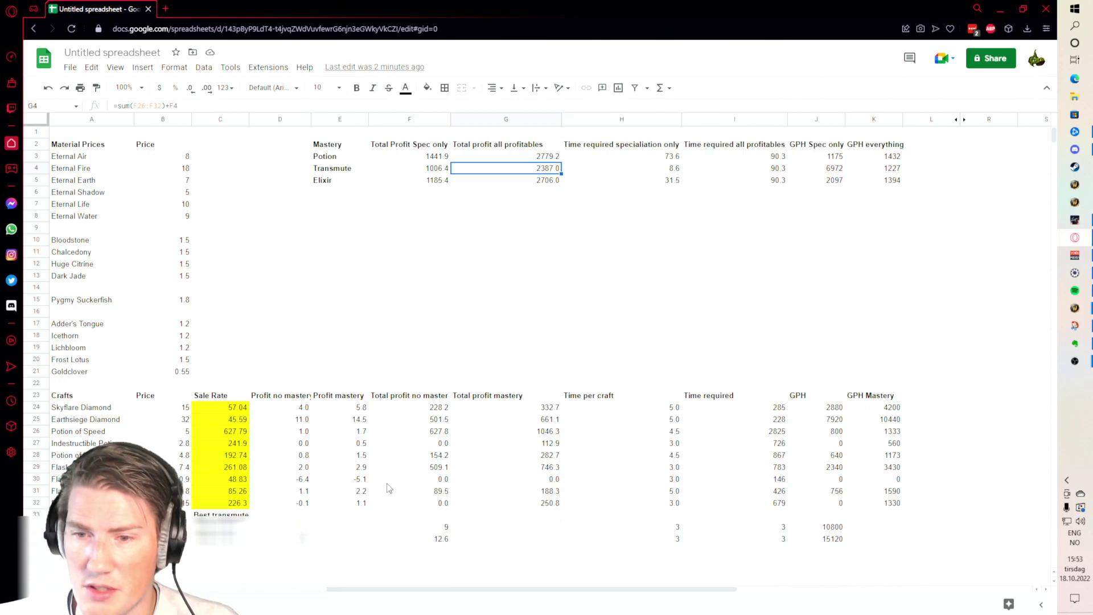
left_click(518, 159)
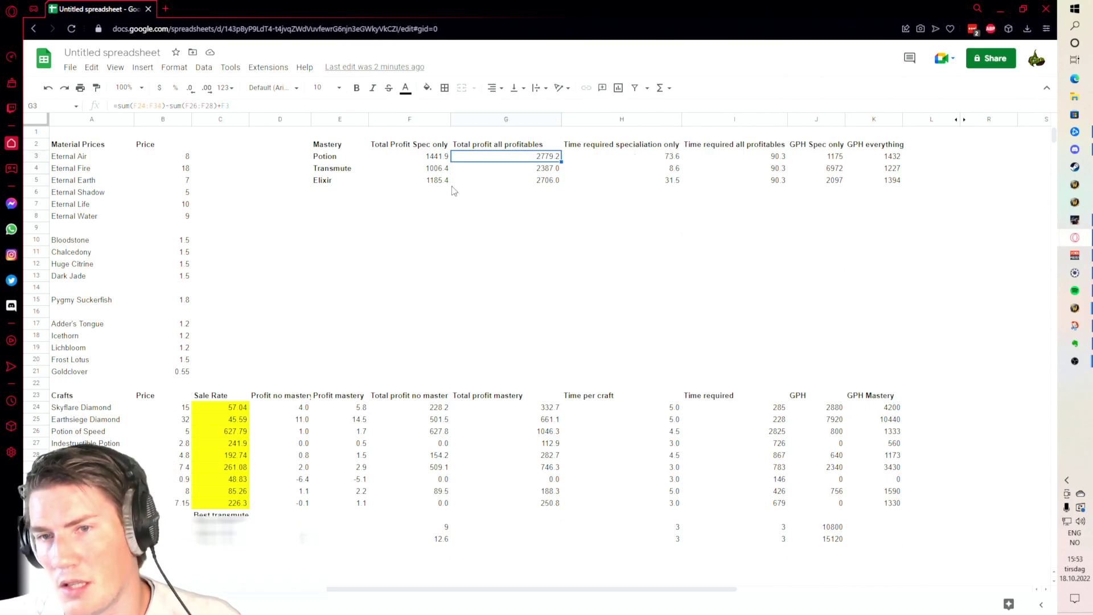
left_click(631, 171)
left_click(638, 159)
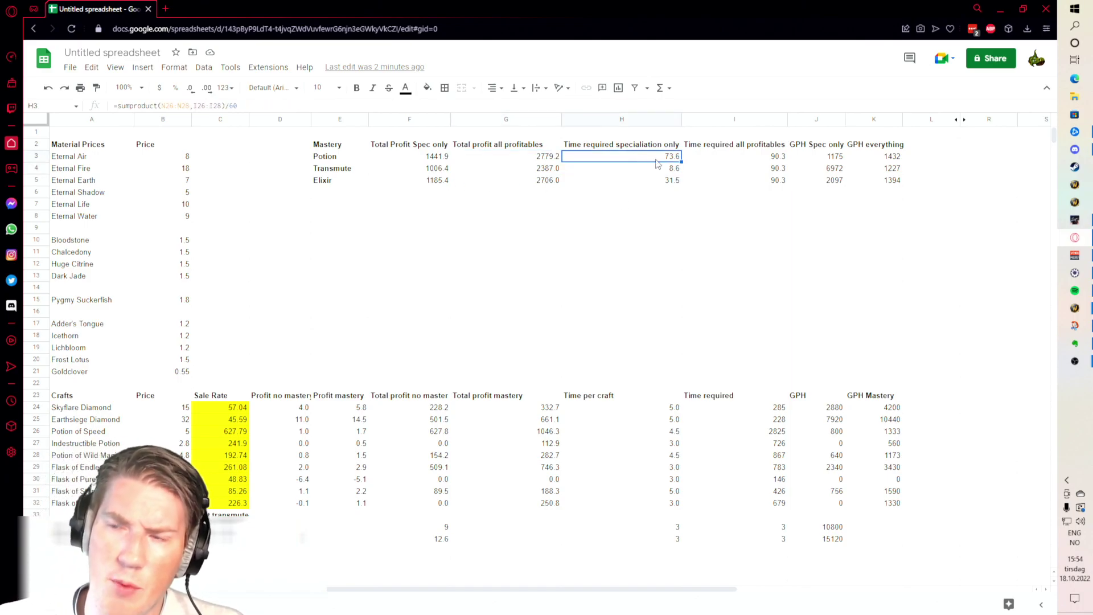
left_click(667, 169, "shift")
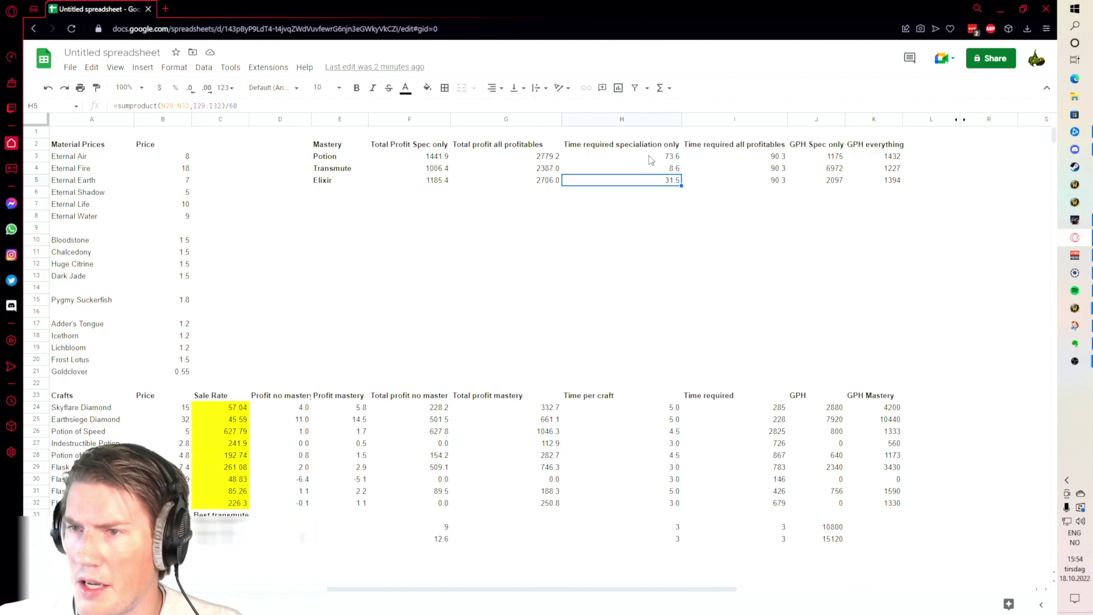
left_click(646, 181, "shift")
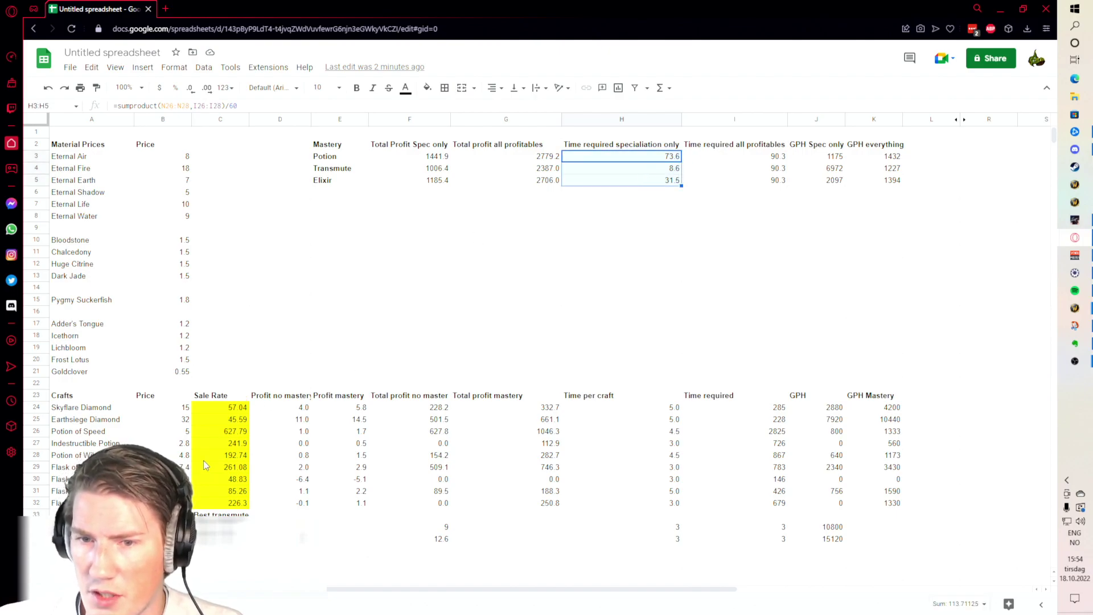
left_click(625, 156)
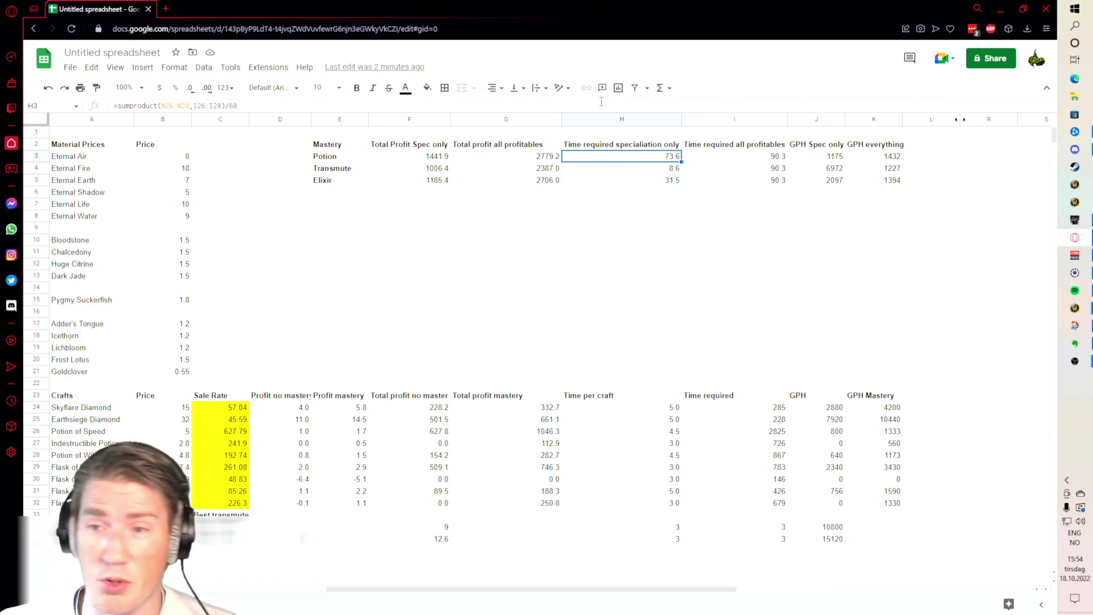
left_click(715, 237)
left_click(655, 157)
left_click(660, 168)
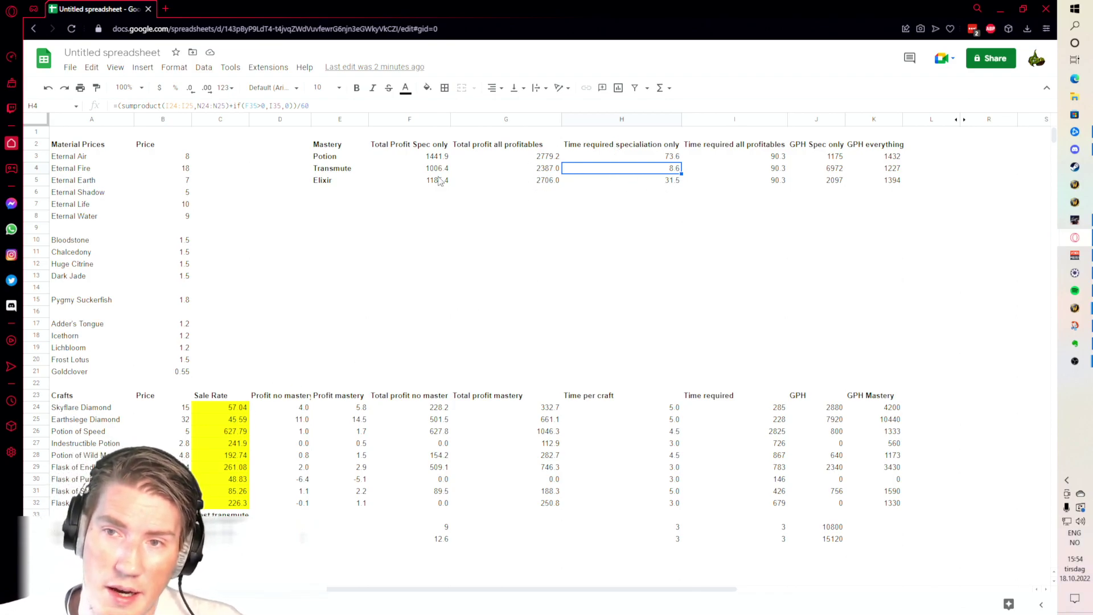
left_click(613, 181)
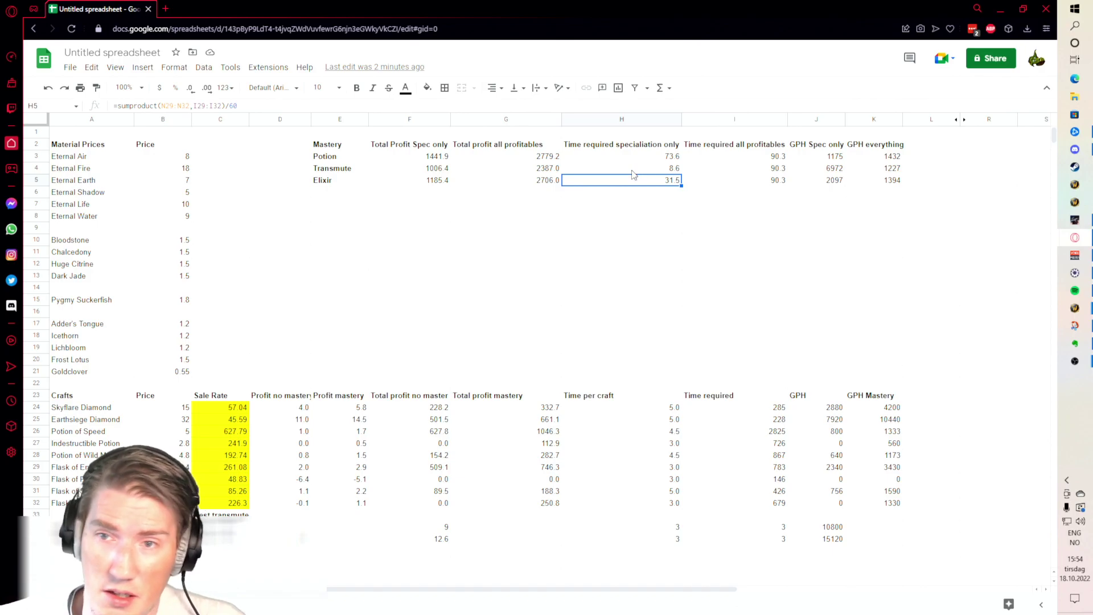
left_click(632, 170)
left_click(632, 183)
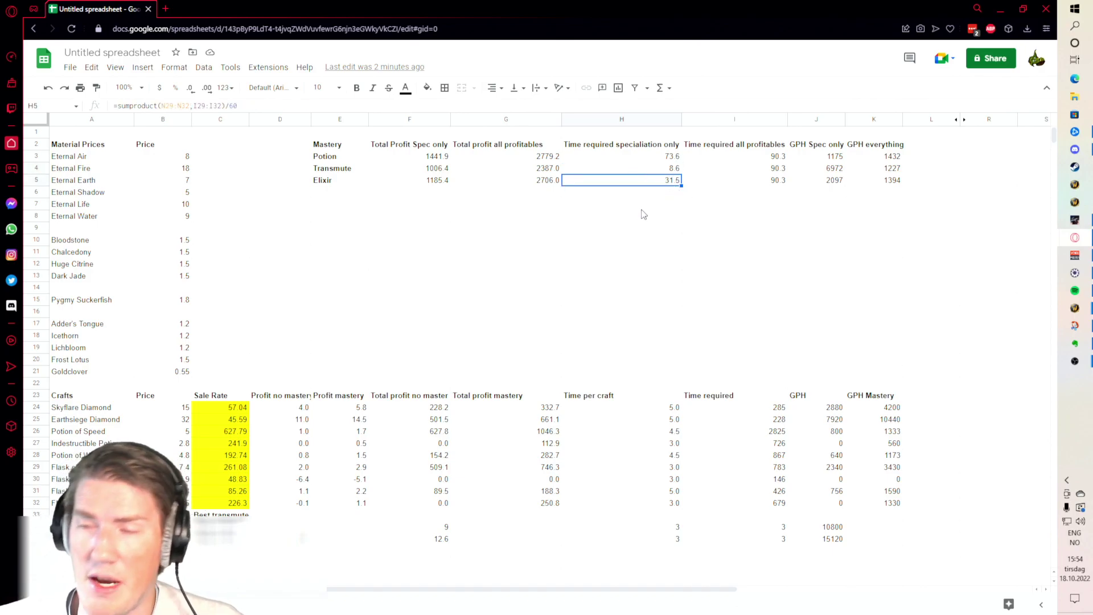
mouse_move(642, 156)
left_mouse_down()
mouse_move(646, 177)
mouse_move(649, 168)
left_mouse_up()
left_click_drag(835, 160, 890, 192)
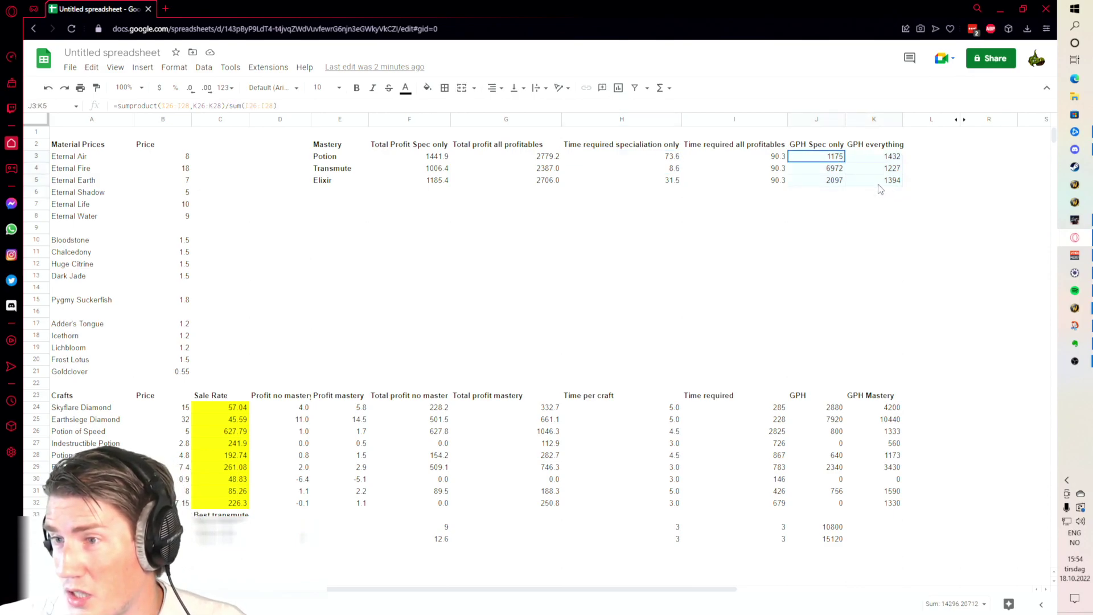
left_click(820, 218)
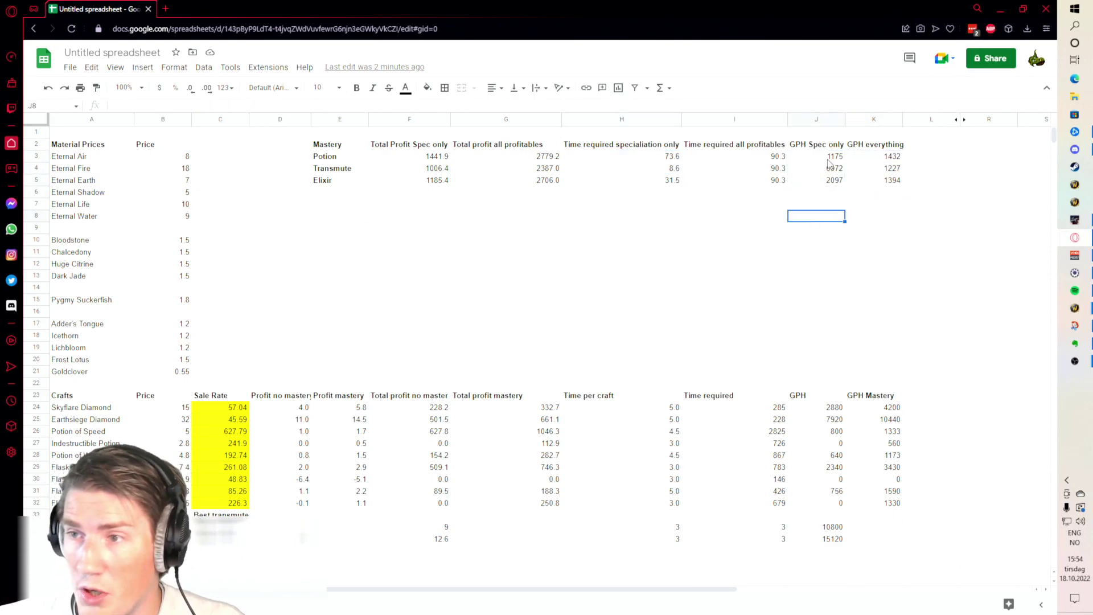
left_click_drag(829, 158, 831, 180)
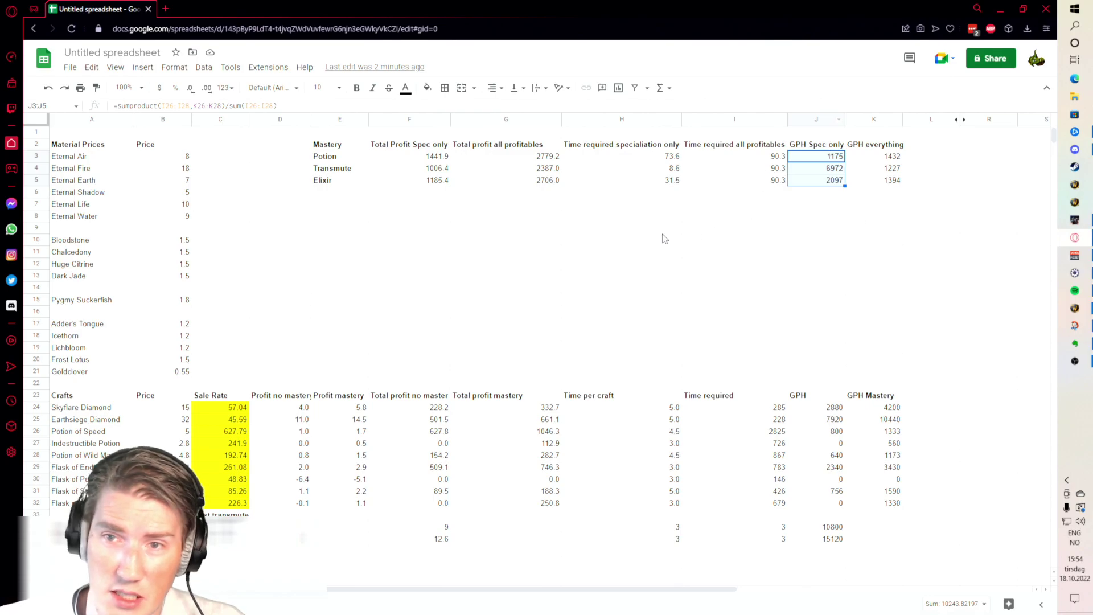
left_click(830, 172)
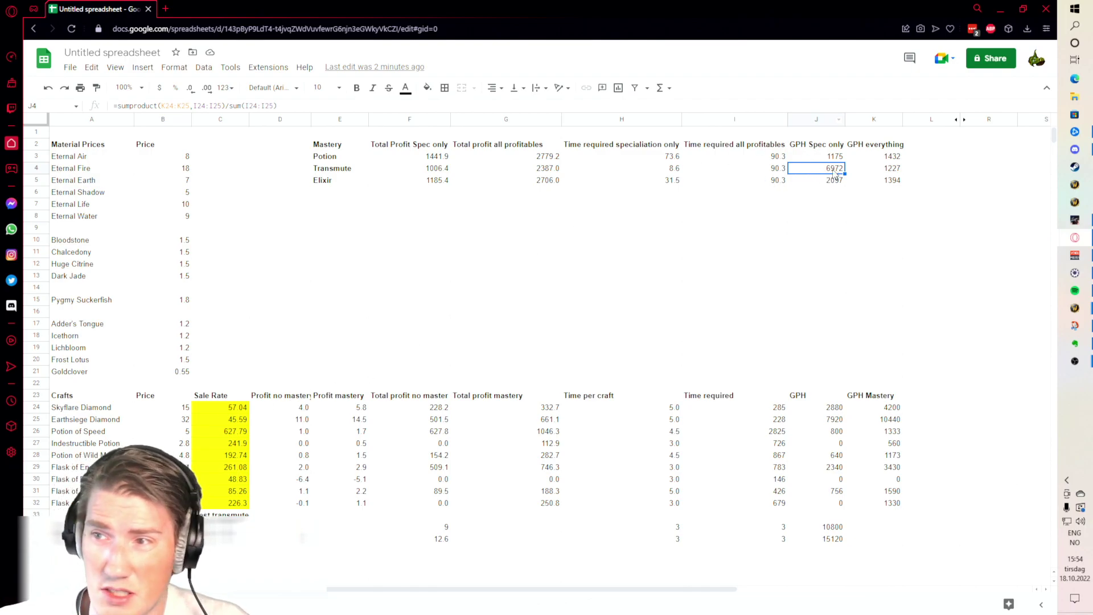
left_click(657, 171)
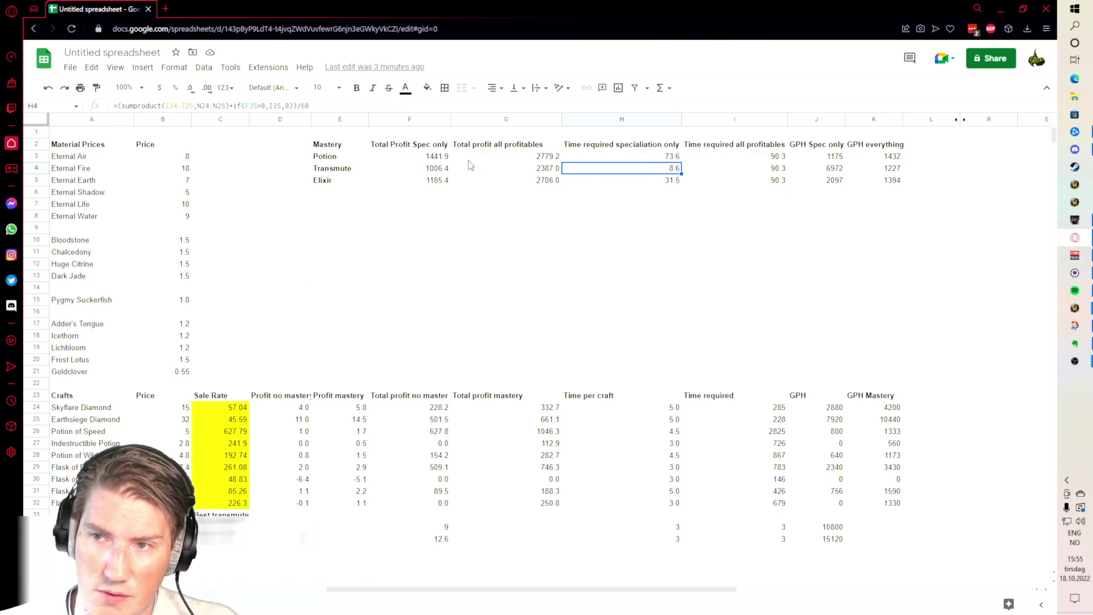
left_click(514, 172)
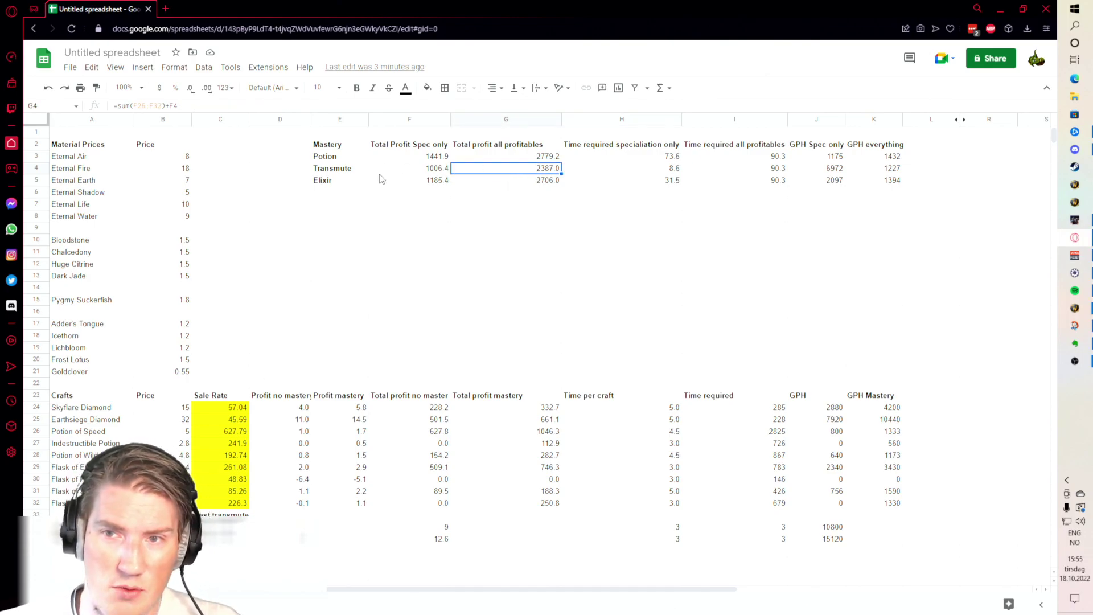
left_click(334, 171)
left_click(780, 167)
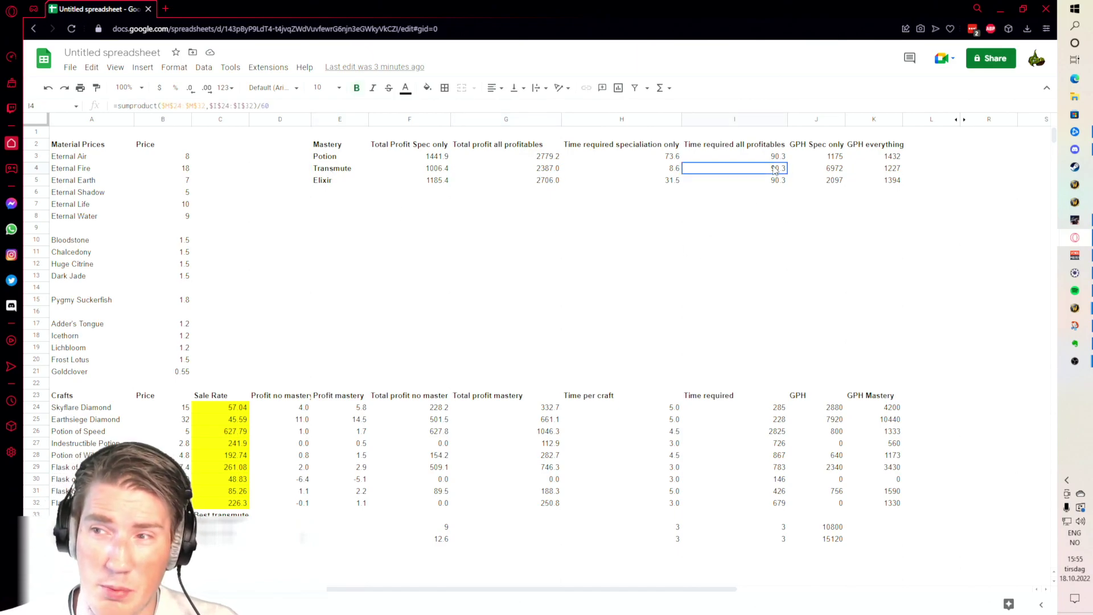
left_click(831, 162)
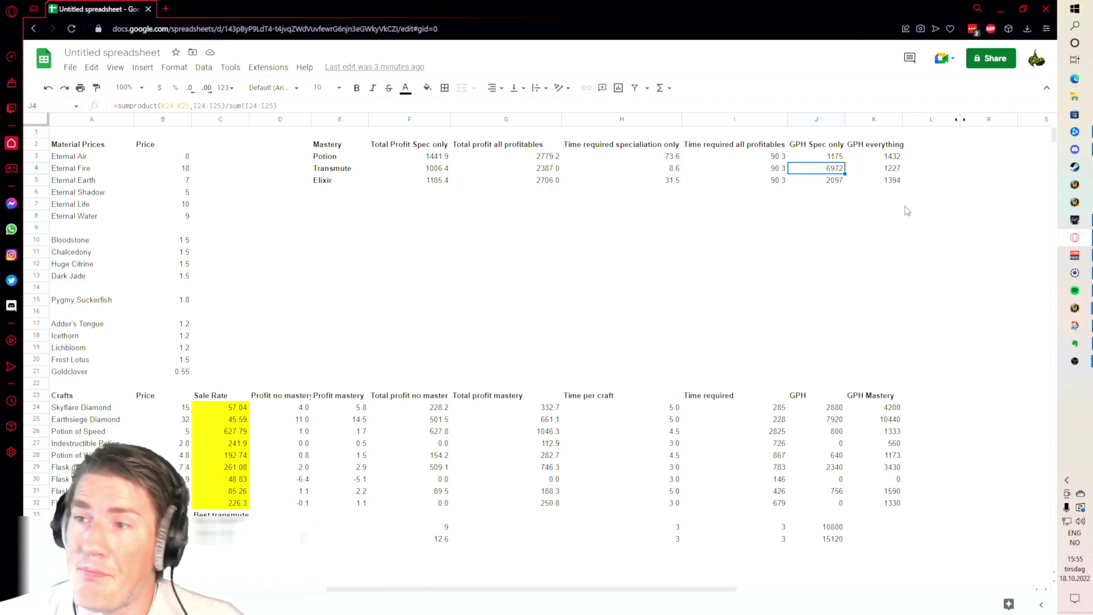
left_click(828, 182)
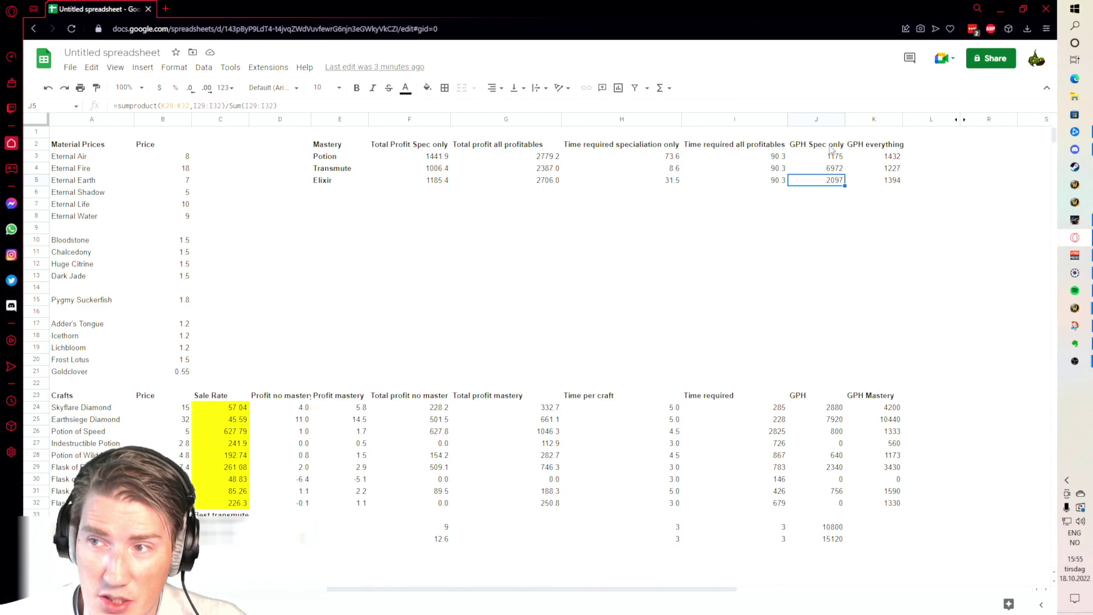
left_click(866, 157)
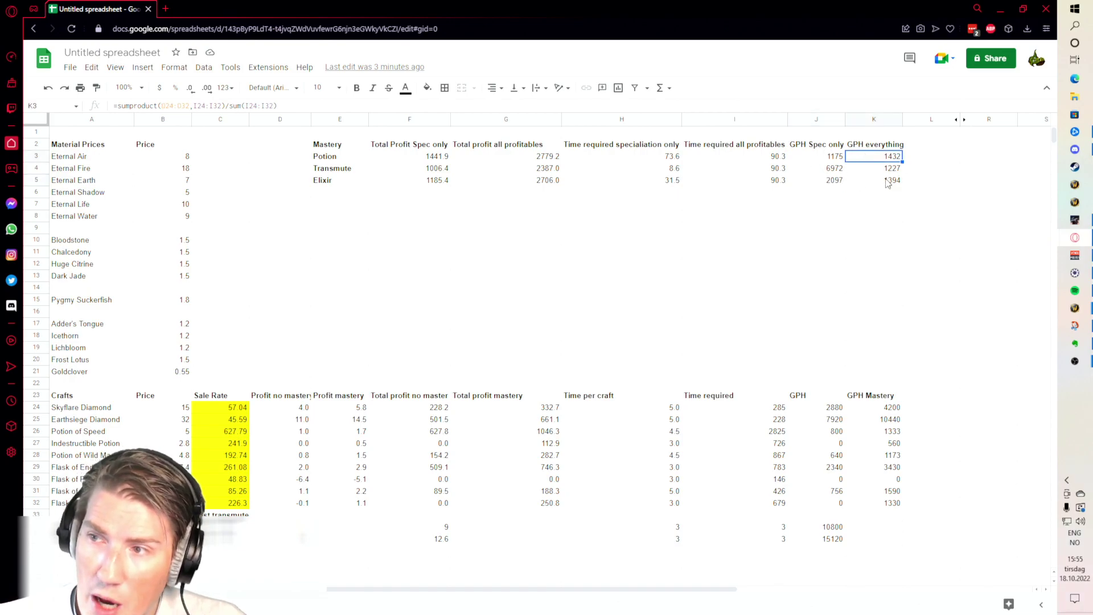
left_click_drag(879, 173, 880, 155)
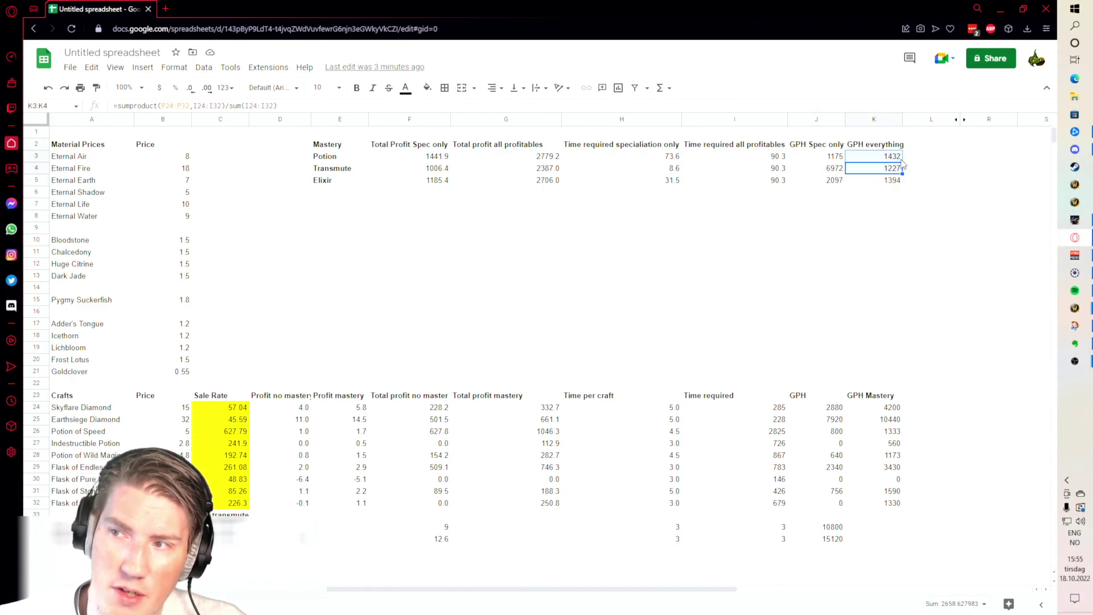
left_click_drag(774, 156, 774, 180)
left_click(882, 157)
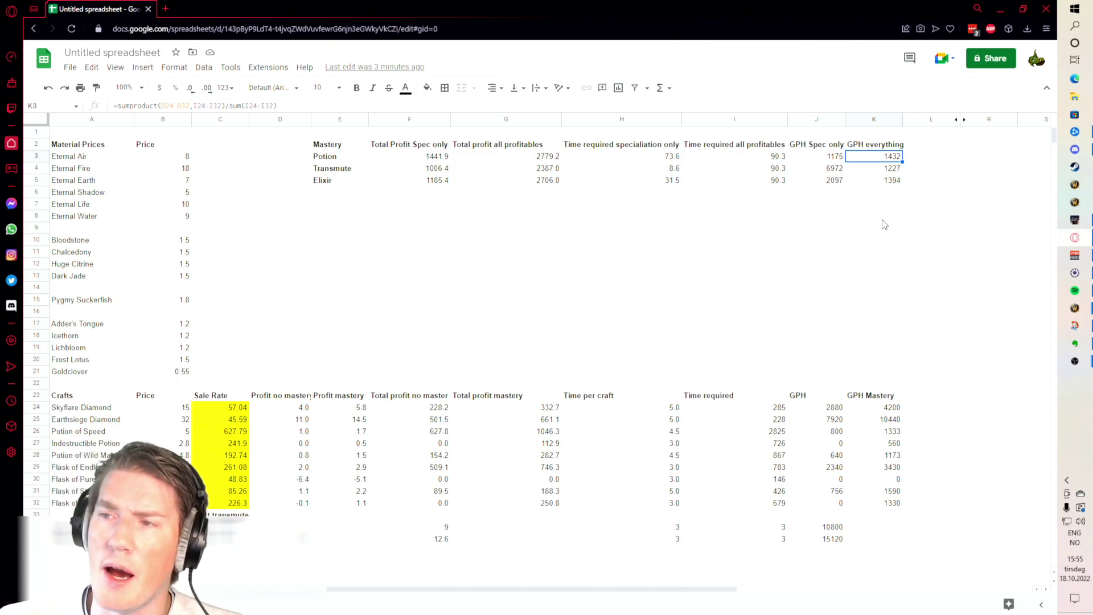
left_click(856, 217)
left_click(815, 169)
left_click(657, 169, "ctrl")
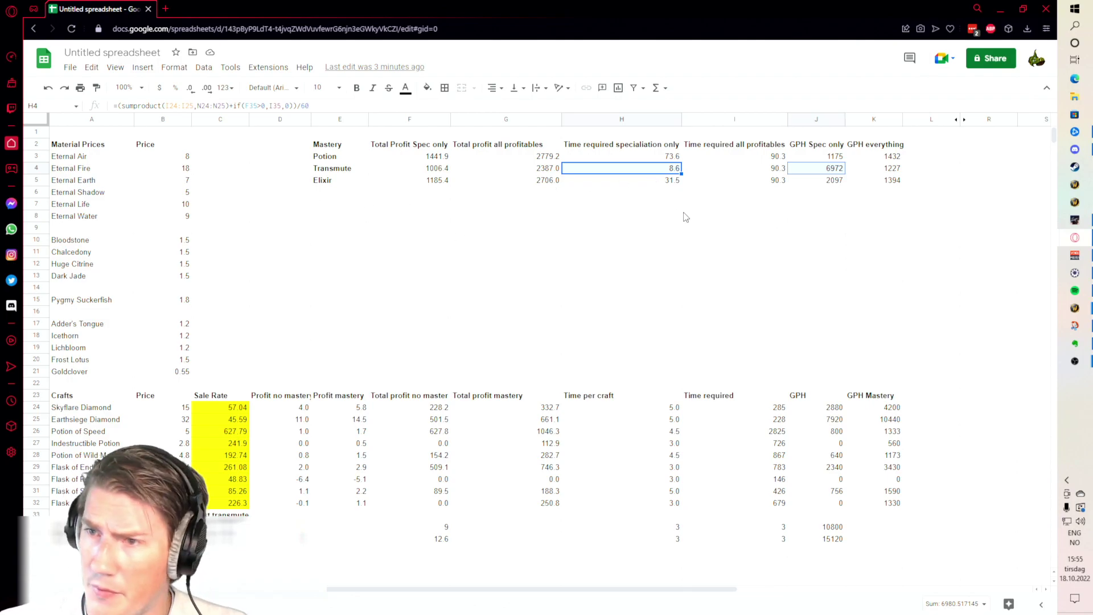
scroll(704, 217, "down", 1)
scroll(693, 221, "up", 1)
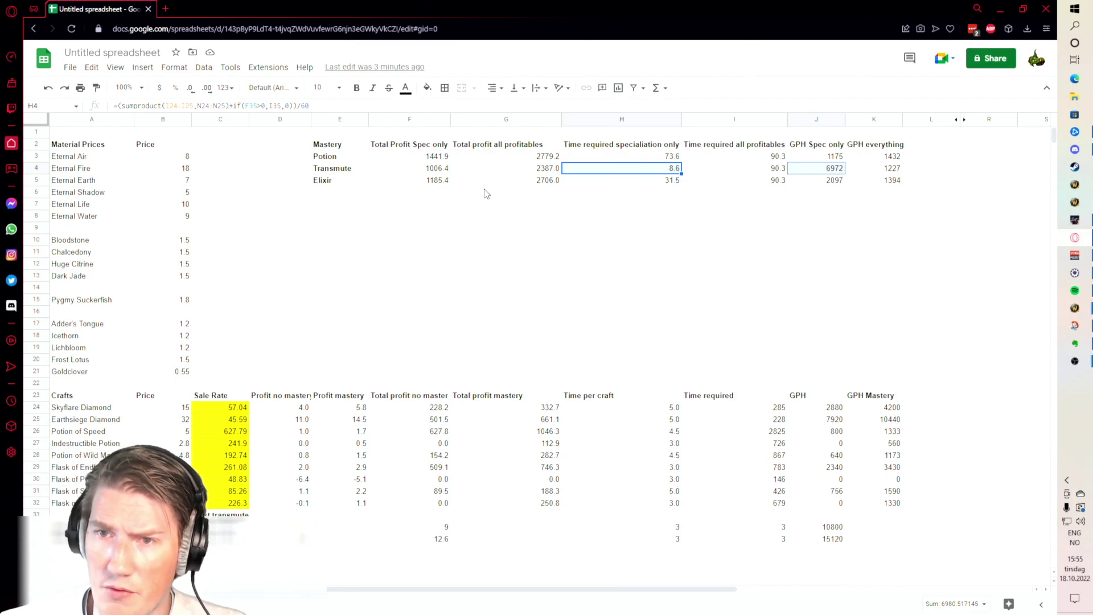
left_click(675, 228)
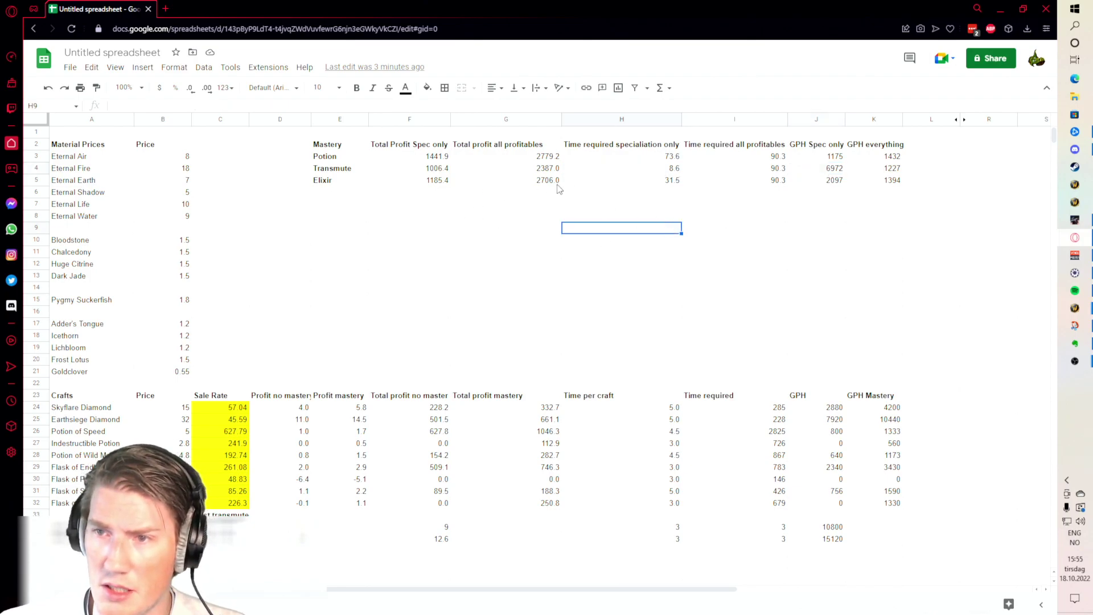
left_click(643, 168)
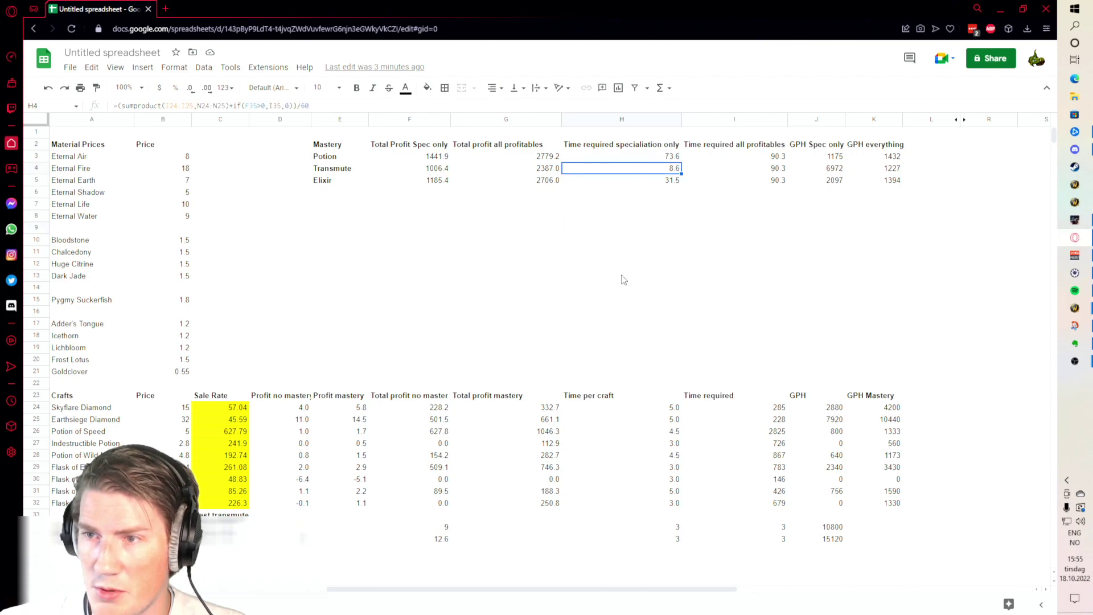
left_click(499, 239)
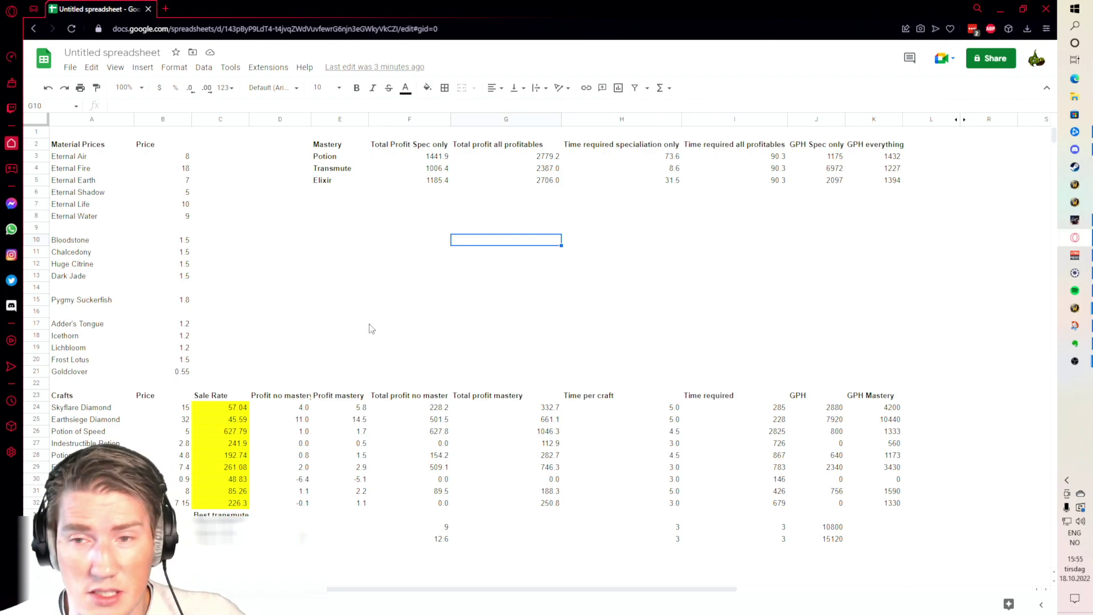
left_click(554, 195)
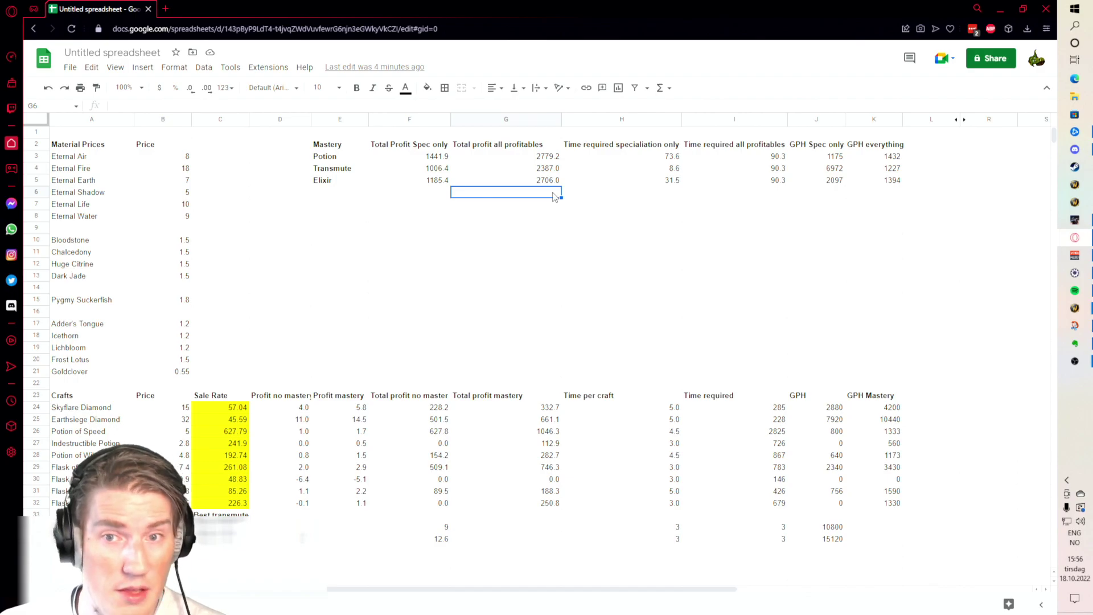
left_click(438, 170)
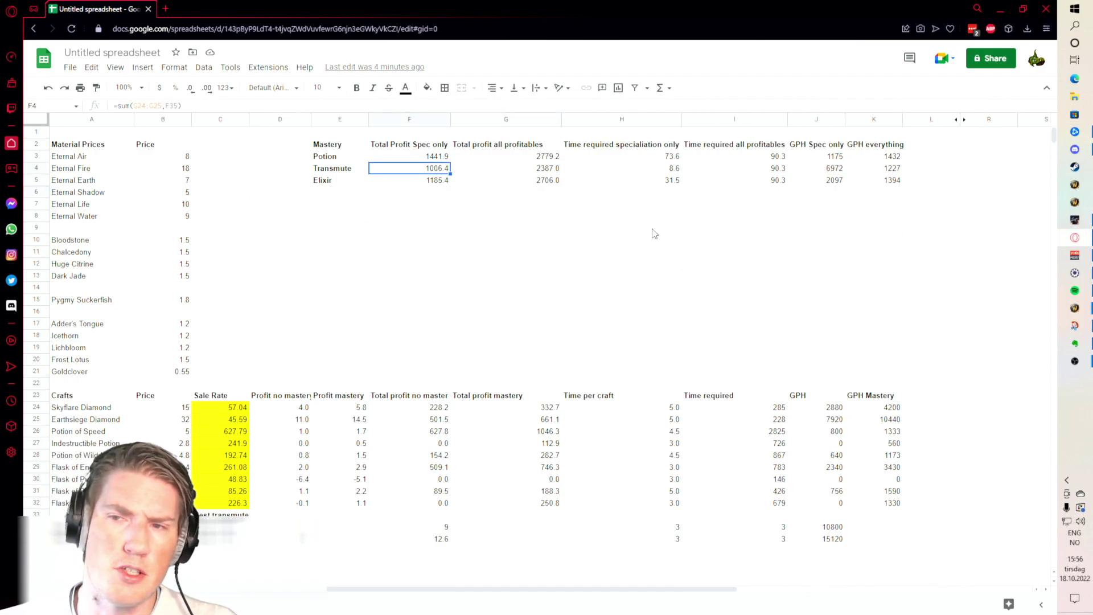
left_click(753, 172)
left_click(669, 171)
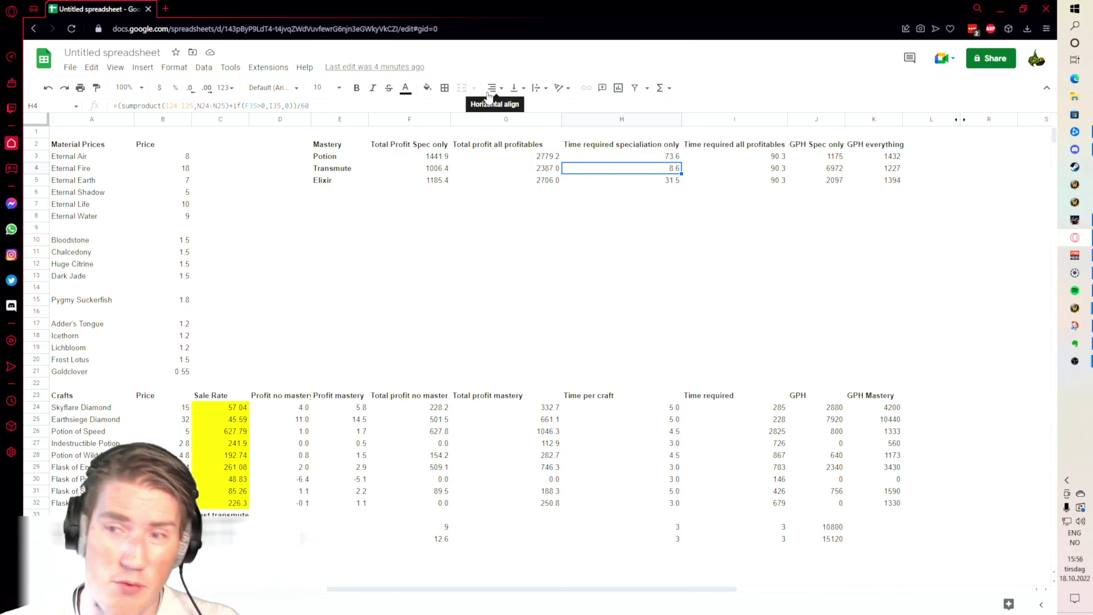
left_click(336, 162)
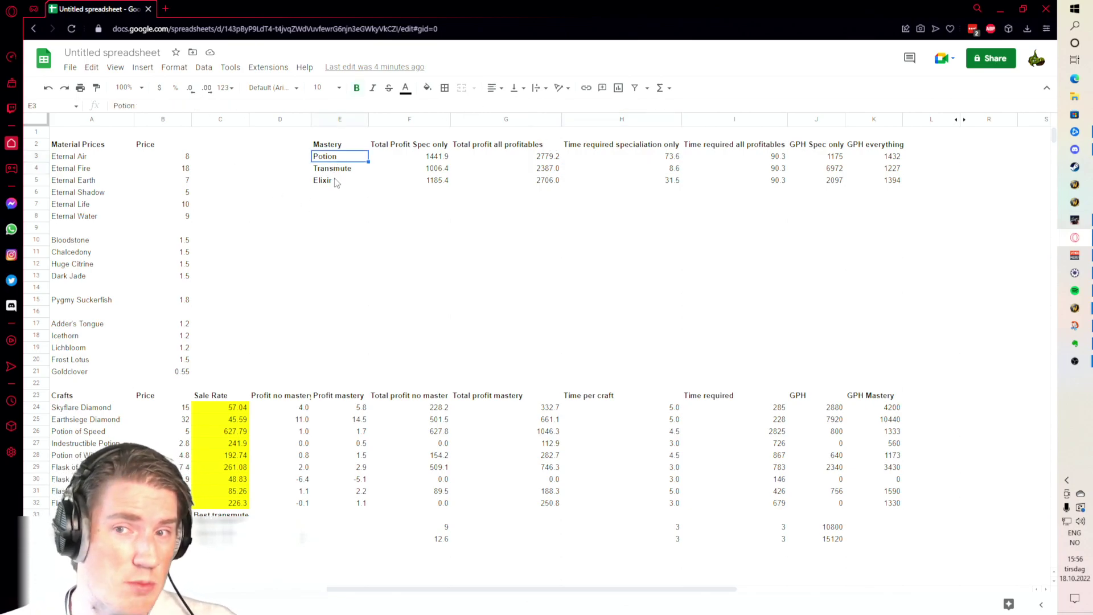
key("Down")
key("Down")
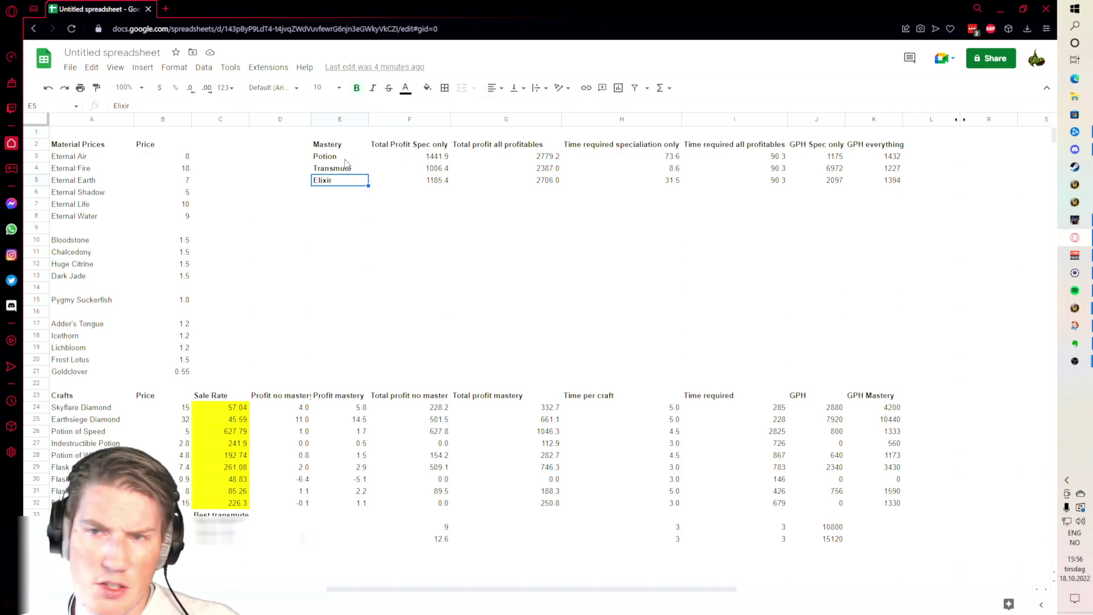
left_click(351, 162)
left_click(352, 182)
left_click(354, 158, "ctrl")
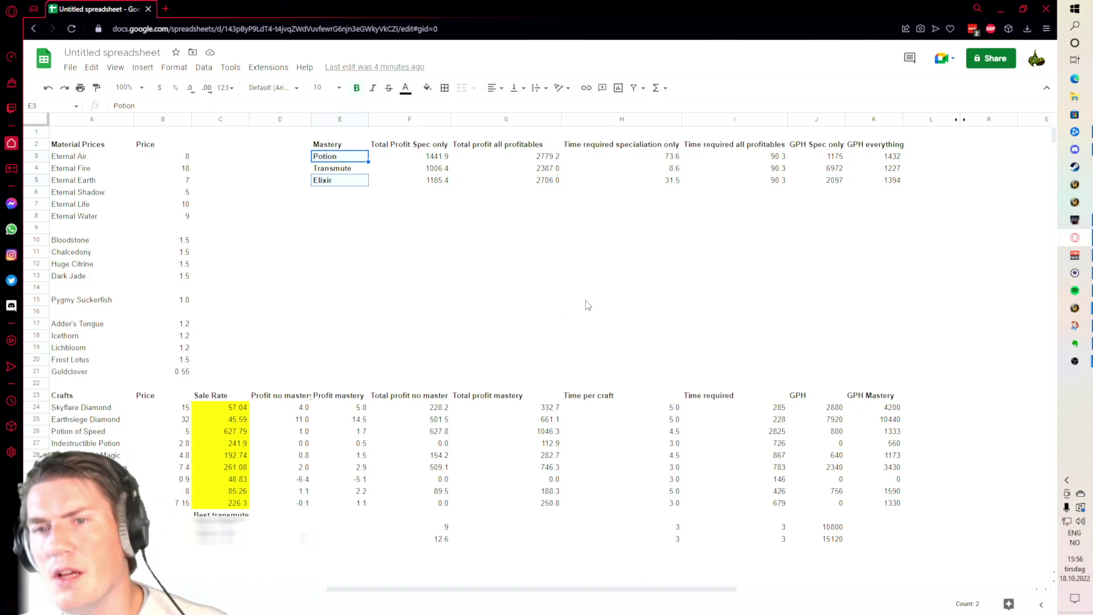
left_click(621, 267)
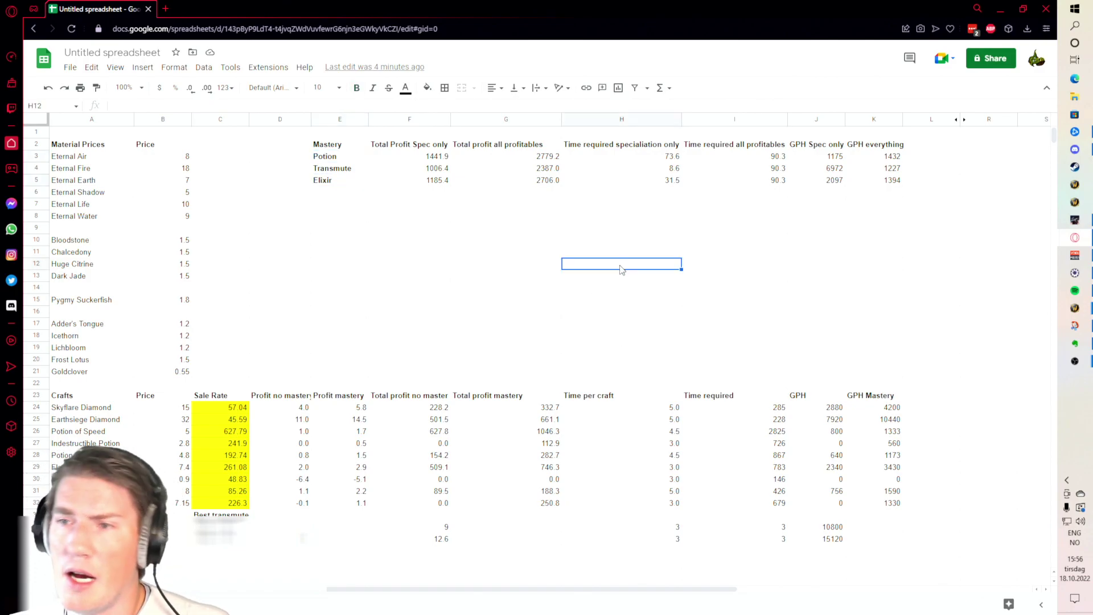
left_click(654, 160)
left_click(654, 171)
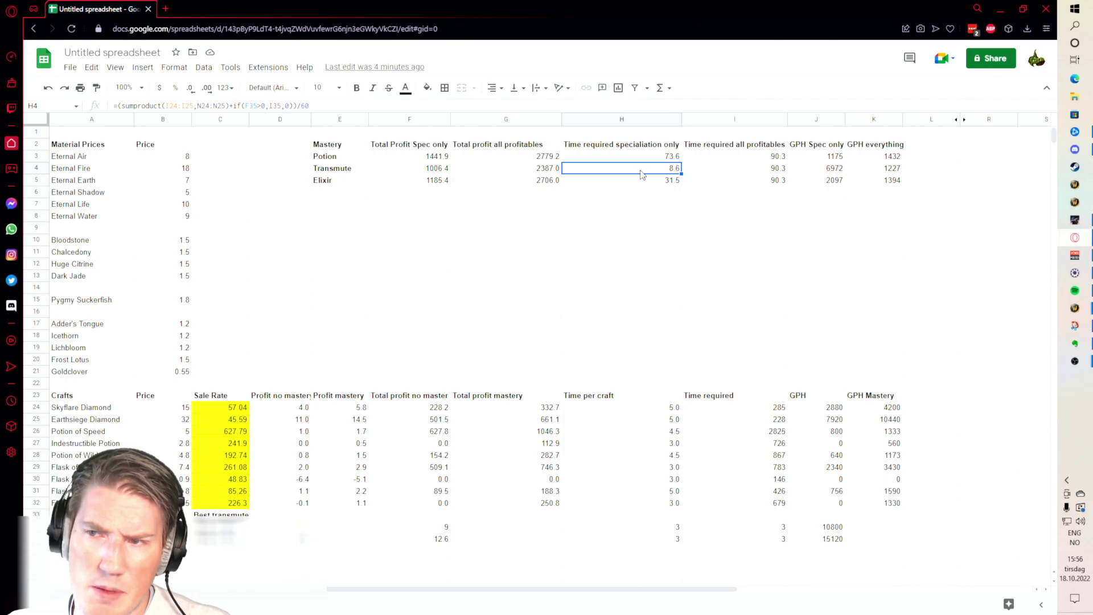
left_click_drag(660, 161, 656, 183)
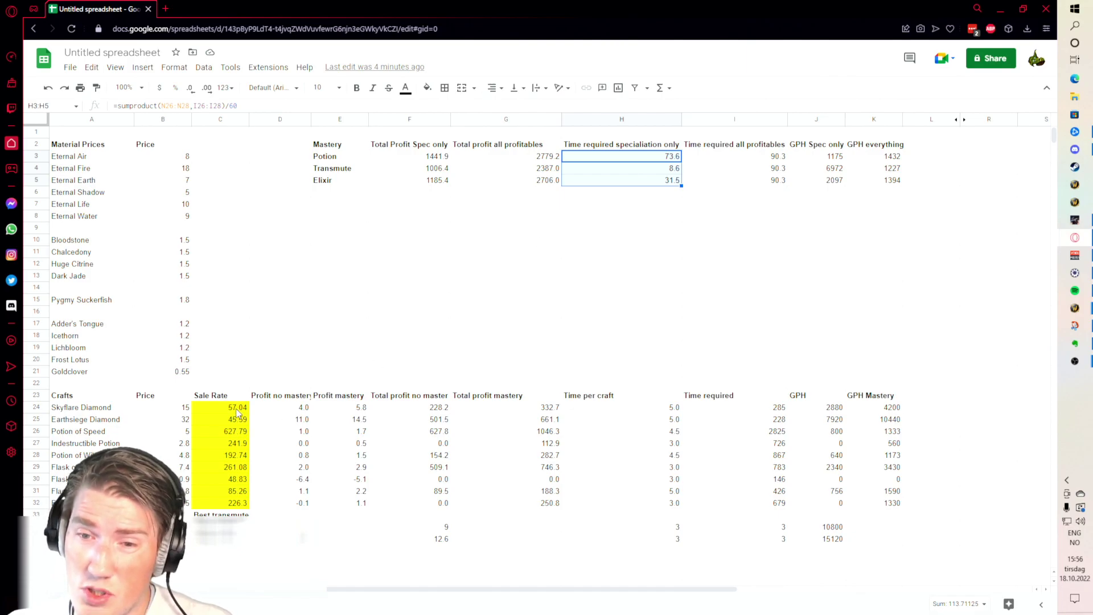
left_click_drag(236, 408, 234, 507)
left_click(364, 313)
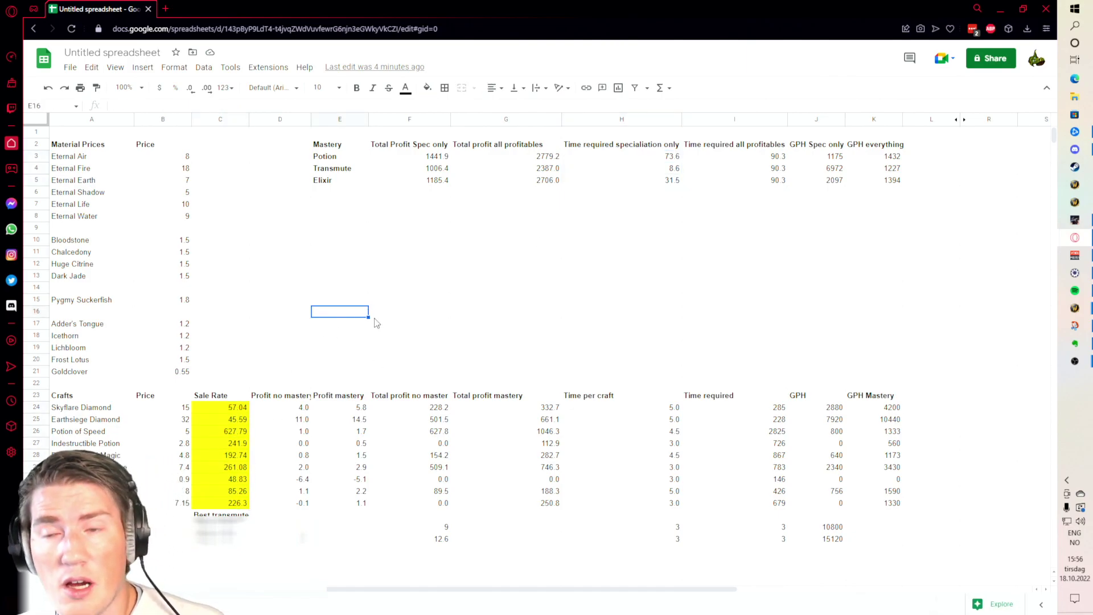
left_click(439, 156)
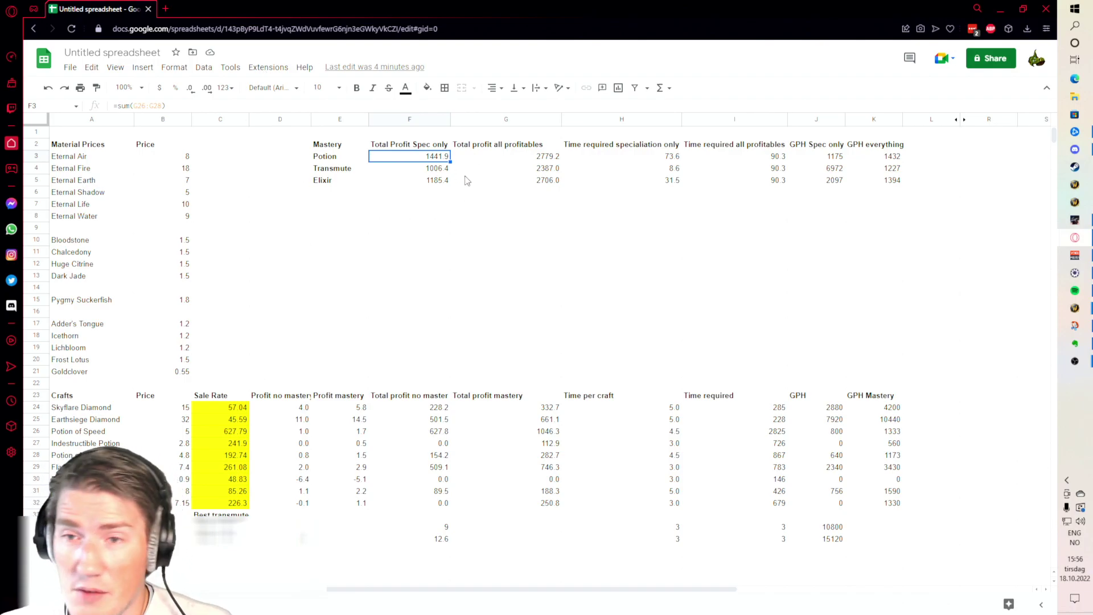
left_click(647, 171)
left_click(385, 169)
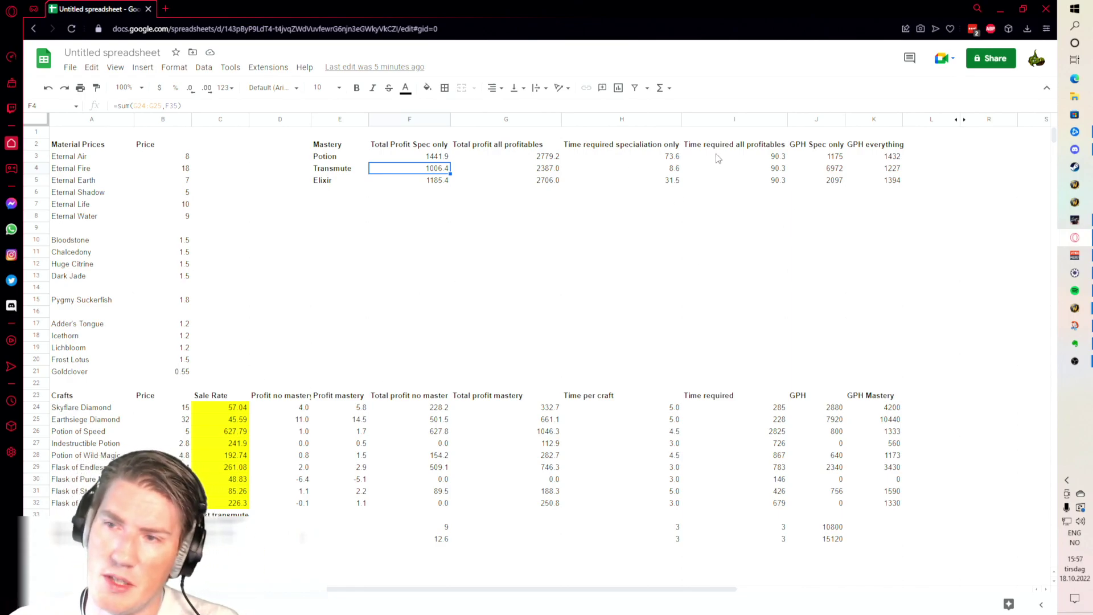
left_click(528, 159)
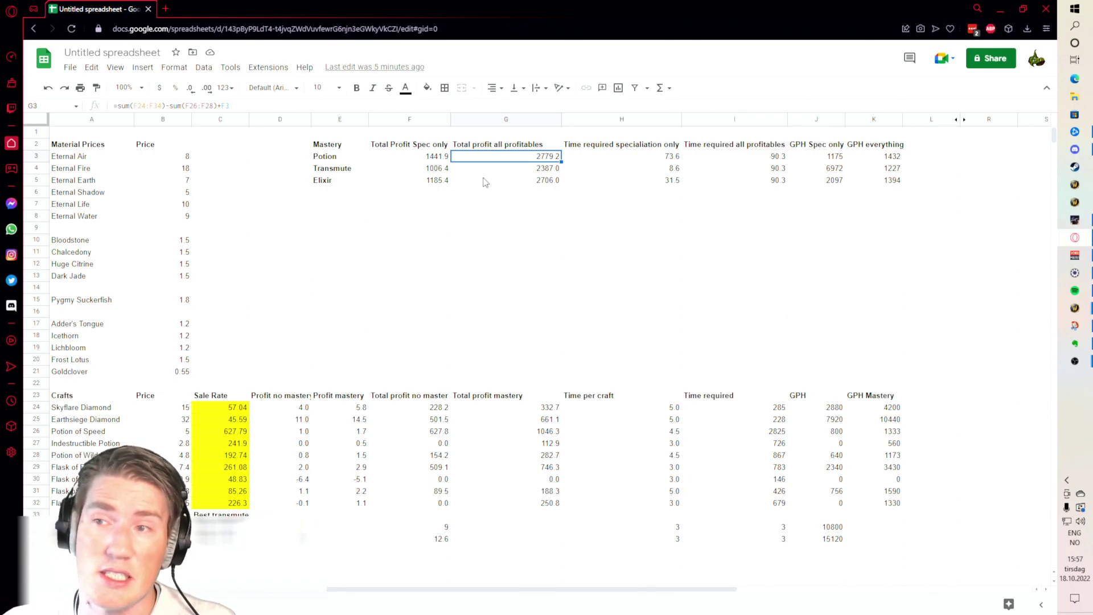
left_click(783, 227)
left_click(644, 171)
left_click(436, 169, "ctrl")
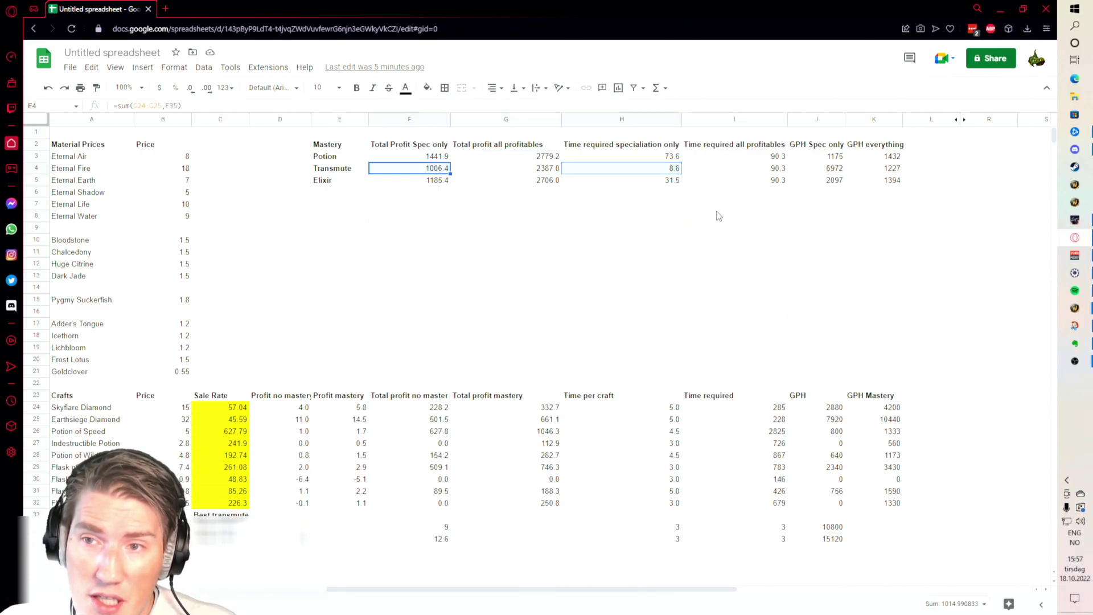
left_click_drag(652, 168, 652, 156)
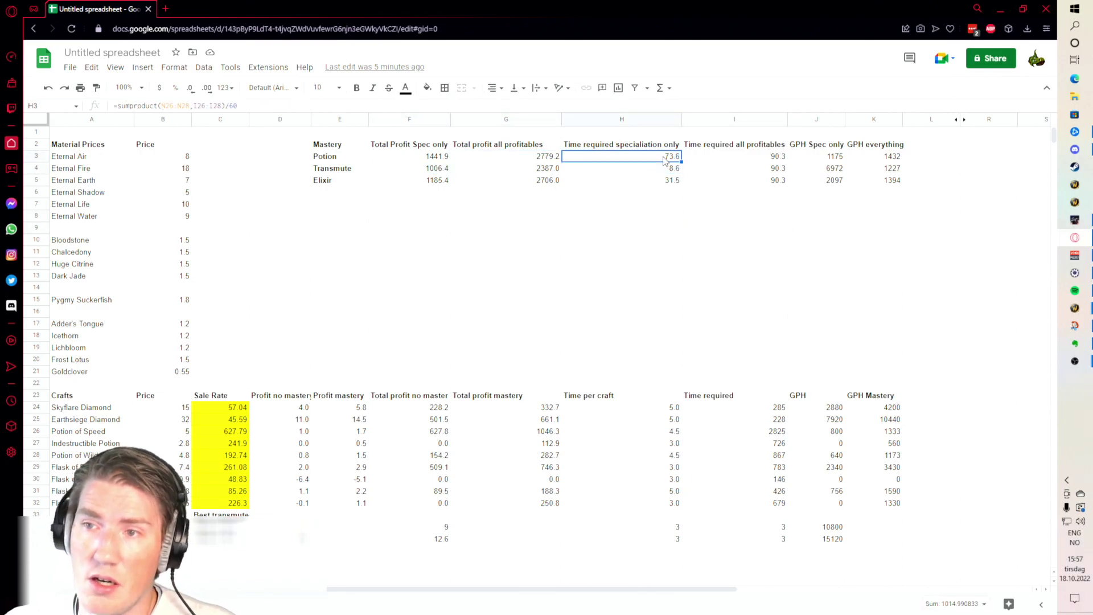
left_click(410, 144)
left_click(620, 144, "ctrl")
left_click(621, 156, "shift")
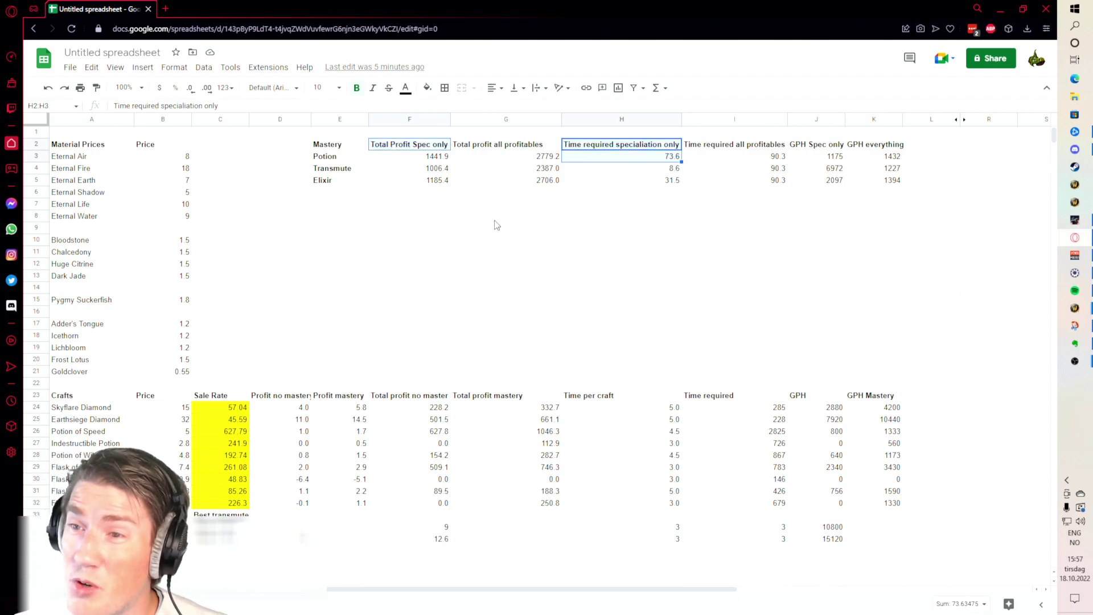
left_click(647, 181)
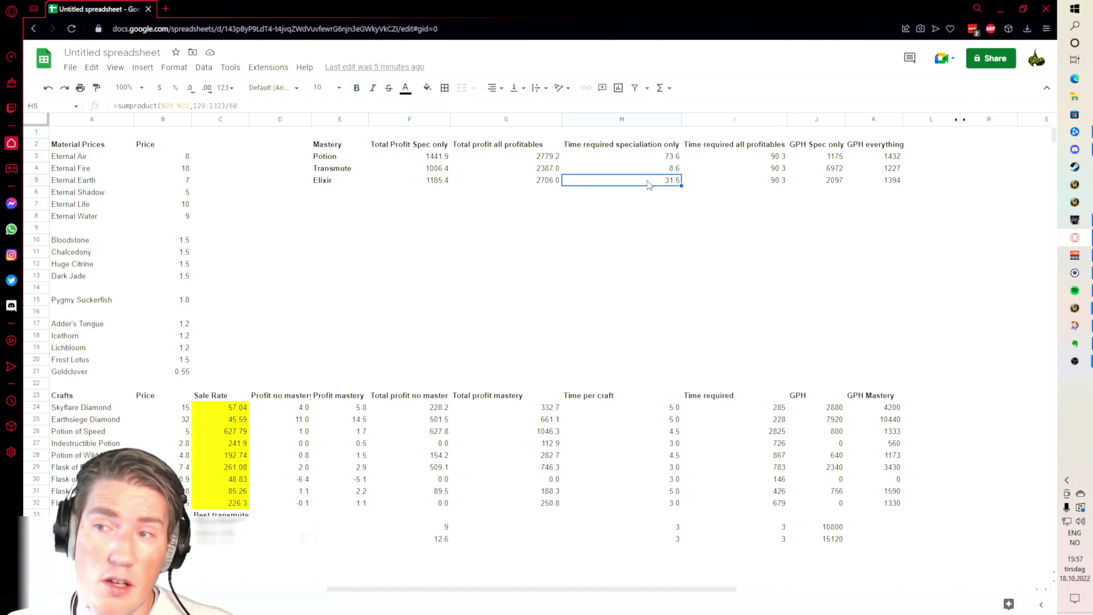
left_click(644, 146)
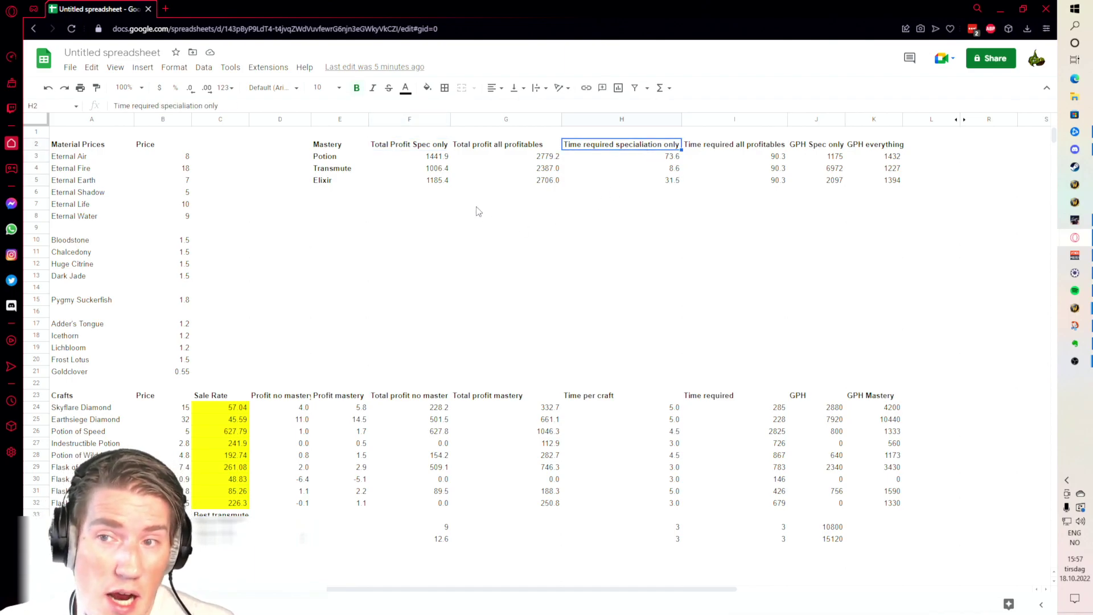
left_click(407, 147)
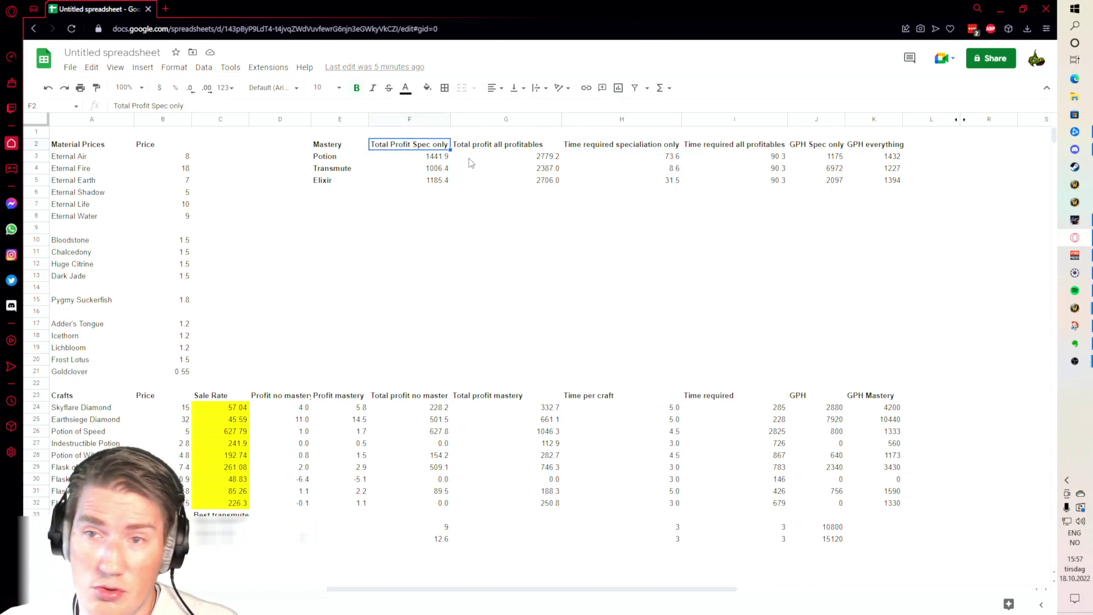
left_click(626, 146)
left_click(650, 160)
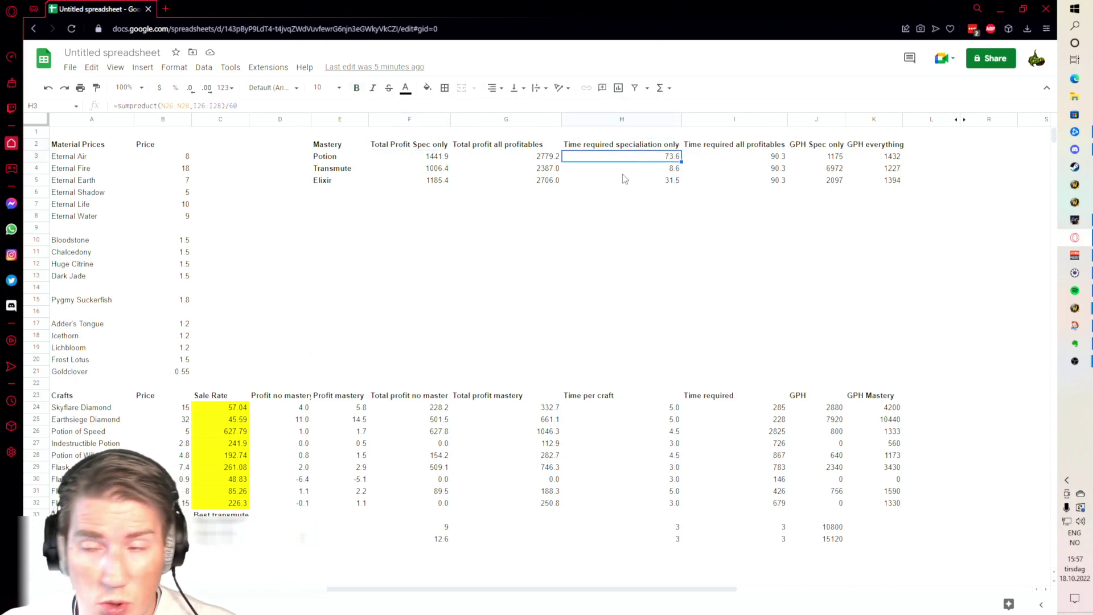
left_click(395, 169)
left_click(408, 145)
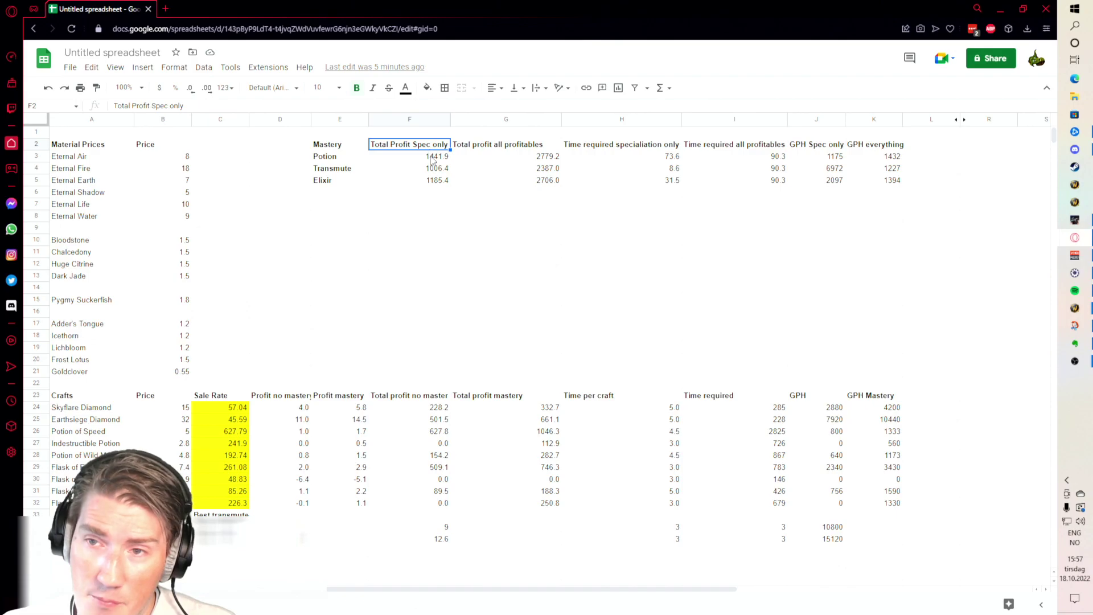
left_click(424, 157)
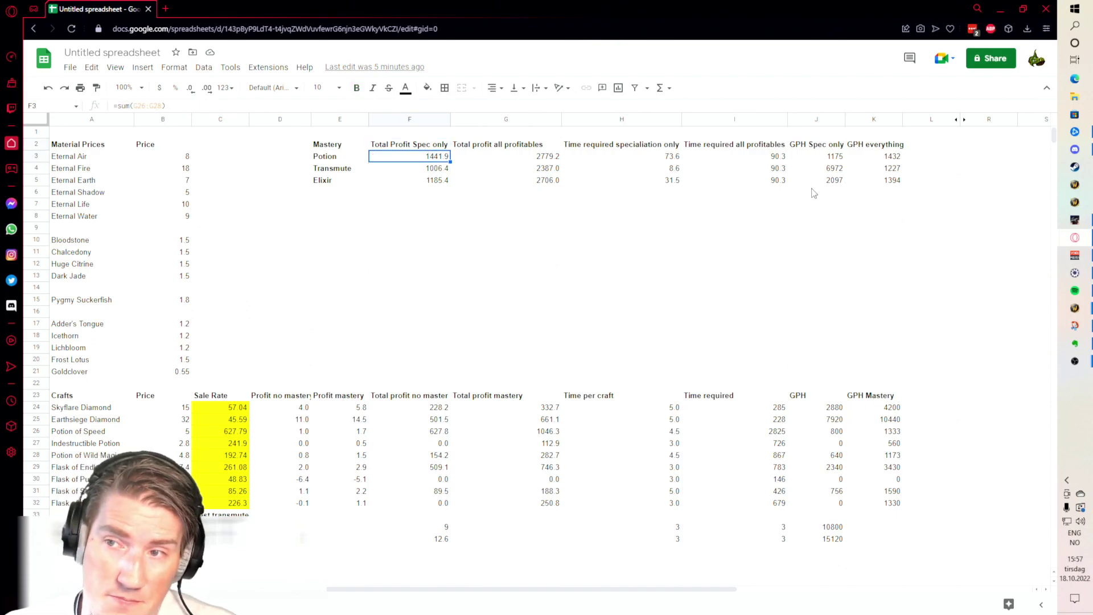
left_click(653, 160)
left_click(640, 168)
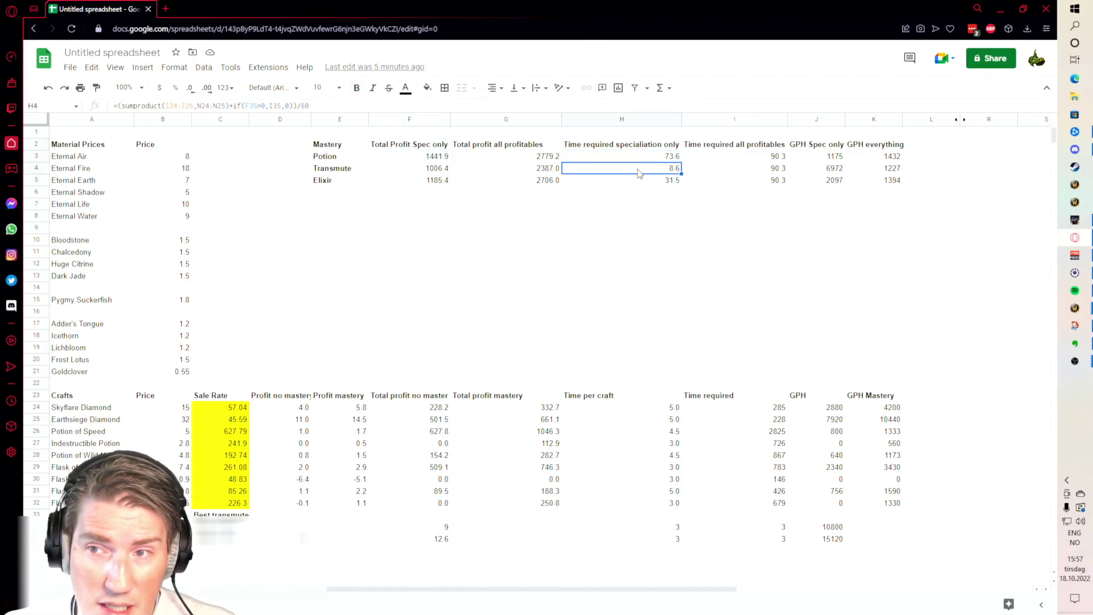
left_click(435, 170)
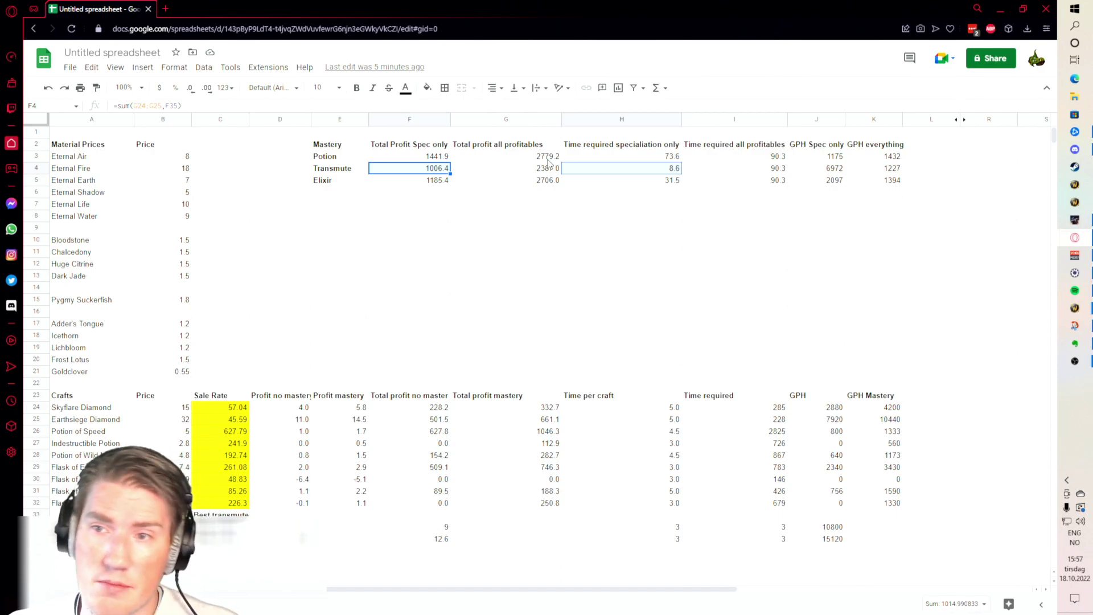
key("Up")
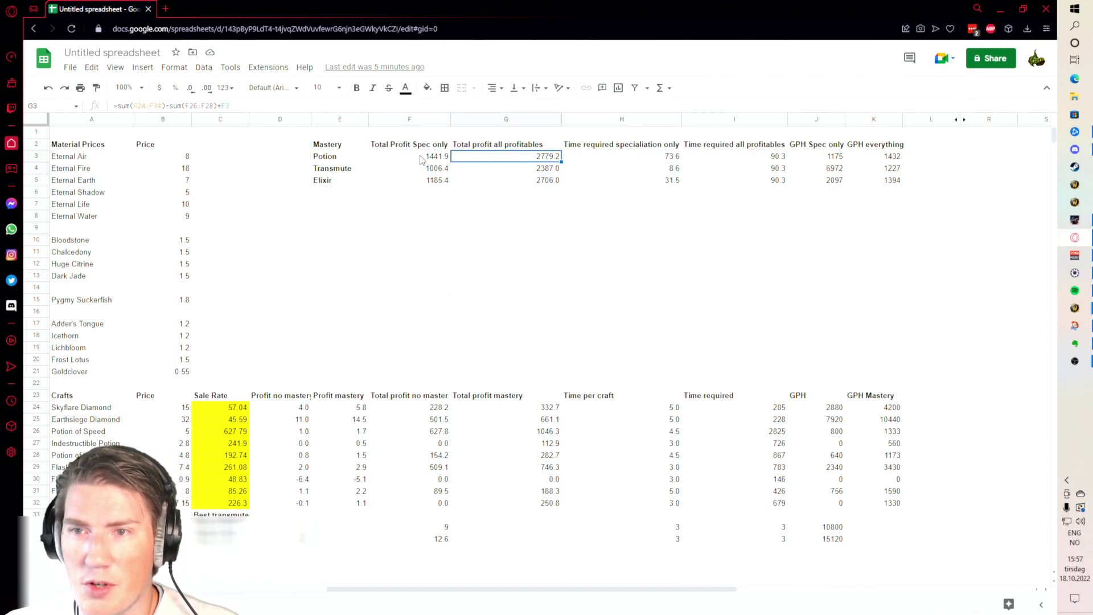
key("shift+Right")
key("Down")
left_click(628, 170)
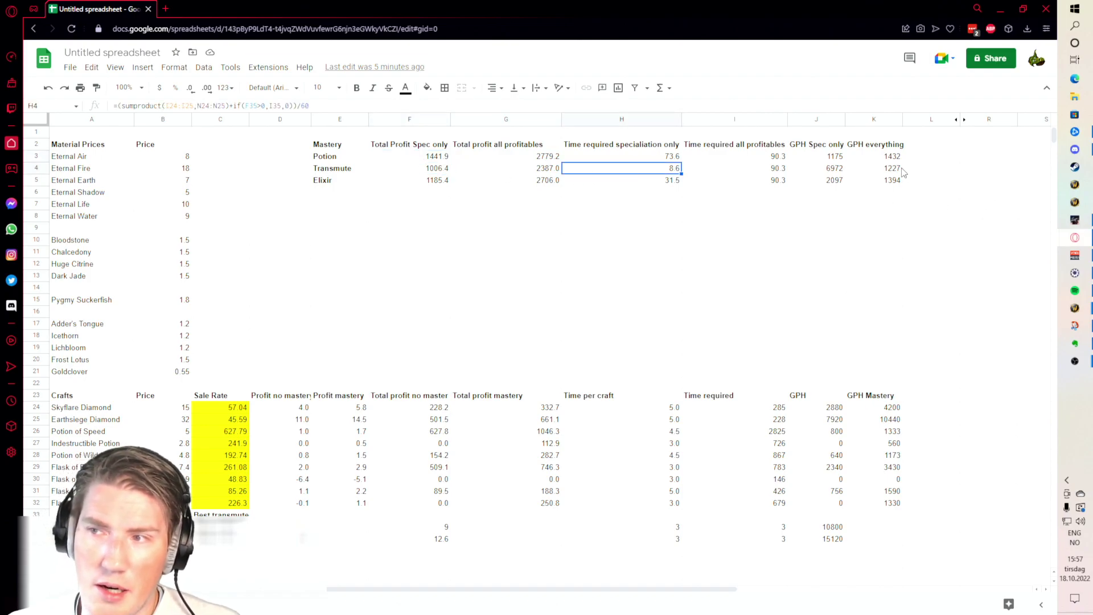
key("Right")
key("Right")
key("Right")
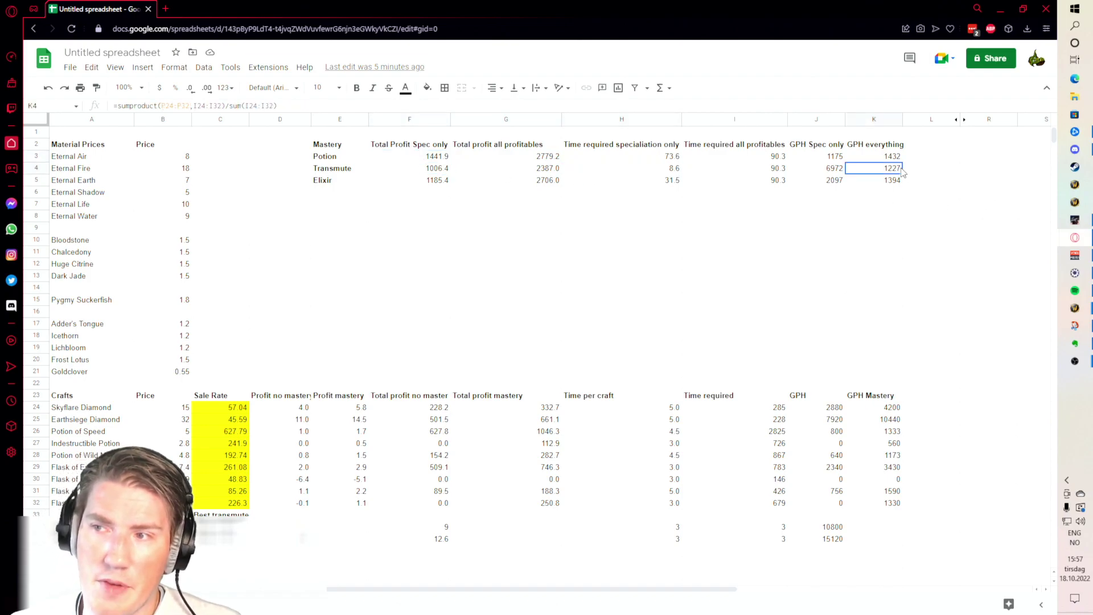
left_click(578, 171)
left_click(412, 169)
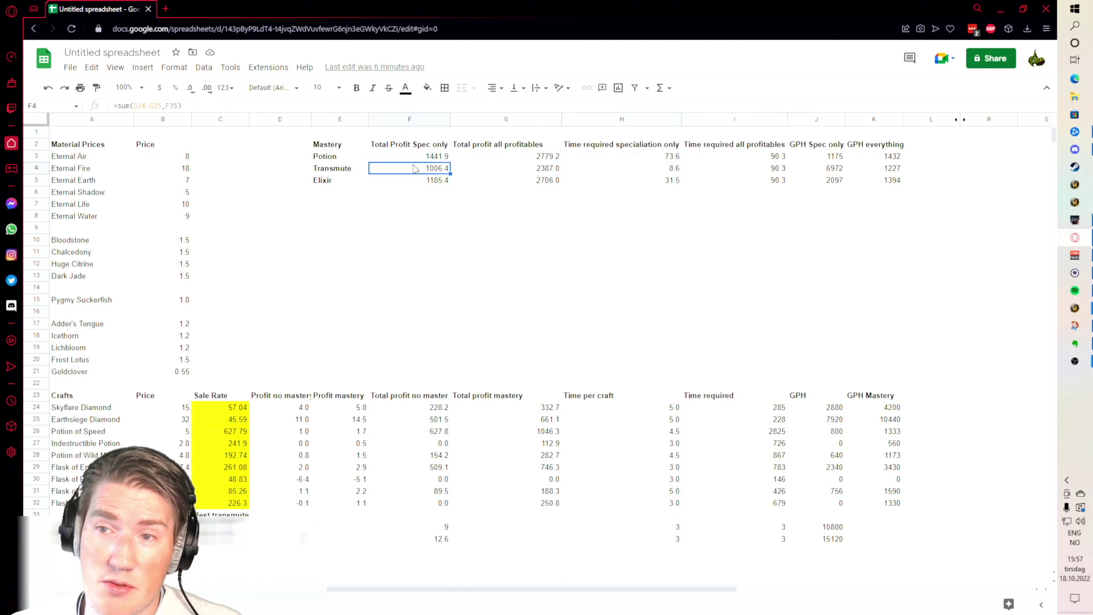
left_click(449, 181)
left_click(632, 181)
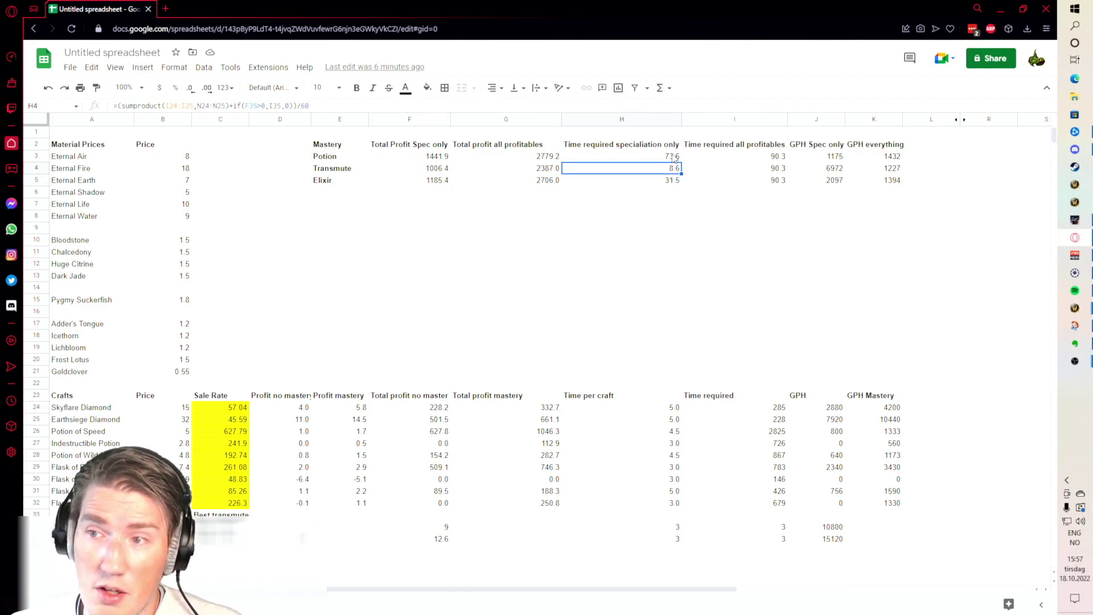
left_click(649, 157)
left_click(596, 181)
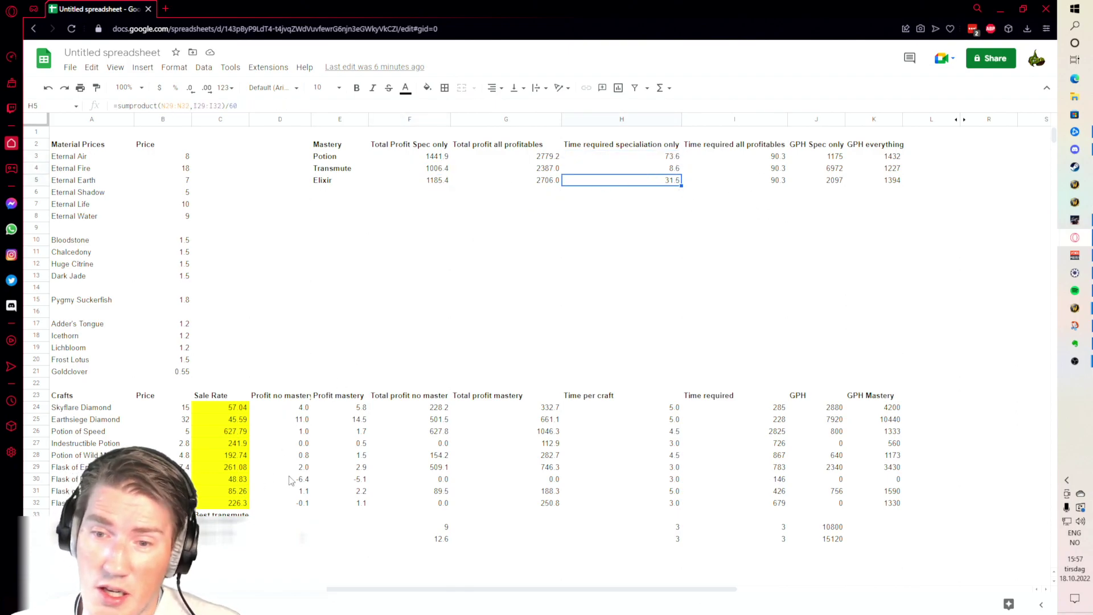
left_click(336, 481)
left_click(222, 467)
left_click(224, 503, "ctrl")
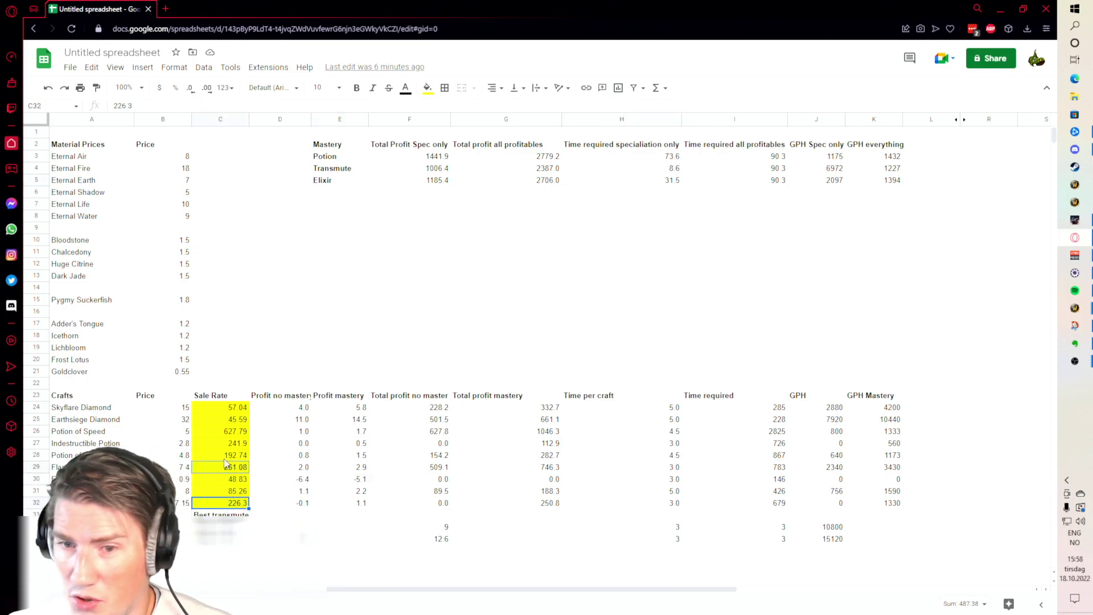
left_click(243, 493)
left_click(242, 502)
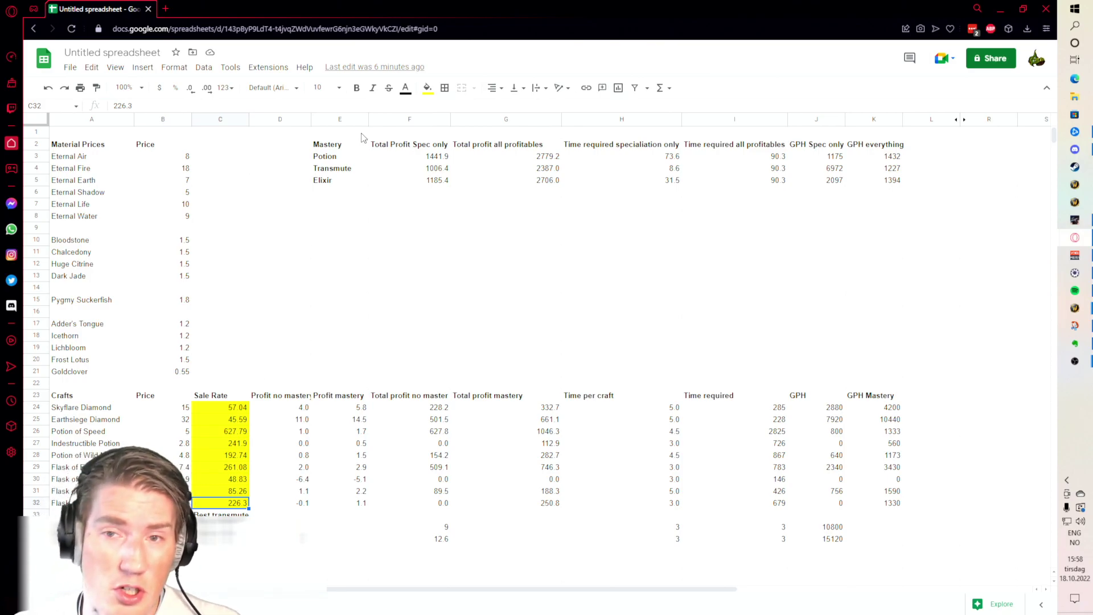
left_click_drag(160, 144, 163, 491)
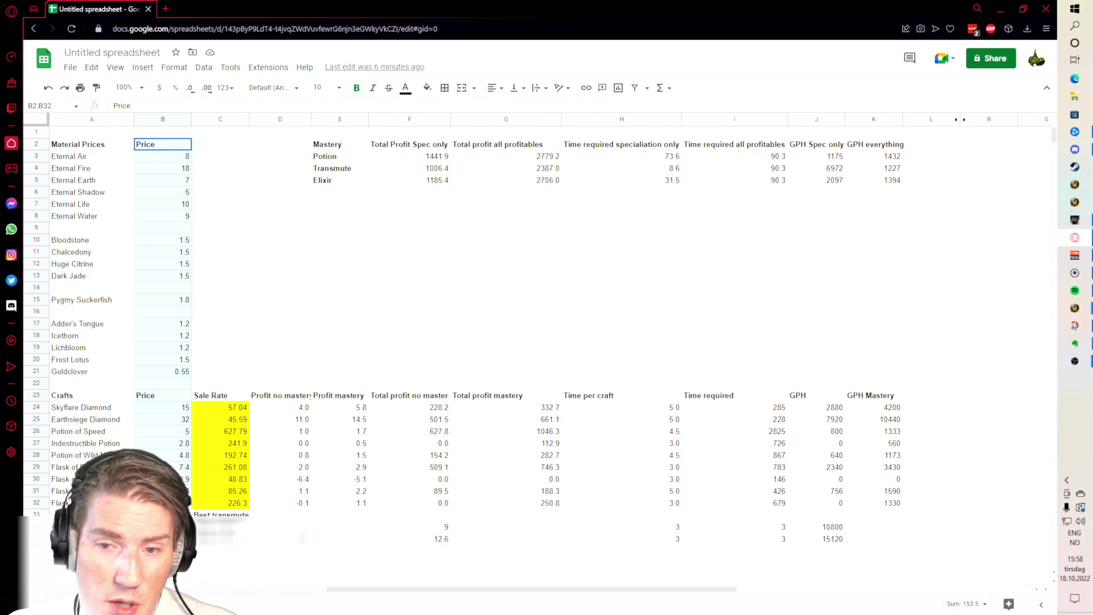
left_click(454, 323)
left_click(399, 158)
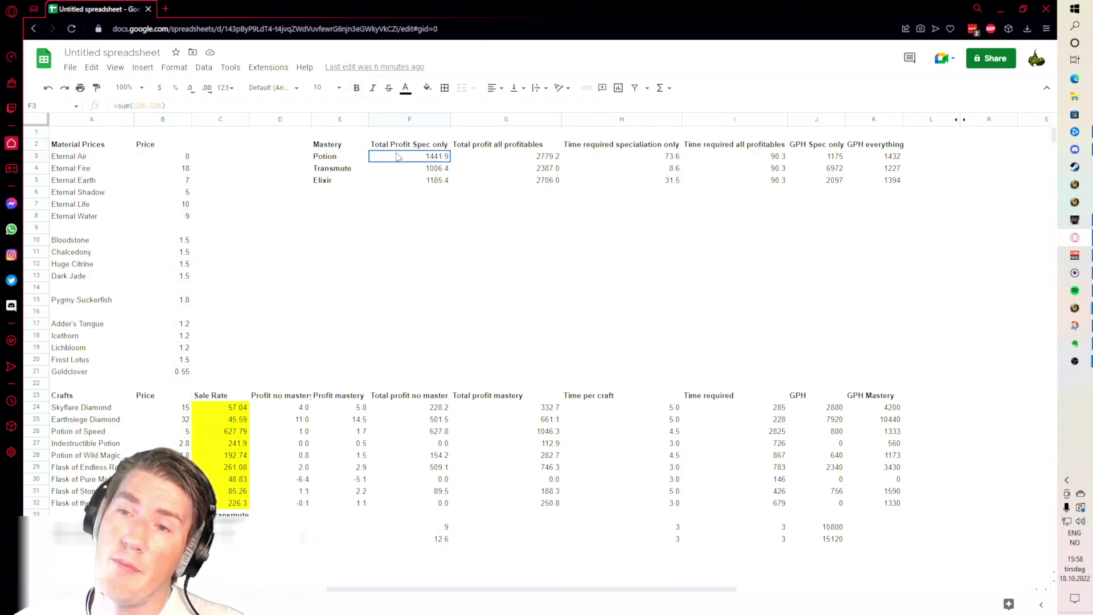
left_click(611, 171)
left_click(766, 171)
left_click(503, 160)
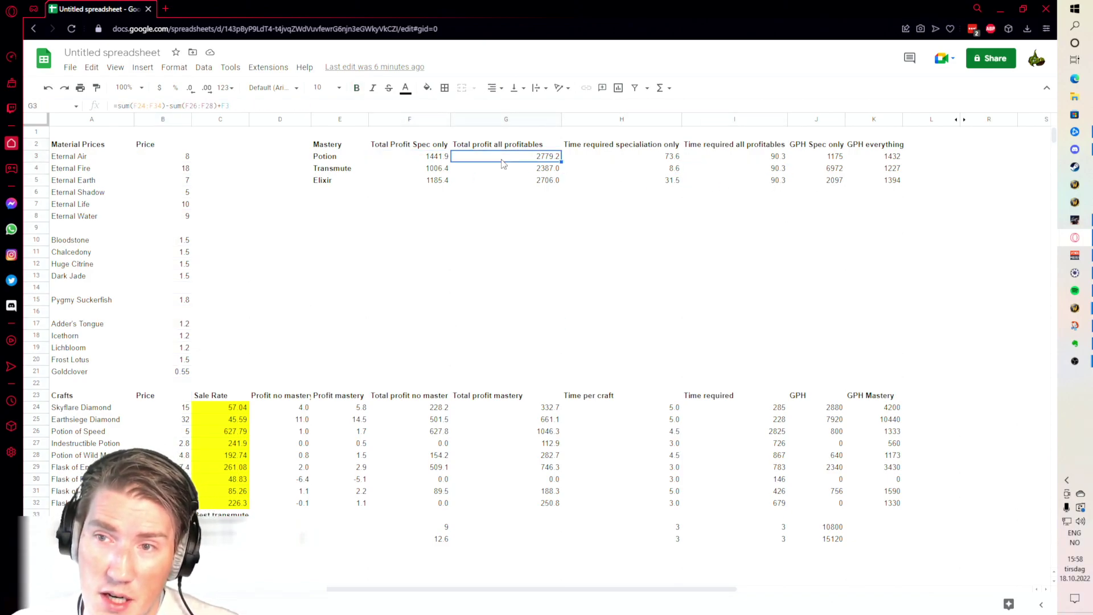
left_click_drag(434, 156, 452, 194)
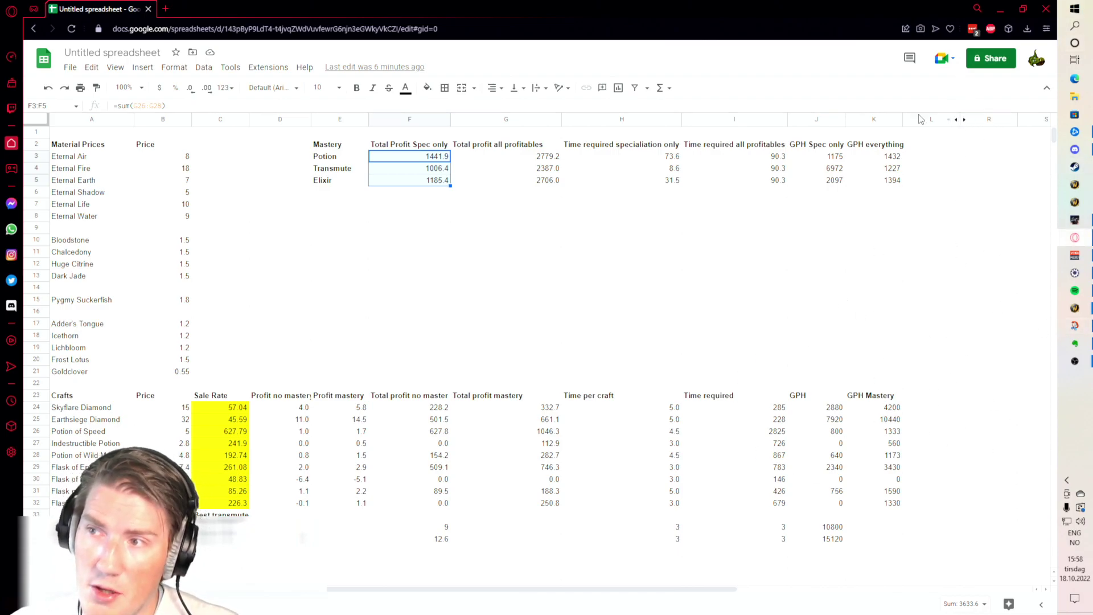
left_click(835, 373)
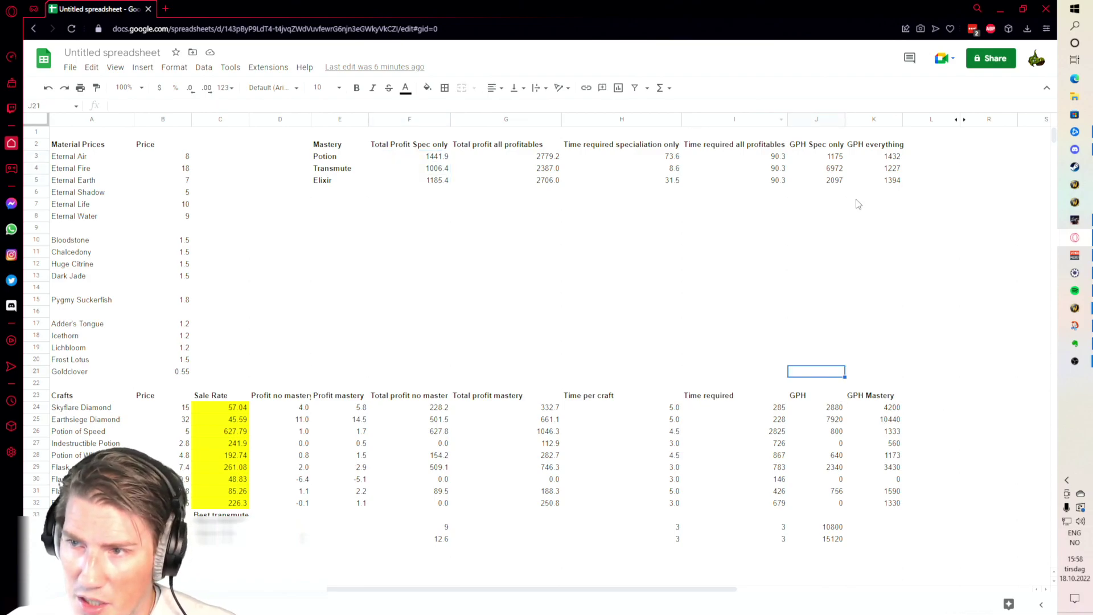
left_click(828, 399)
left_click(867, 424)
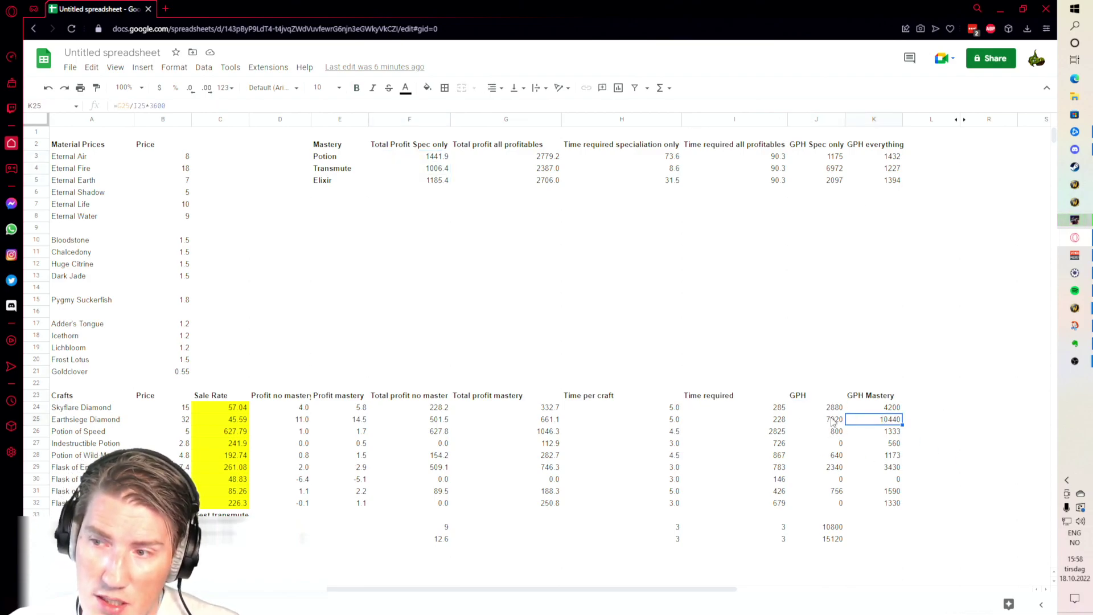
left_click(834, 422)
left_click(815, 467)
left_click(827, 490)
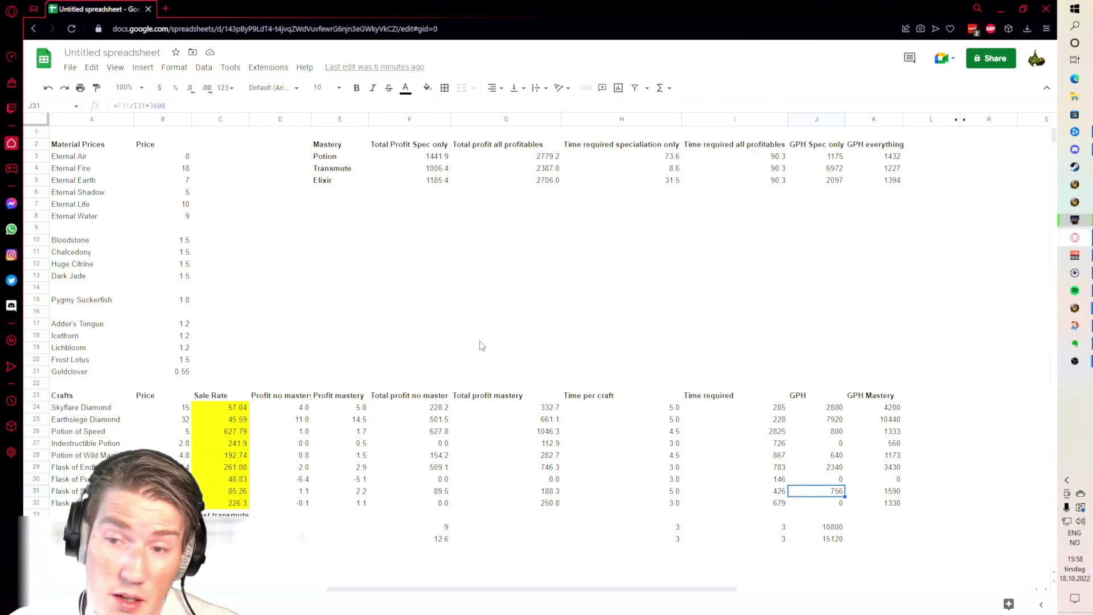
left_click(835, 469)
left_click(835, 421)
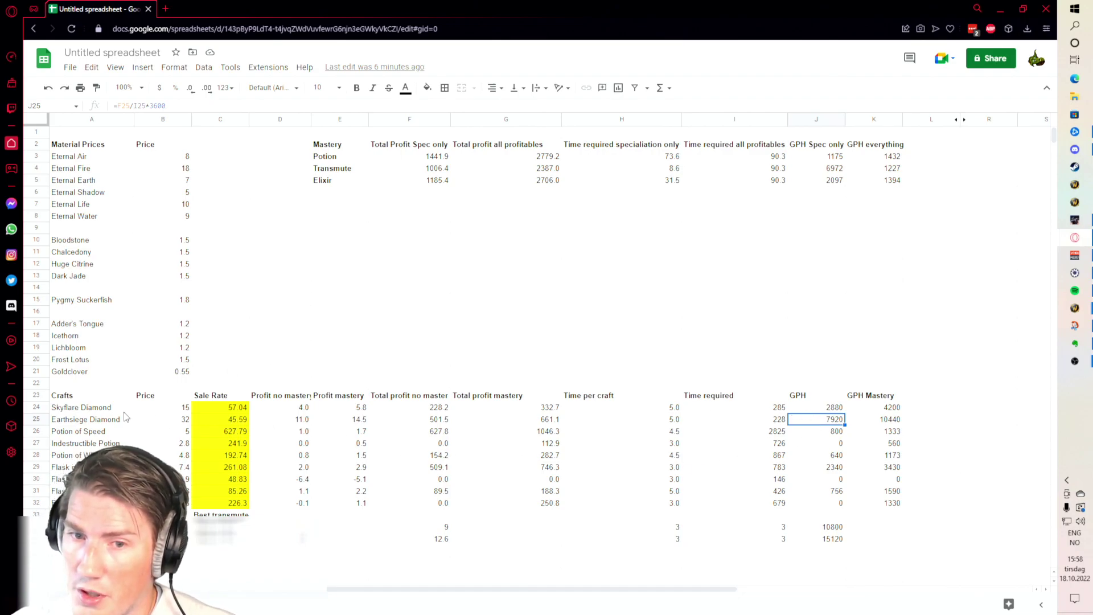
left_click(226, 424)
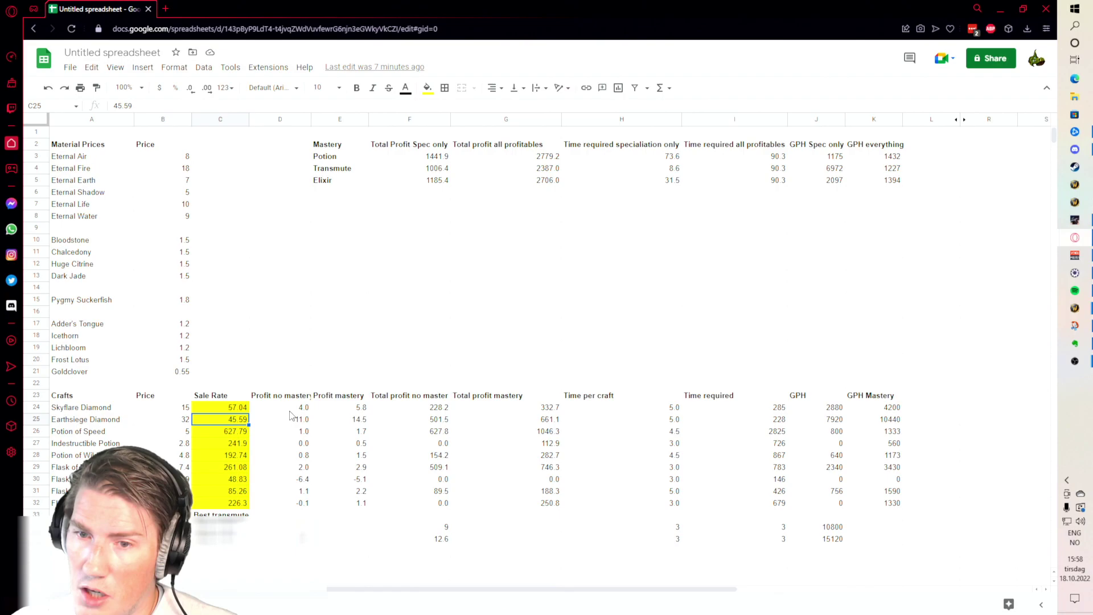
left_click(296, 408)
left_click_drag(300, 431, 300, 419)
left_click(300, 420)
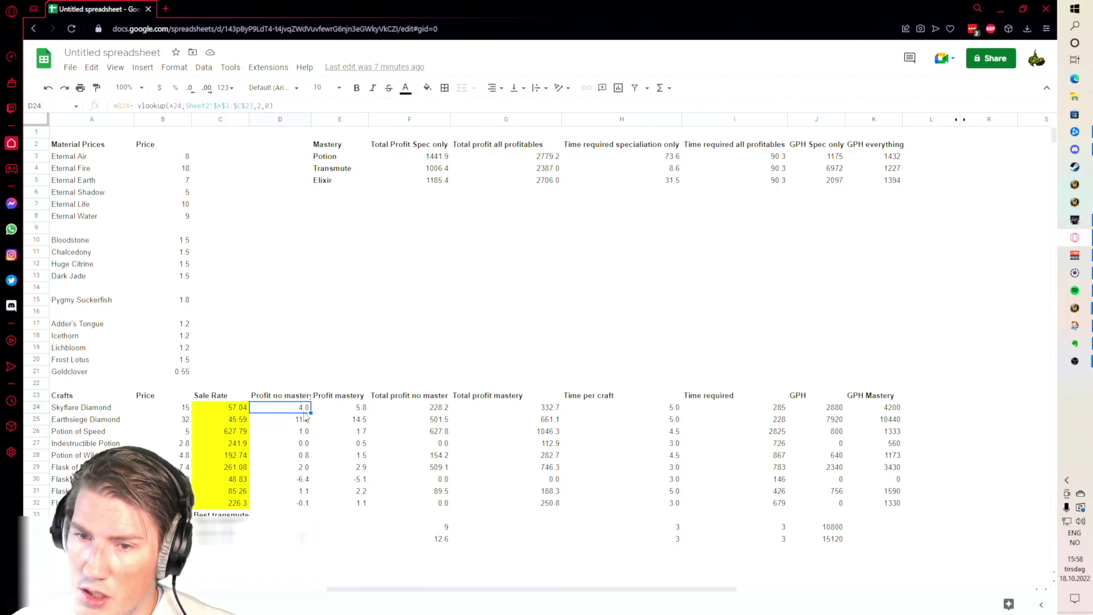